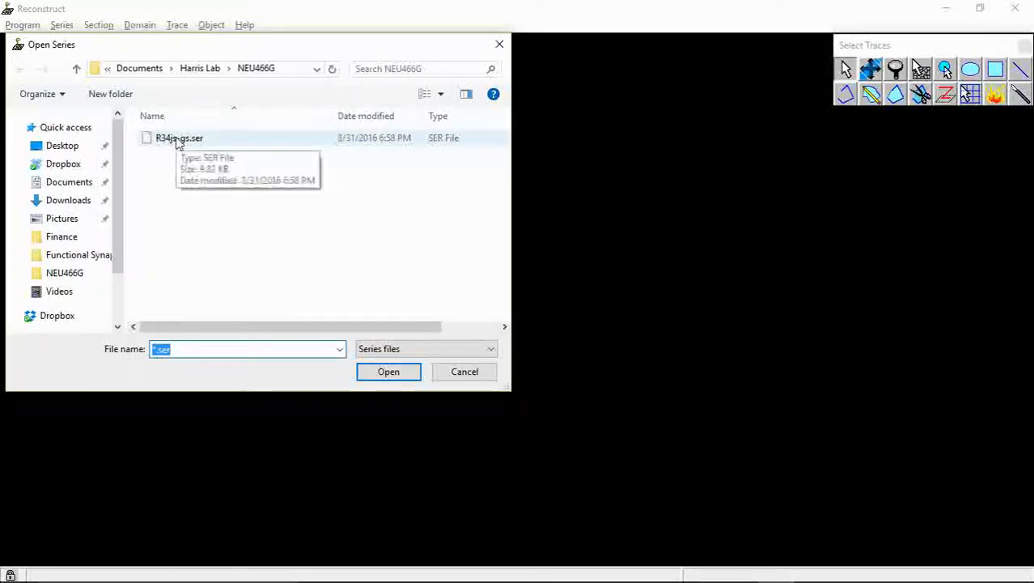
Open the series file R34js-gs.ser from the NEU466G folder
click(179, 139)
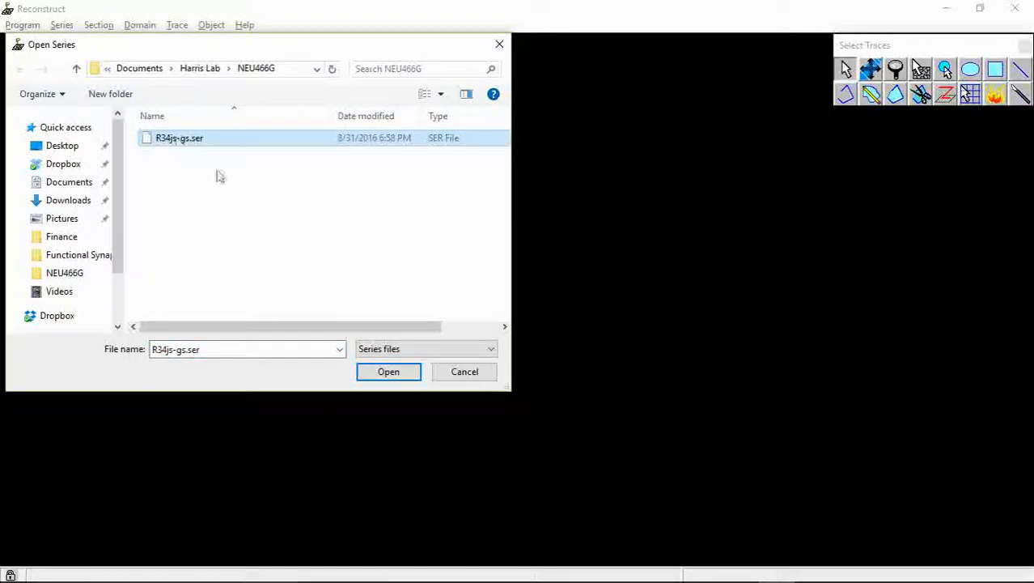
click(397, 376)
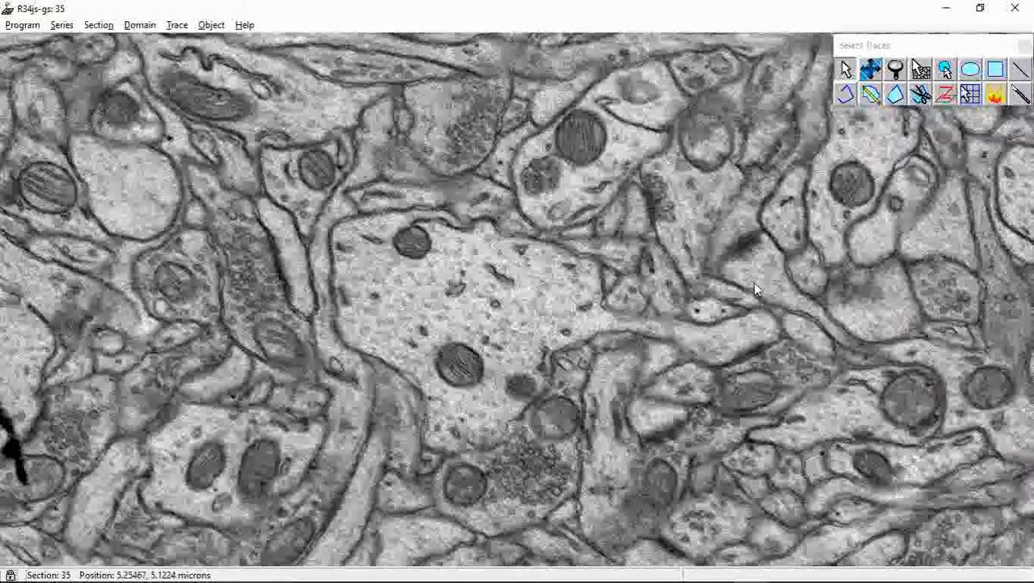
Examine the large central profile and the organelles inside it on section 35 at different magnifications
click(874, 70)
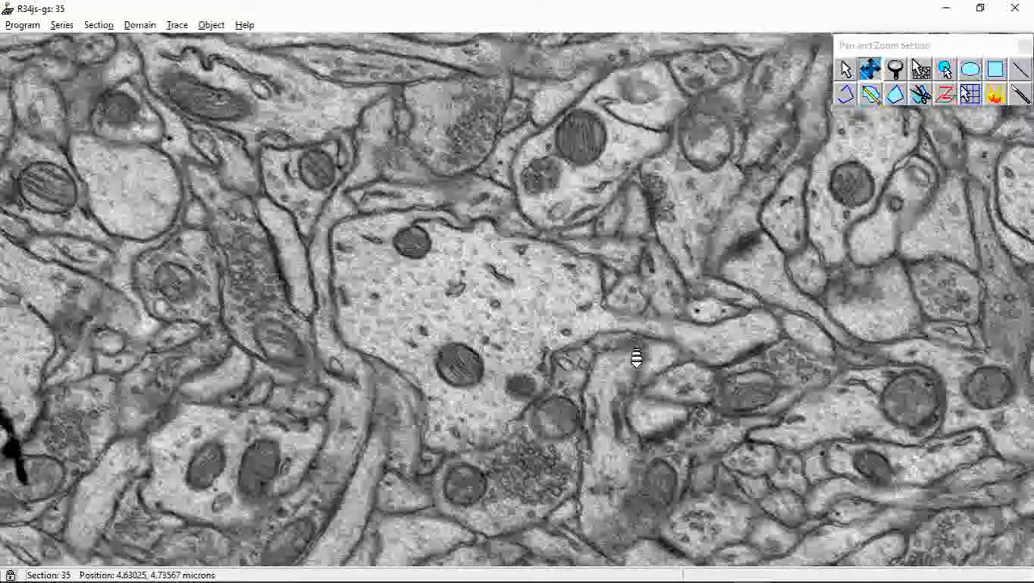
right_drag(637, 358, 636, 338)
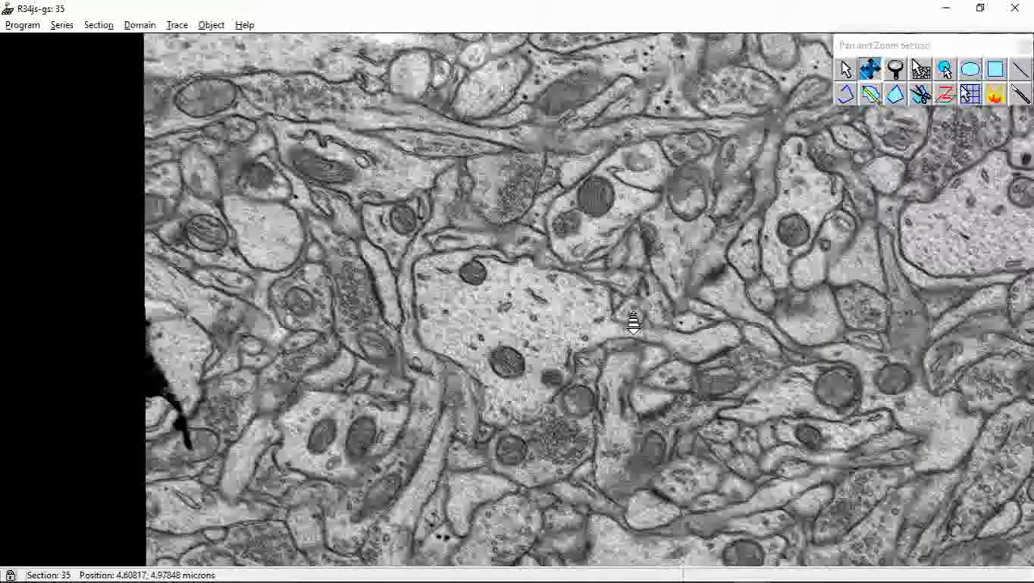
right_drag(633, 323, 635, 346)
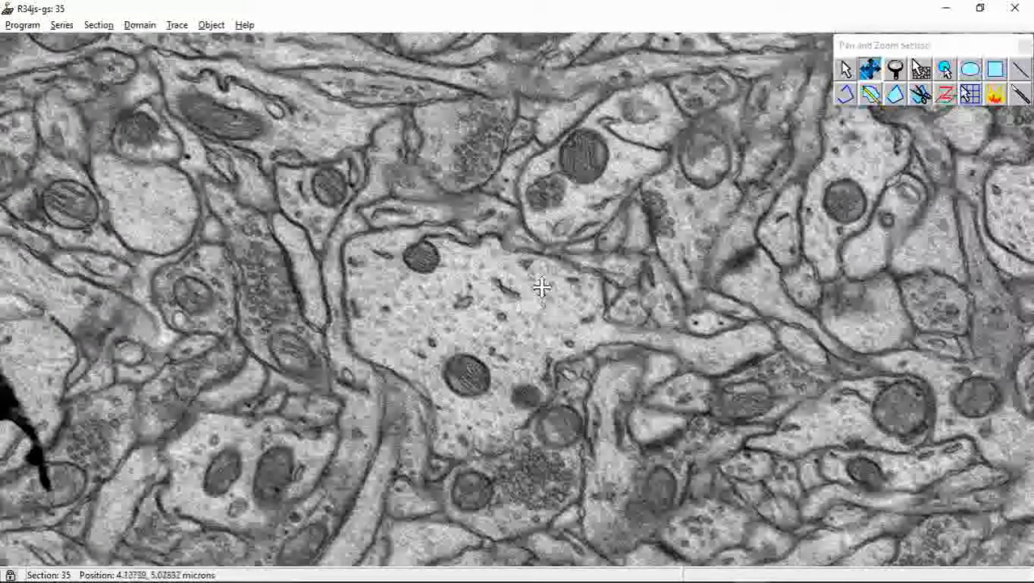
drag(512, 293, 475, 279)
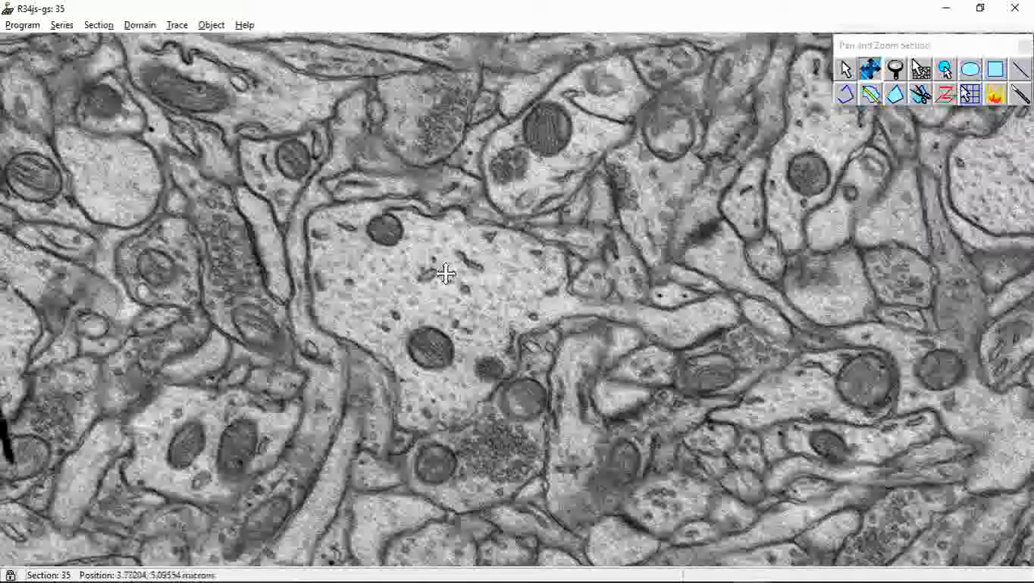
scroll(348, 360, up, 3)
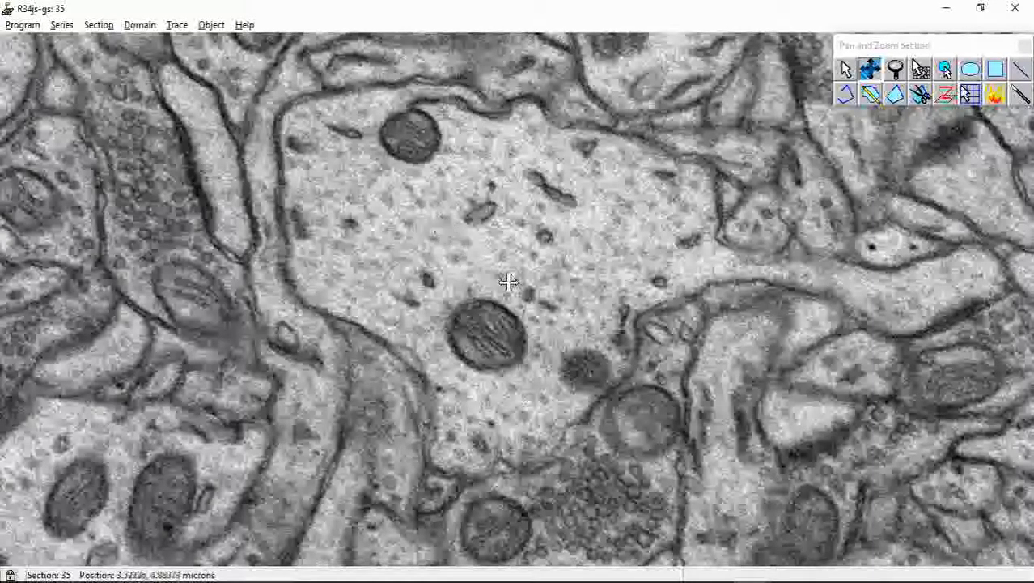
drag(499, 267, 512, 294)
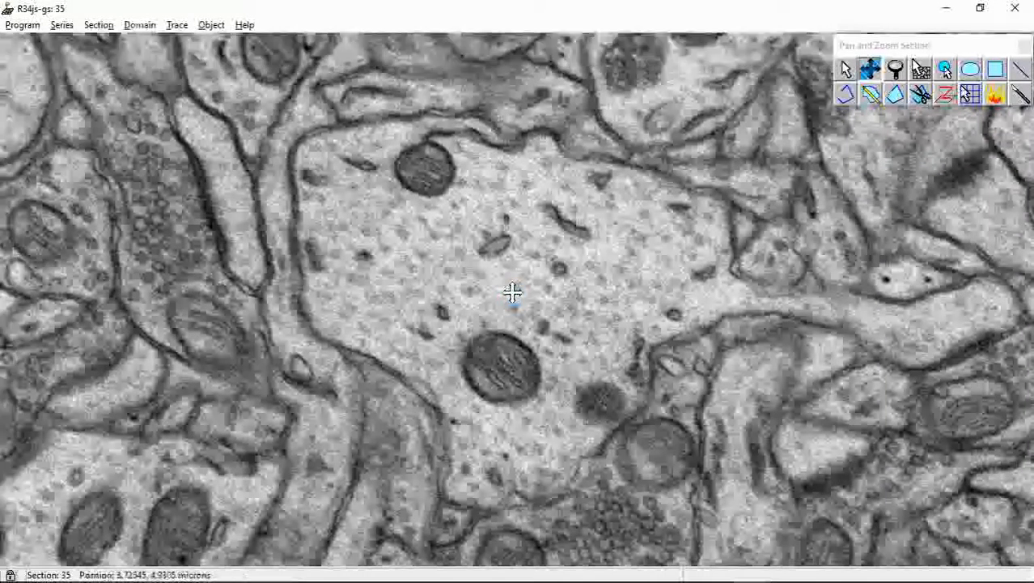
right_drag(535, 295, 553, 353)
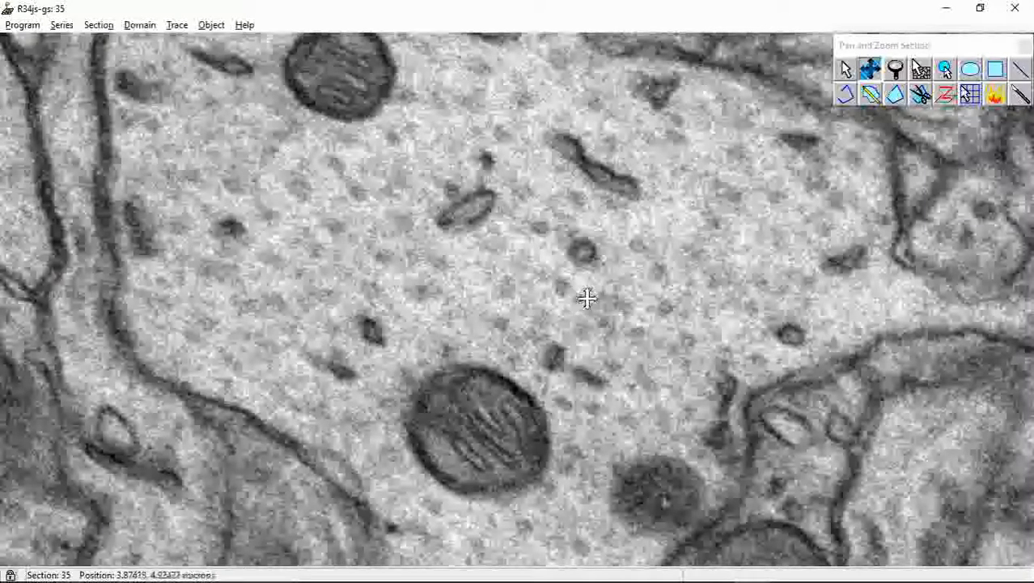
right_drag(564, 300, 550, 273)
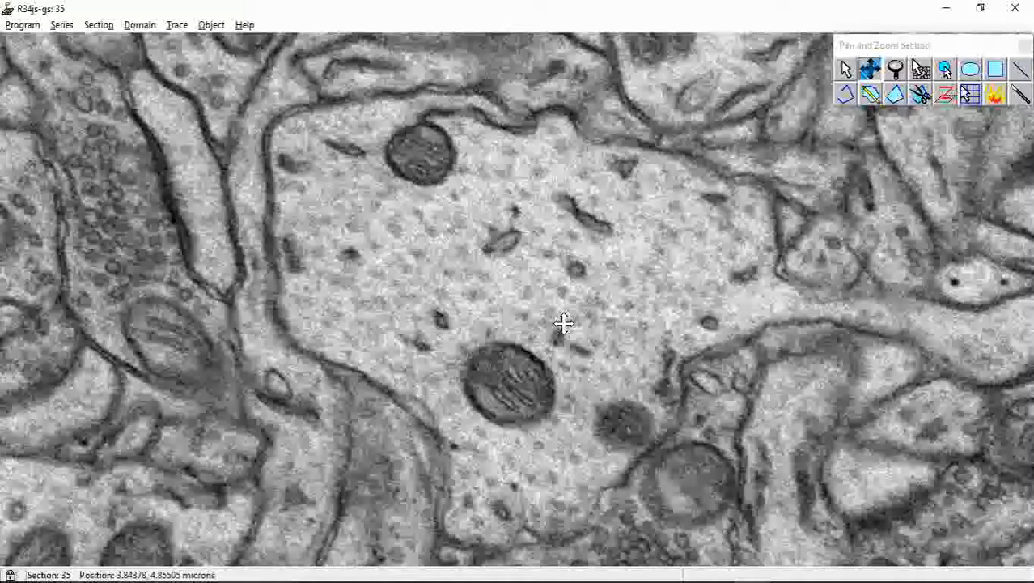
scroll(631, 292, down, 1)
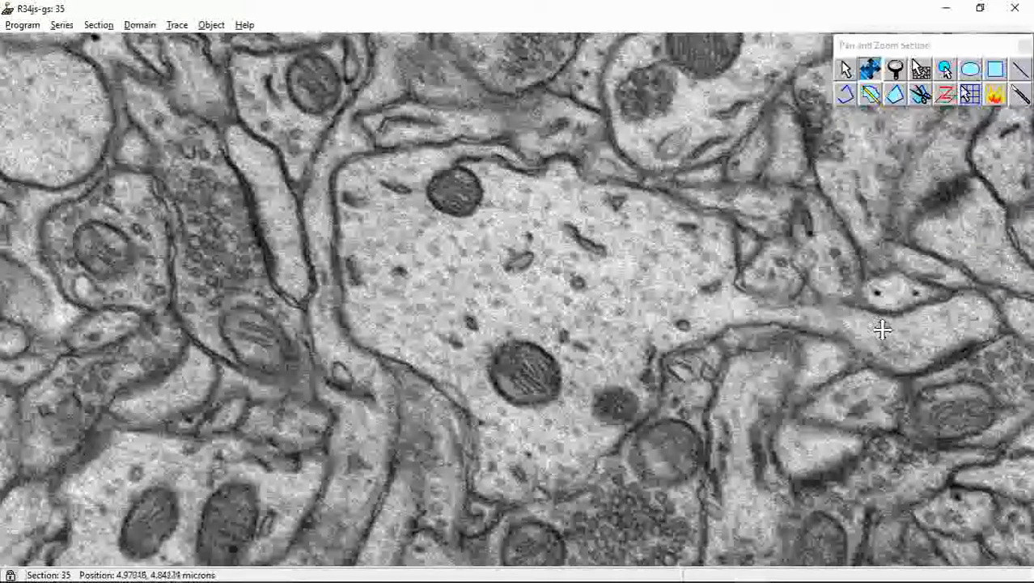
Inspect the vesicle-filled profile just below the large central profile, then return to an overview of section 35
drag(955, 329, 931, 332)
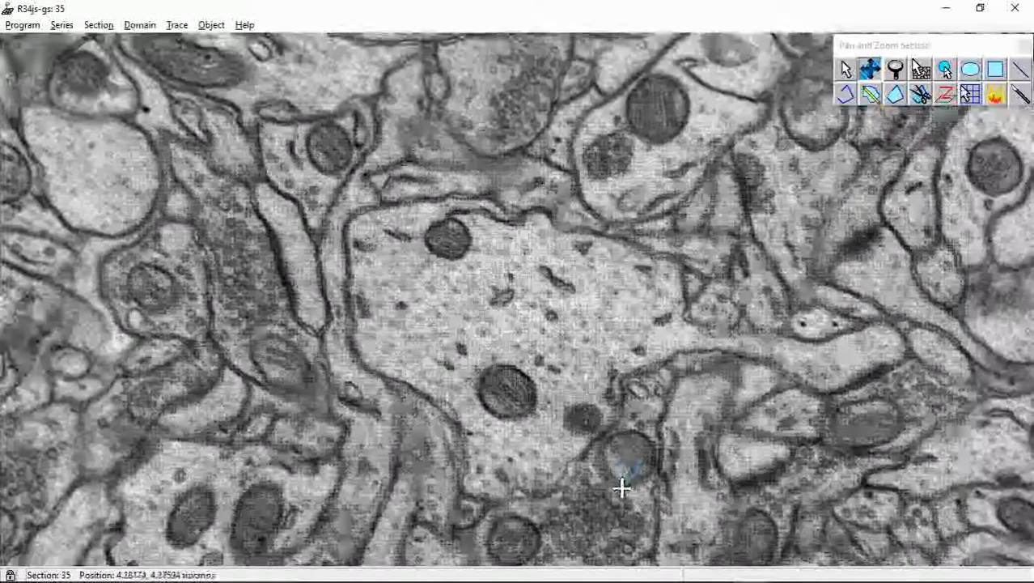
drag(619, 487, 641, 390)
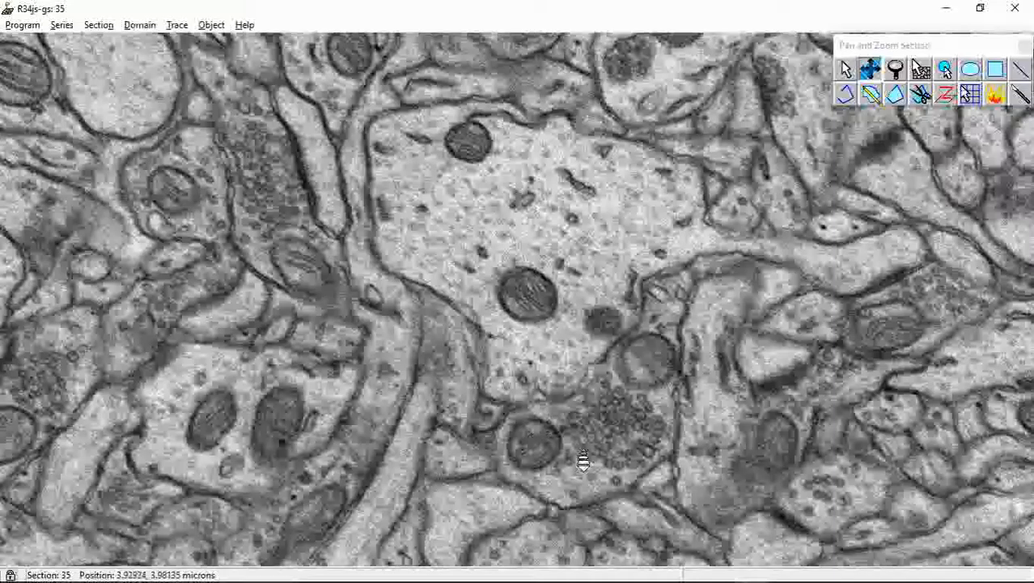
scroll(582, 460, up, 2)
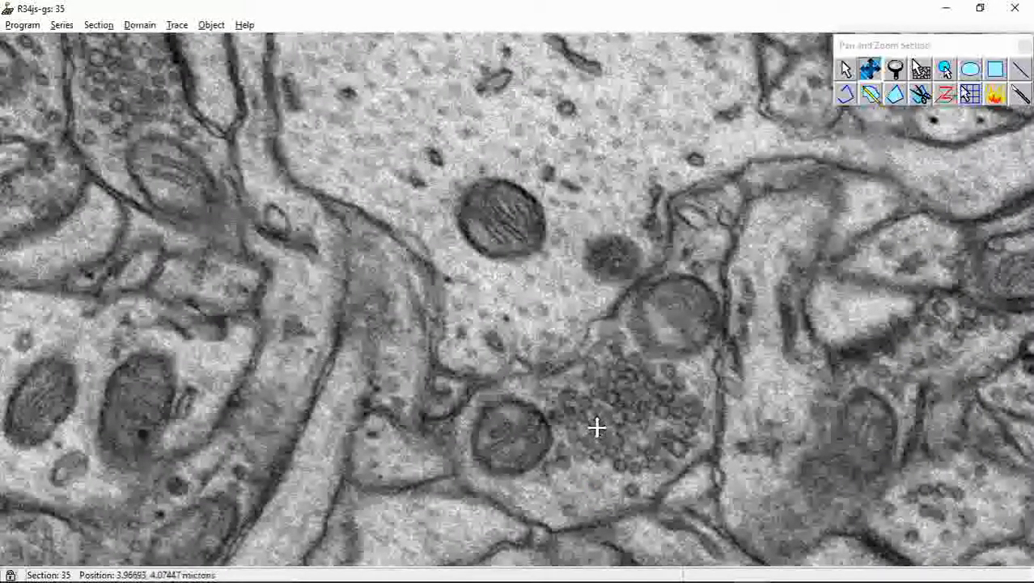
scroll(643, 429, up, 2)
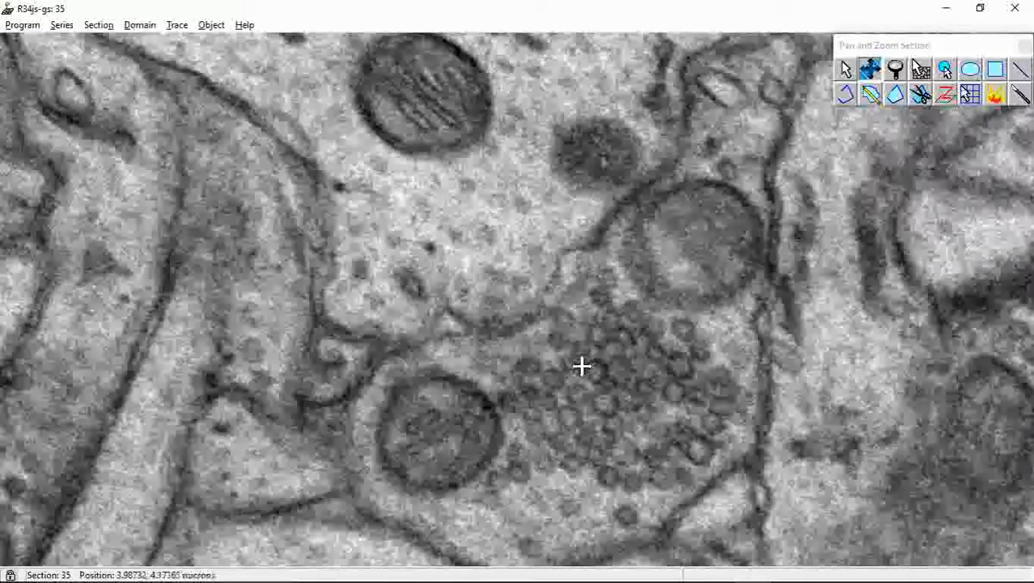
right_drag(579, 373, 607, 446)
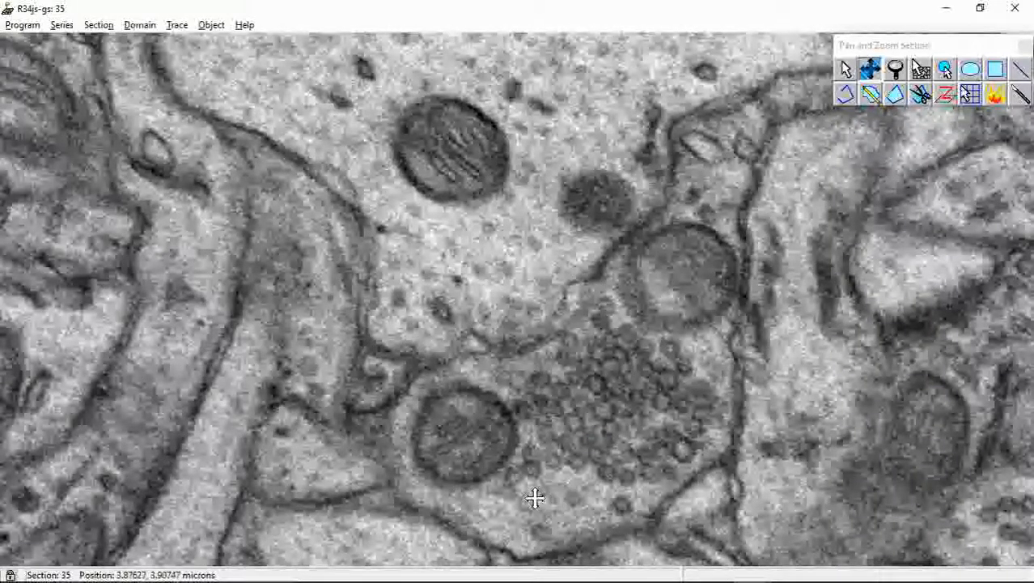
right_drag(586, 415, 586, 383)
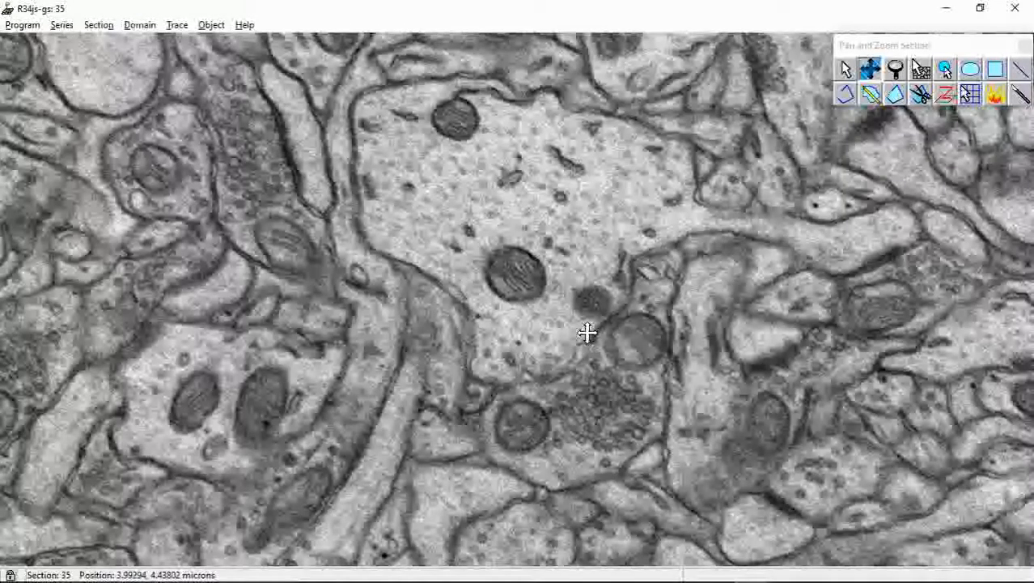
right_drag(586, 331, 586, 322)
drag(572, 240, 534, 325)
right_drag(510, 302, 515, 288)
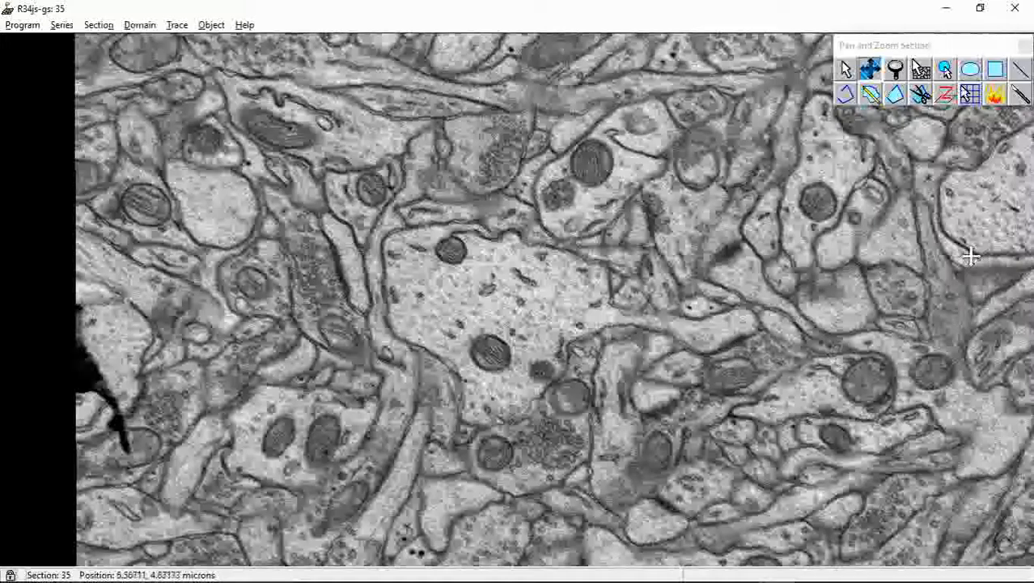
Draw an ellipse trace inside the large central profile on section 35, then page forward to section 37
click(970, 71)
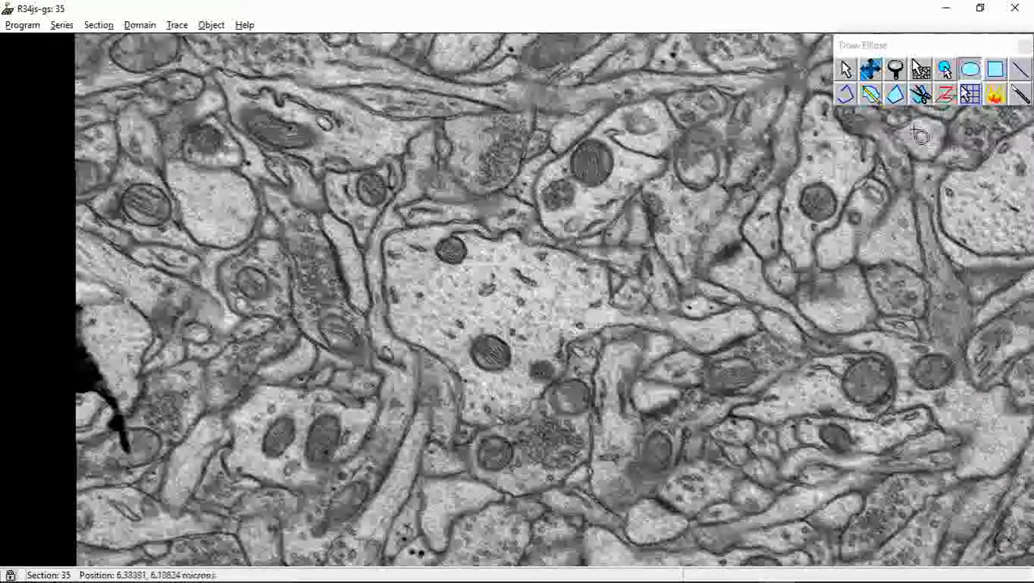
drag(462, 276, 539, 348)
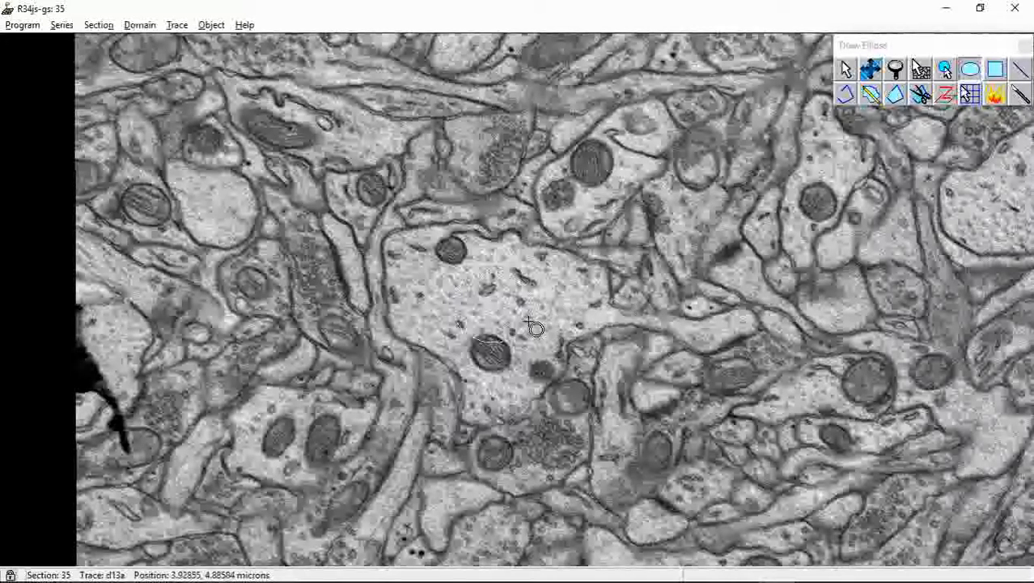
key(Page_Up)
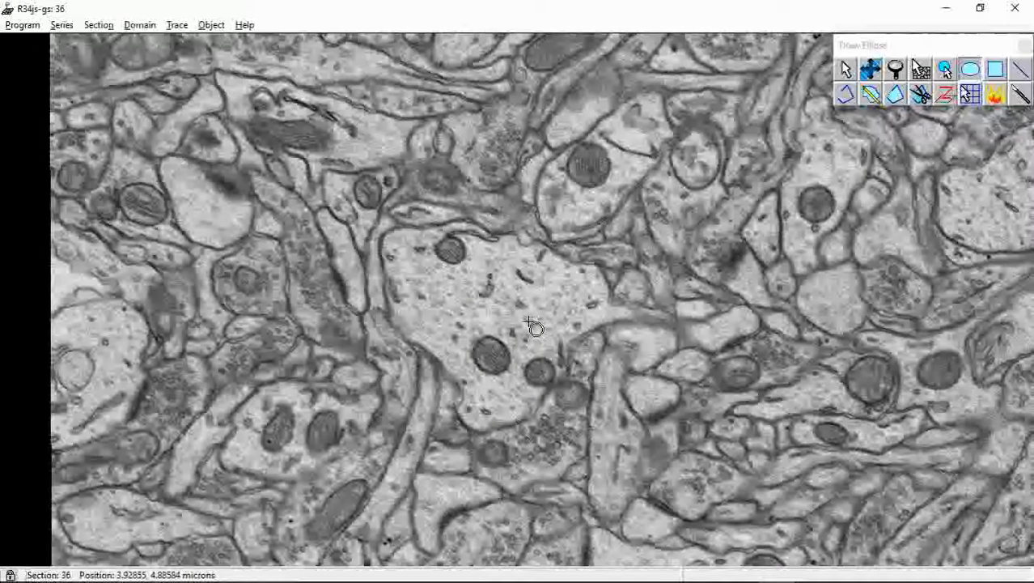
key(Page_Up)
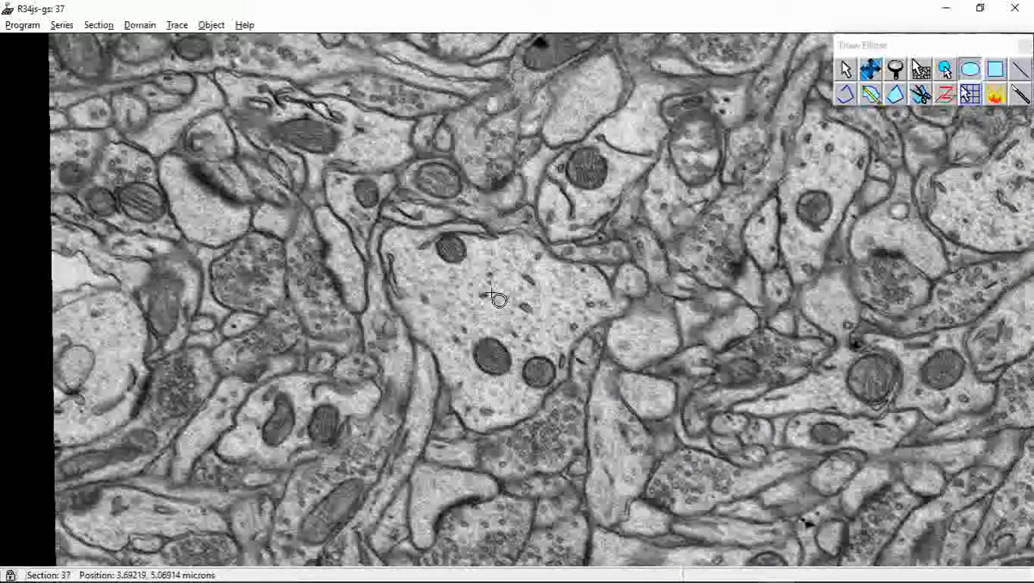
Find the first trace of object d01c using the object list, then close the list
click(212, 26)
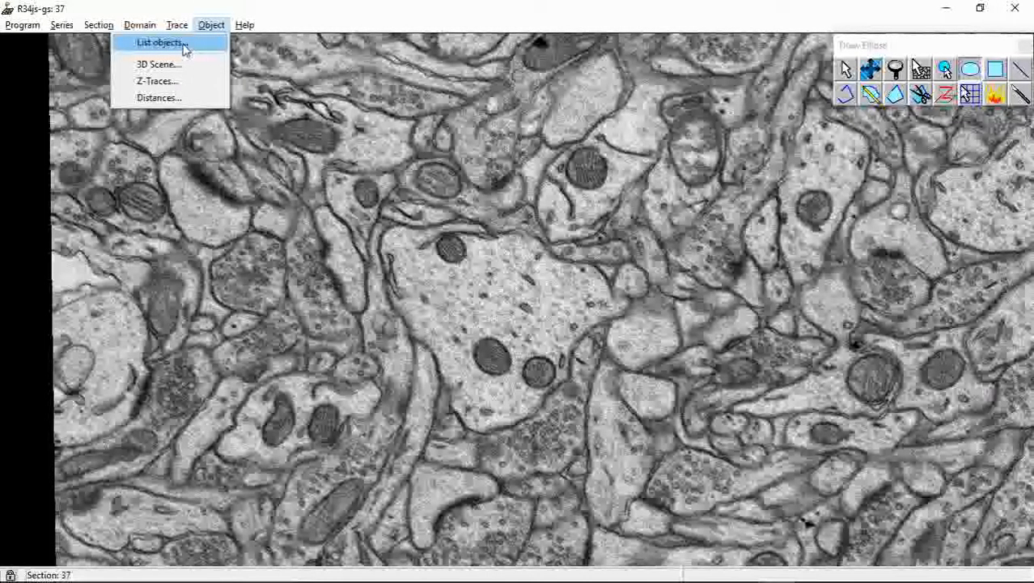
click(185, 47)
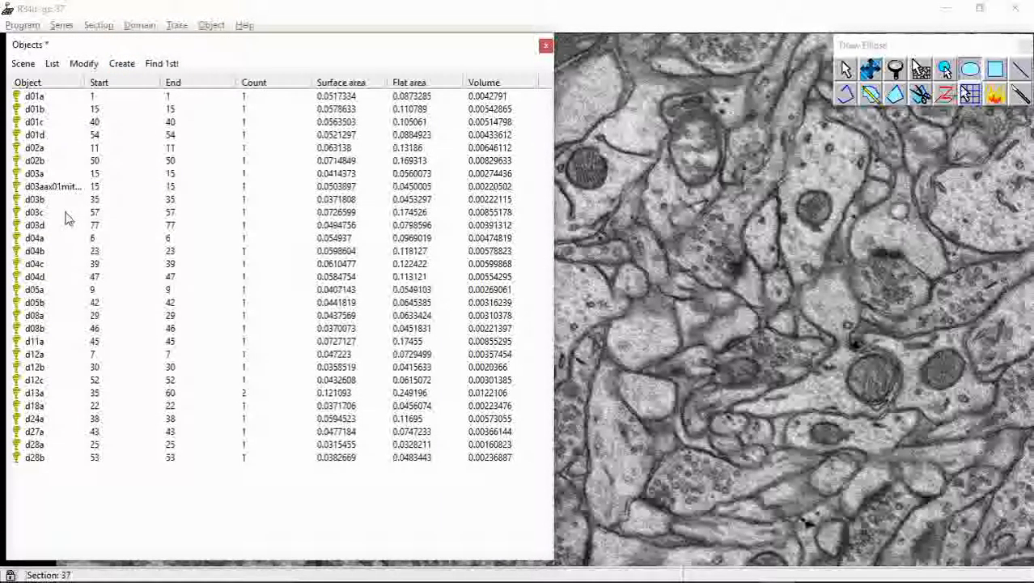
click(36, 126)
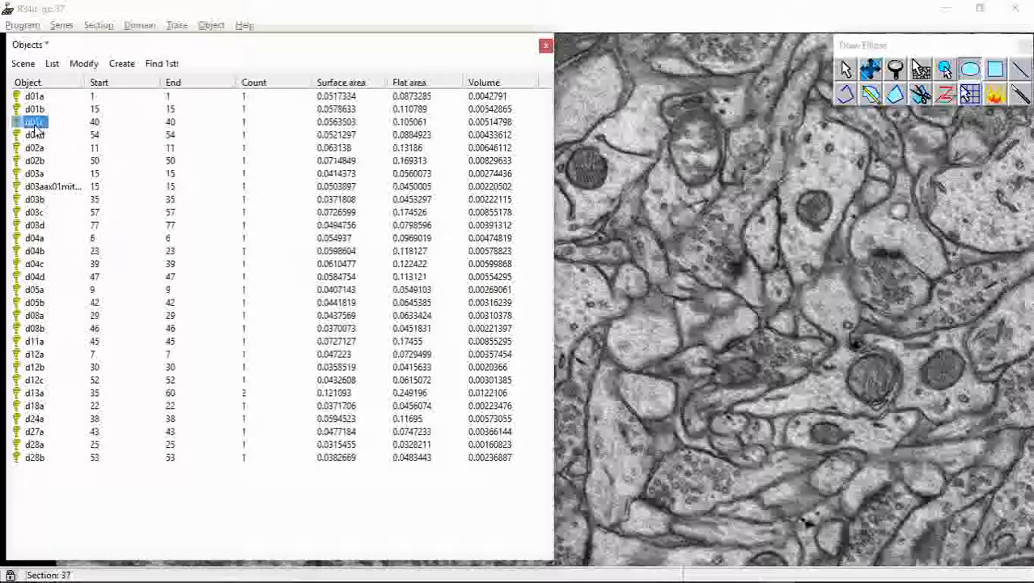
click(172, 66)
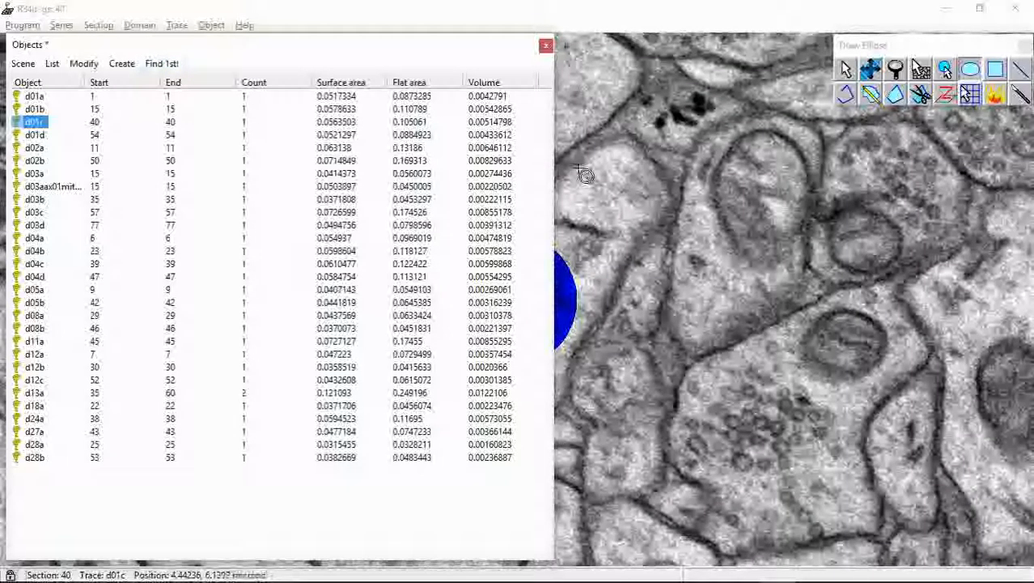
click(545, 45)
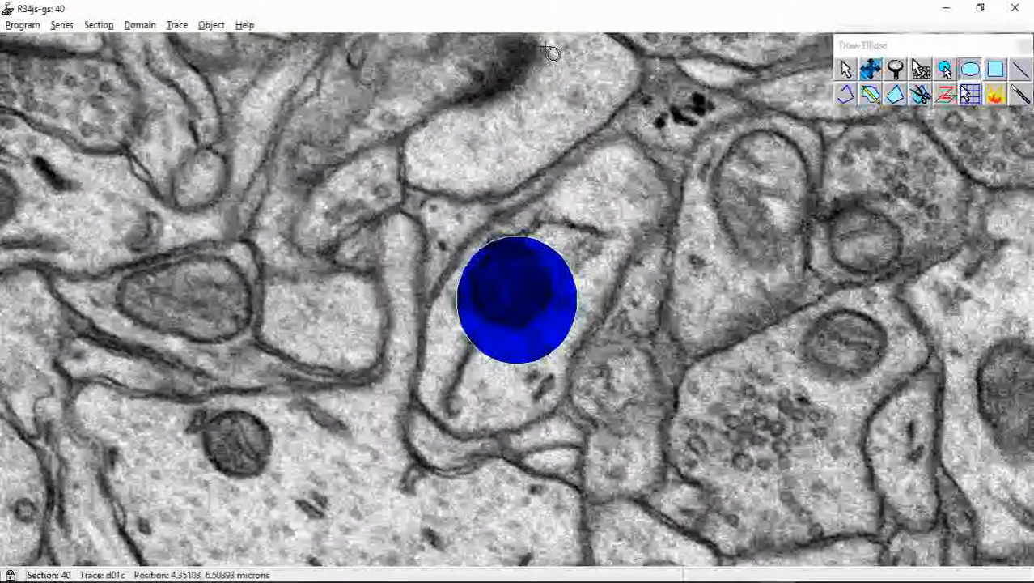
Go back one section from the d01c trace and inspect the same profile on section 39
click(870, 70)
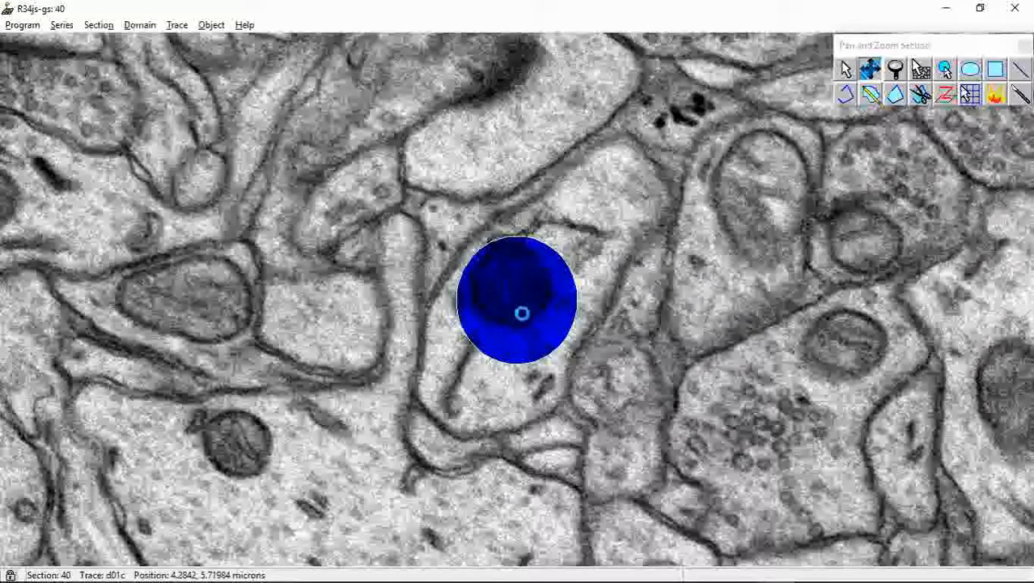
key(Page_Down)
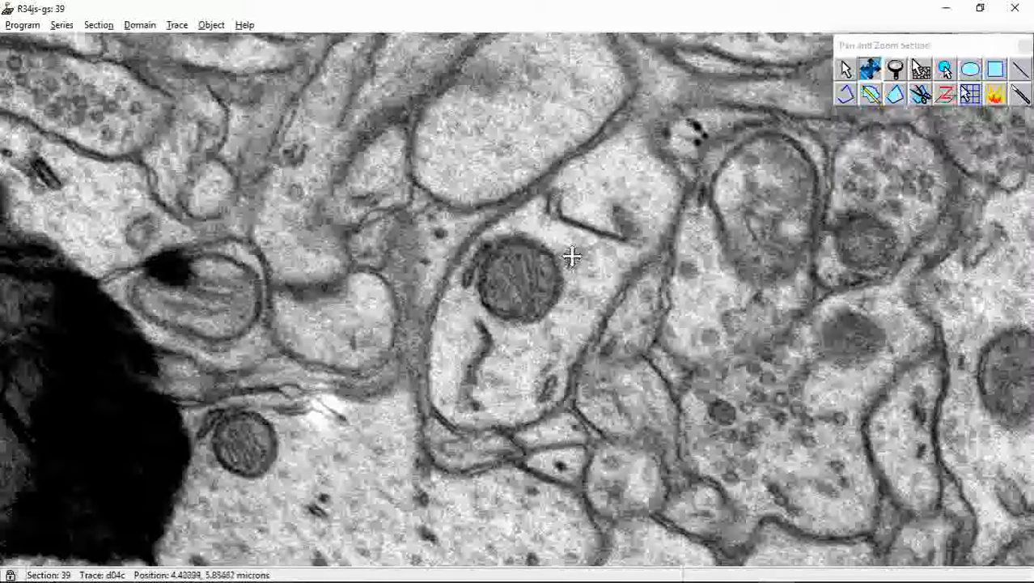
drag(576, 250, 491, 312)
scroll(492, 320, down, 1)
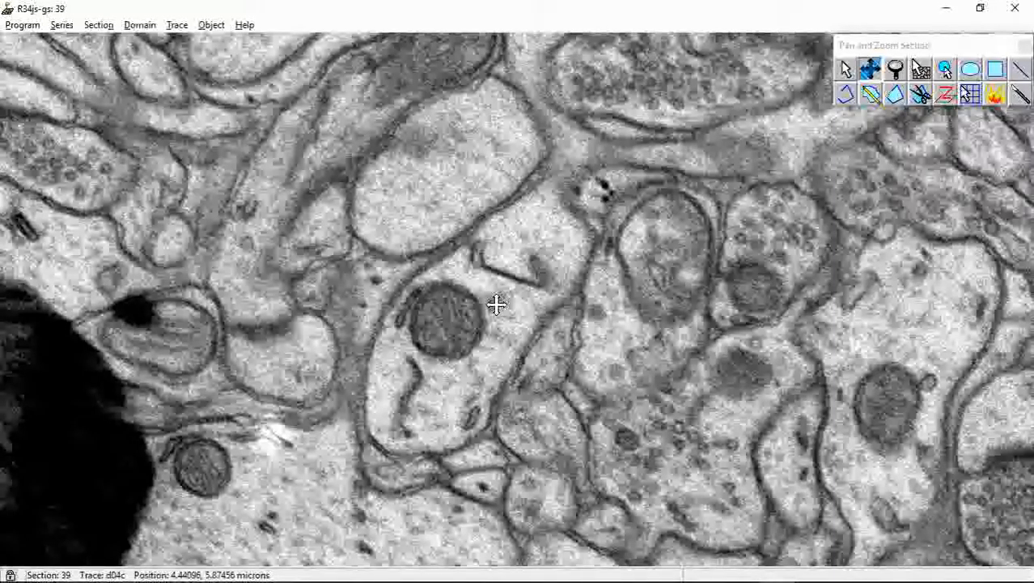
Open the series options and show the default trace names and colors
click(63, 25)
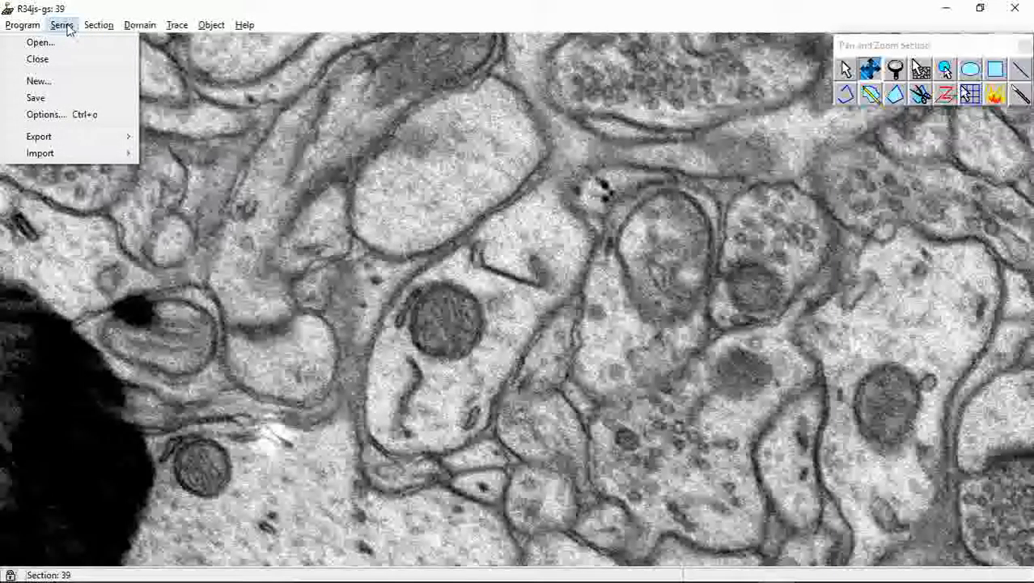
click(44, 115)
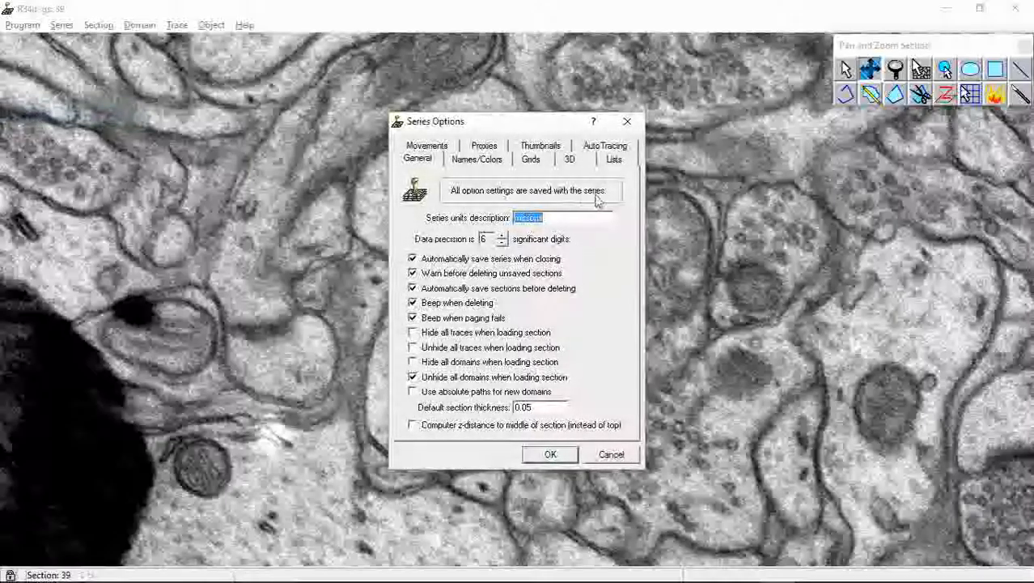
click(629, 122)
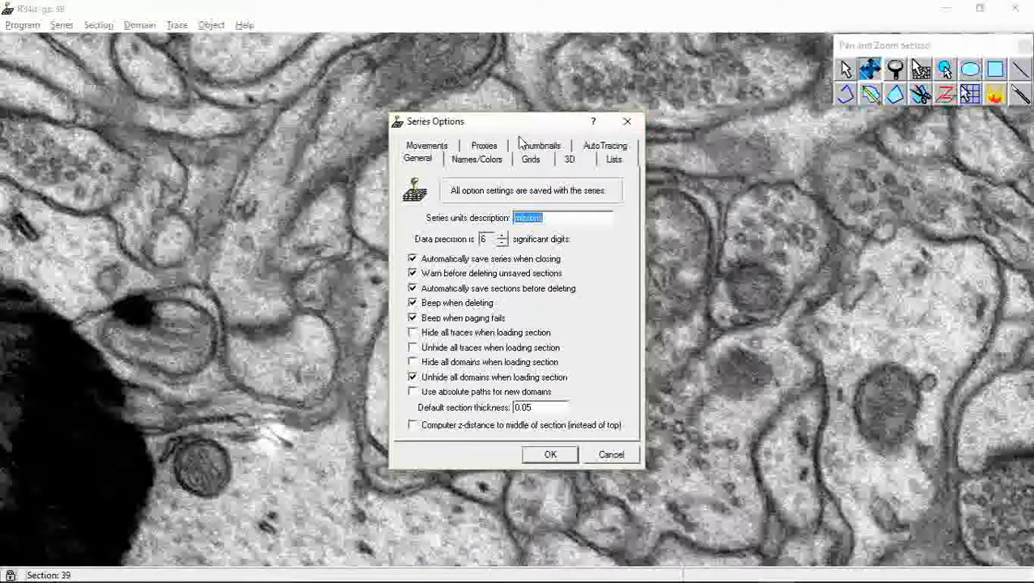
click(477, 159)
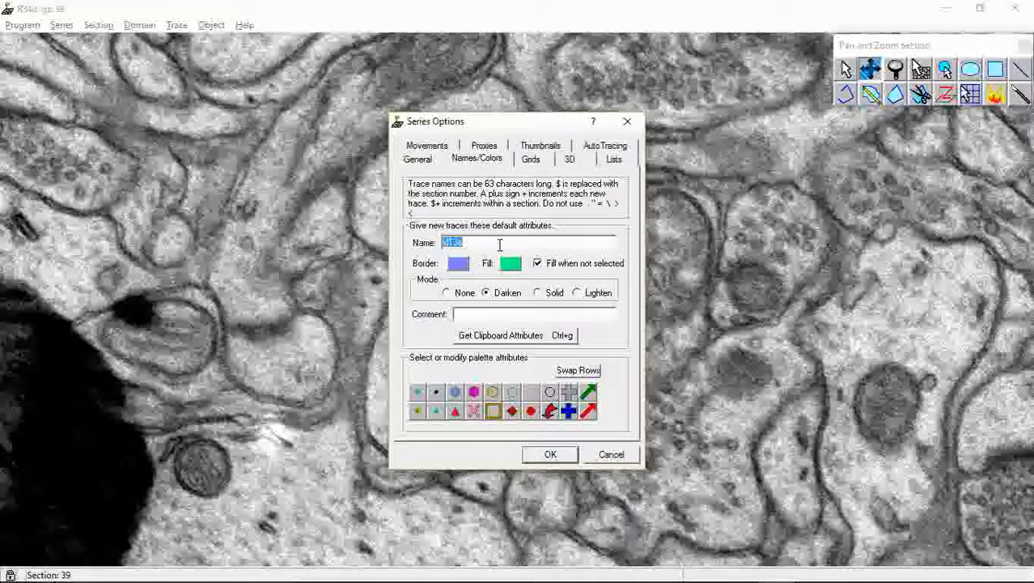
text(d13a)
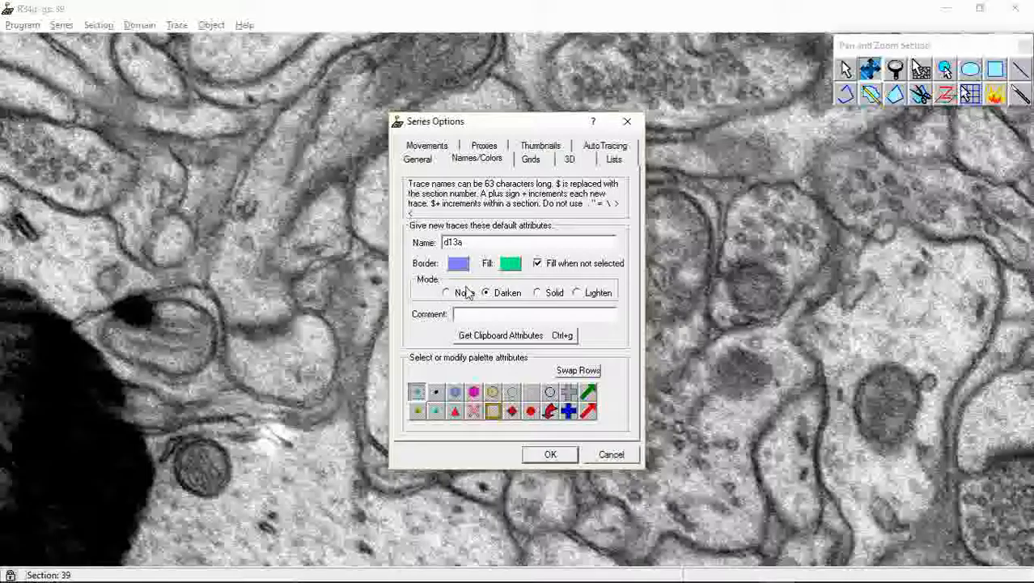
Review the names, colors and fill modes stored for the second to sixth entries in the upper palette row
click(436, 394)
click(455, 393)
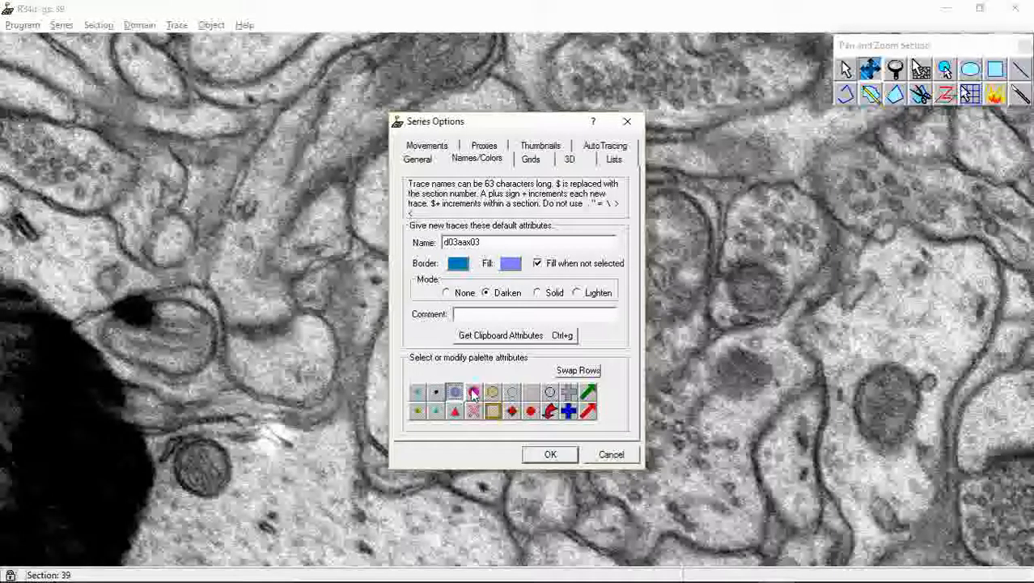
click(473, 392)
click(492, 392)
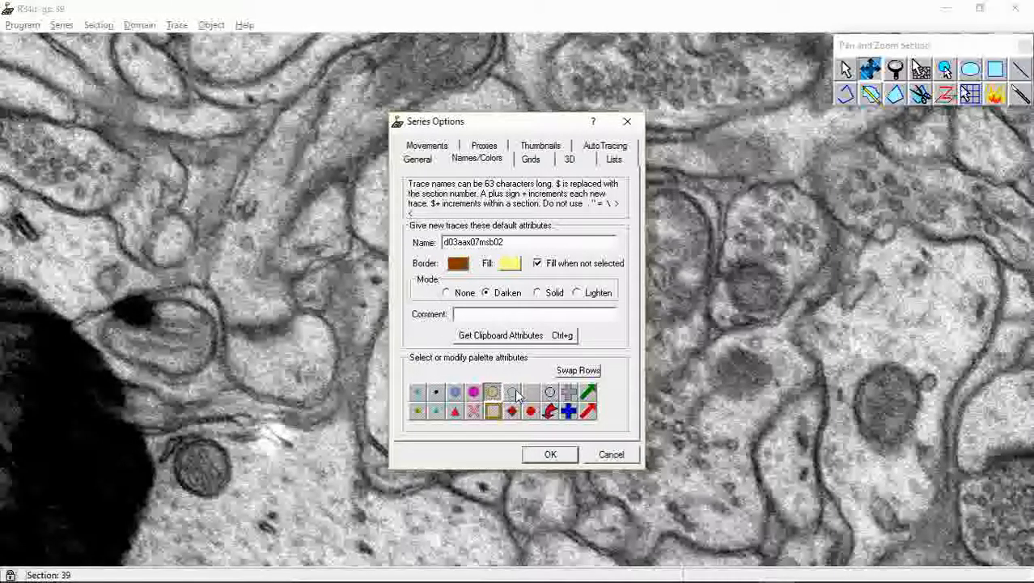
click(516, 394)
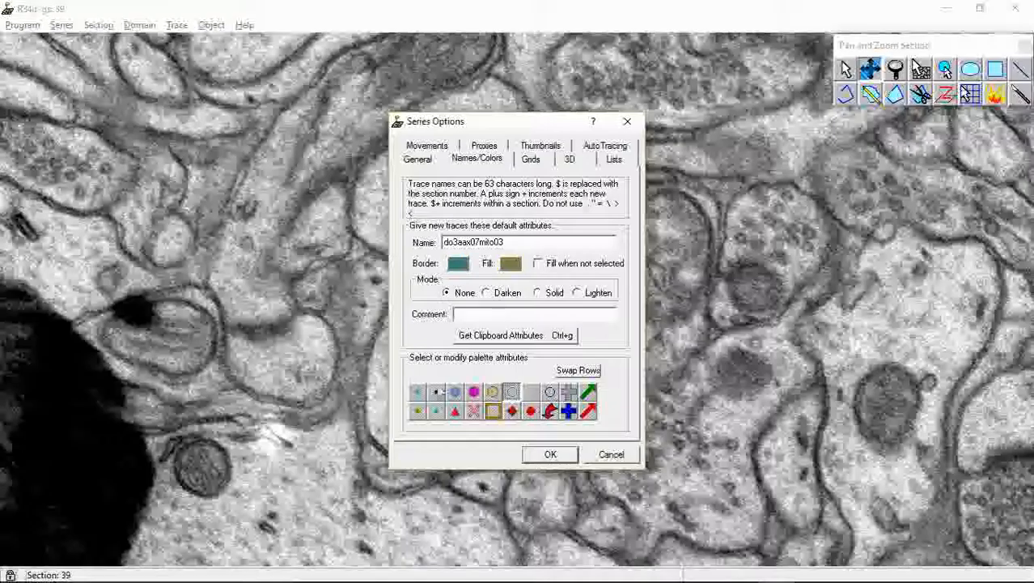
Rename the first entry in the upper palette row as d03c
click(419, 394)
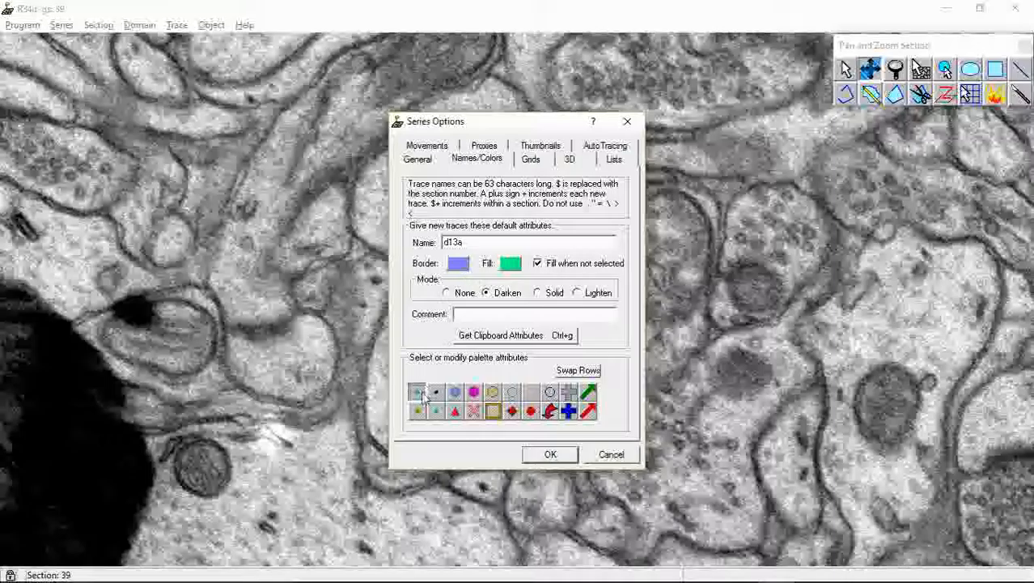
drag(477, 241, 416, 251)
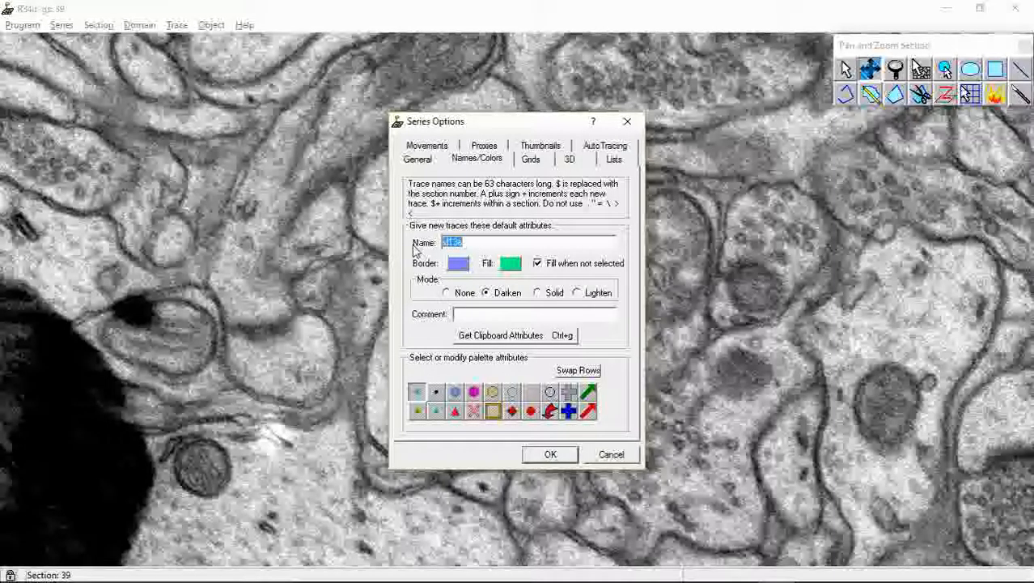
text(d03c)
Make the d03c entry's border and fill bright yellow, set its mode to None and turn off Fill when not selected
click(458, 264)
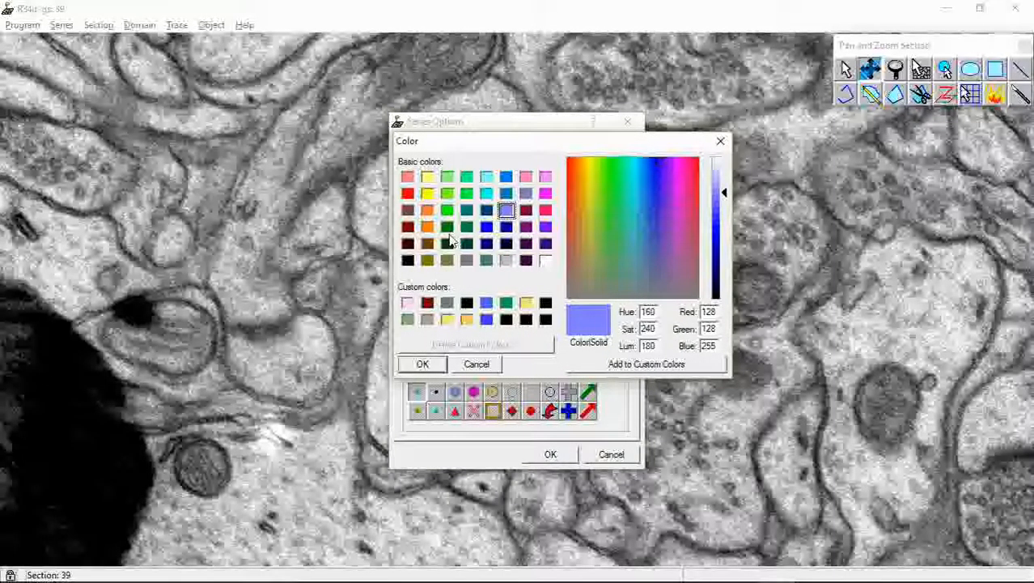
click(429, 194)
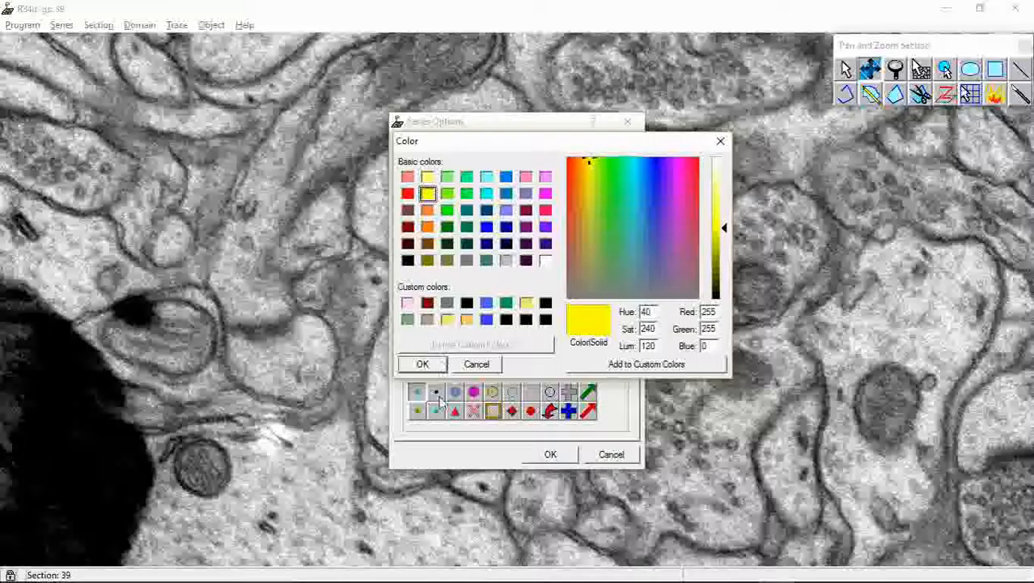
click(434, 364)
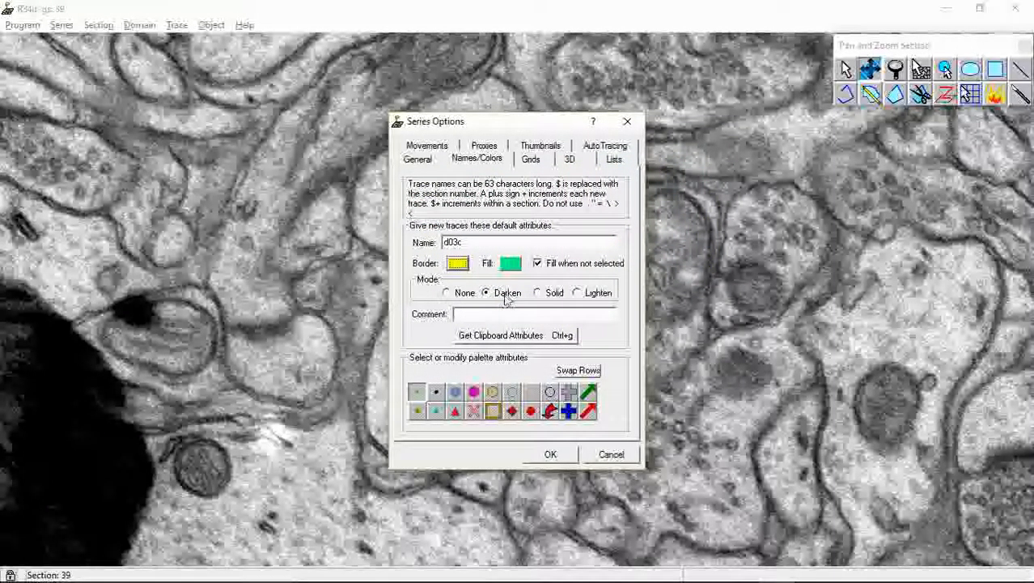
click(510, 264)
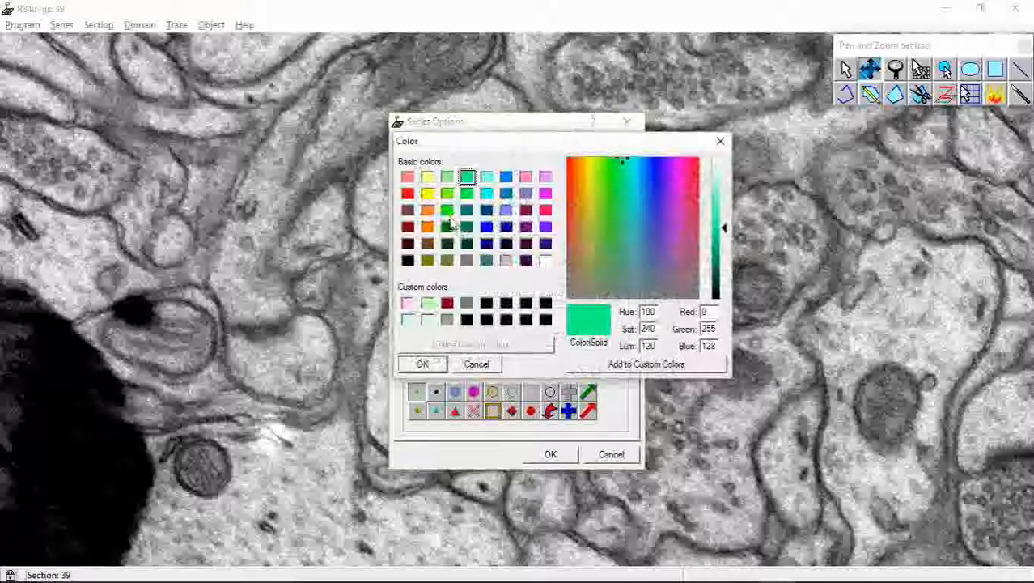
click(428, 194)
click(432, 367)
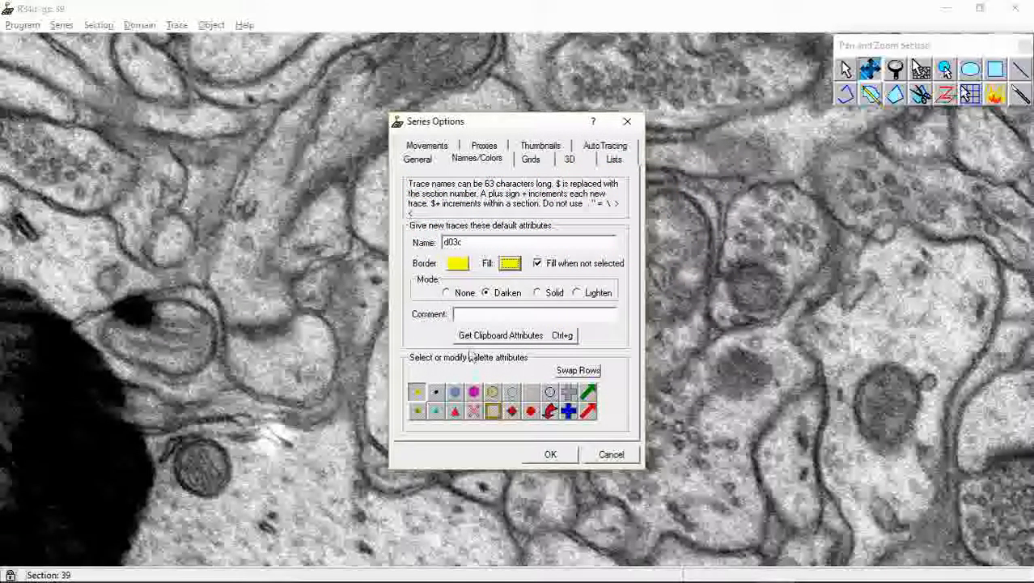
click(446, 296)
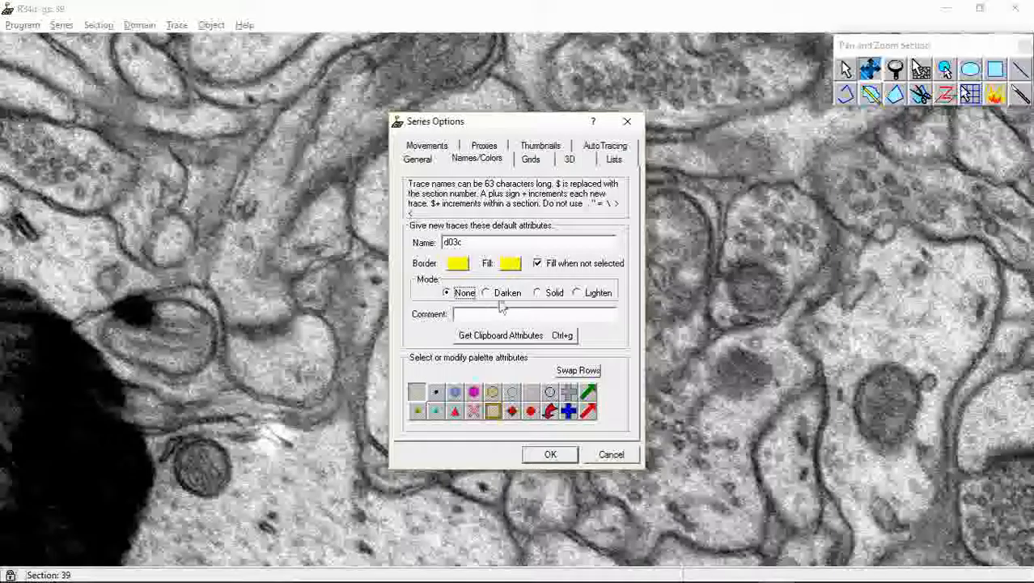
click(538, 264)
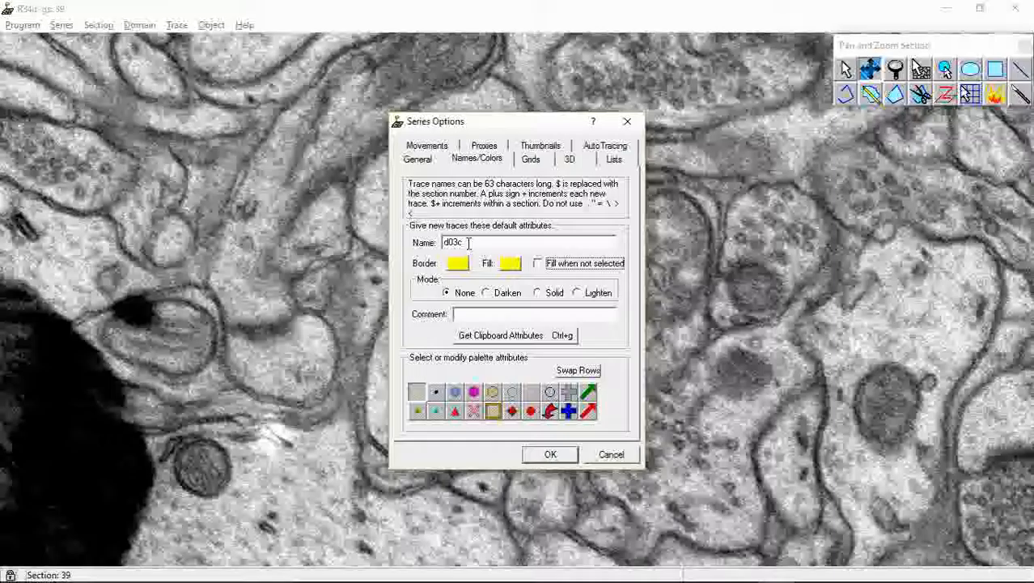
Give the red triangle palette entry a red border and turn on Fill when not selected
click(455, 410)
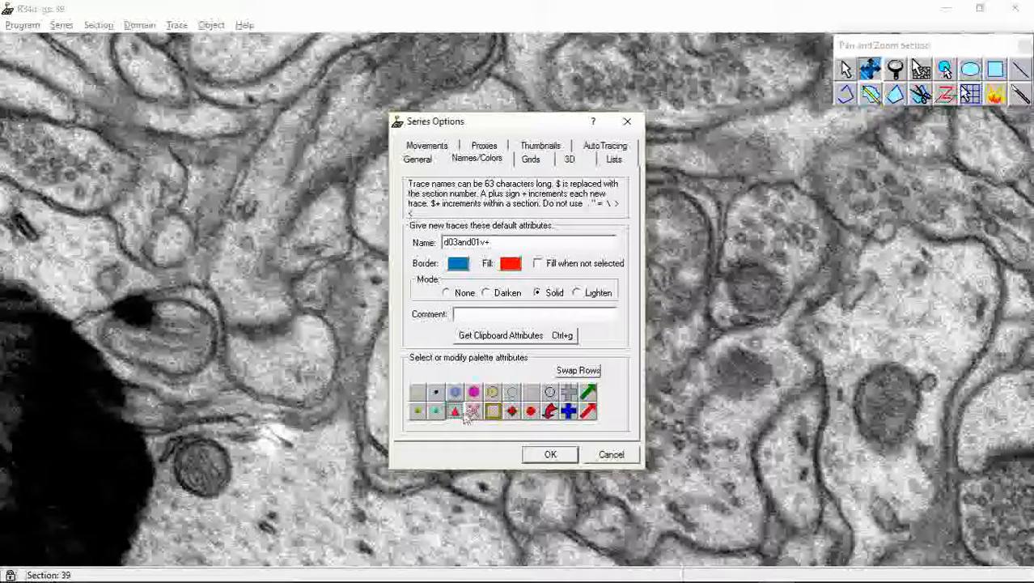
click(466, 270)
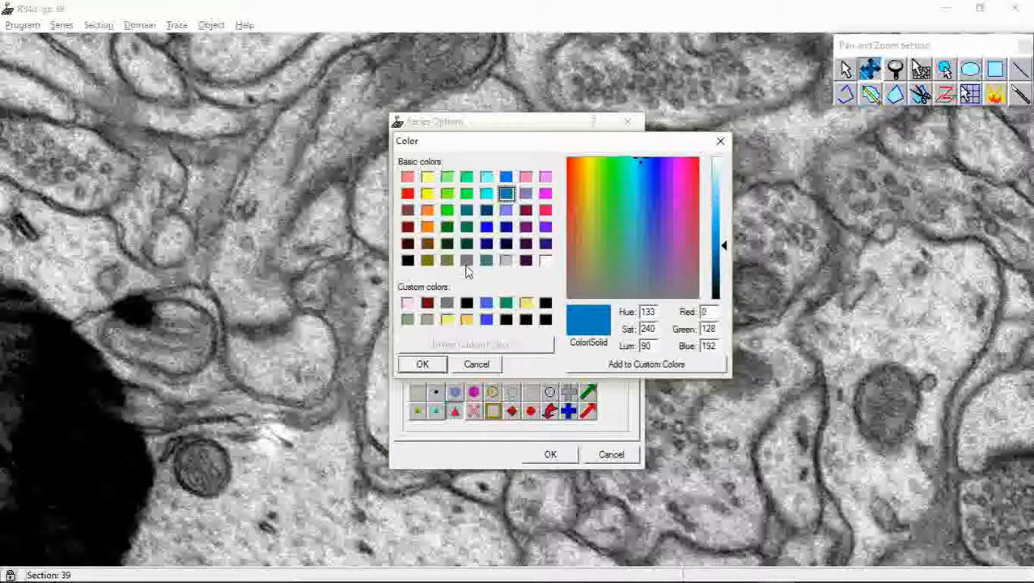
click(407, 194)
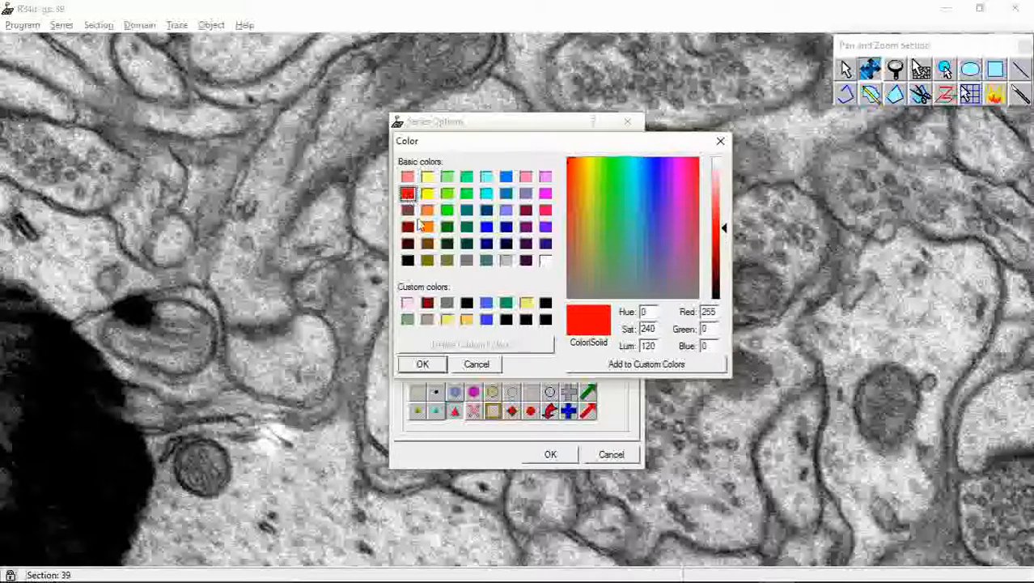
click(420, 364)
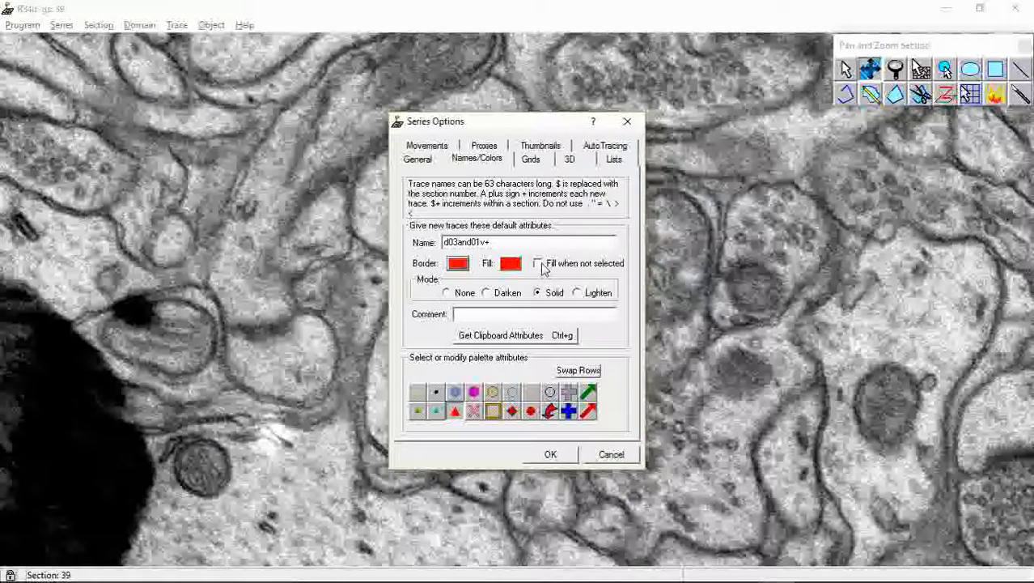
click(539, 264)
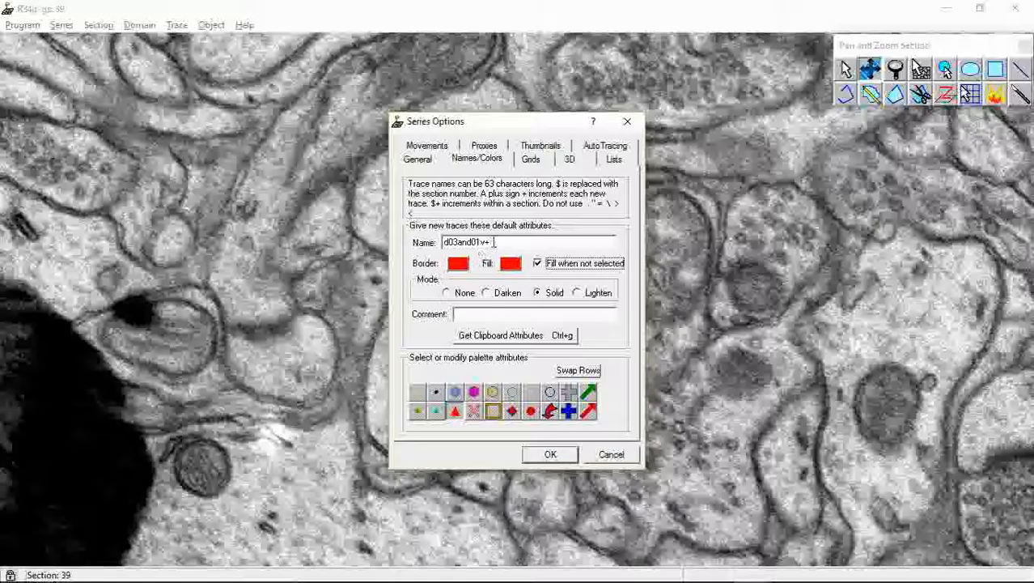
Rename the red triangle entry as d03cp01 and accept the series options
drag(491, 242, 457, 246)
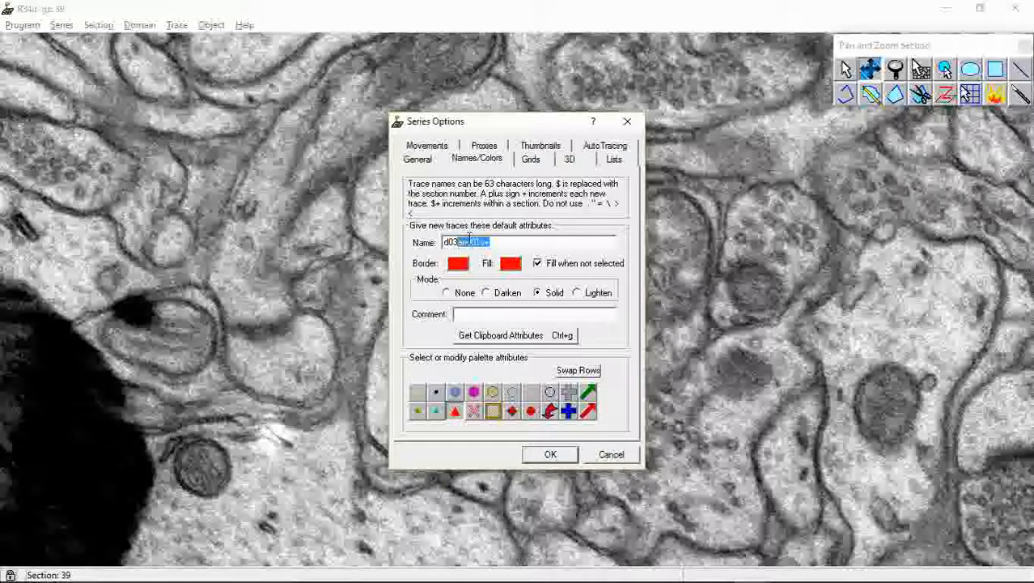
text(cp)
key(BackSpace)
text(1)
click(567, 453)
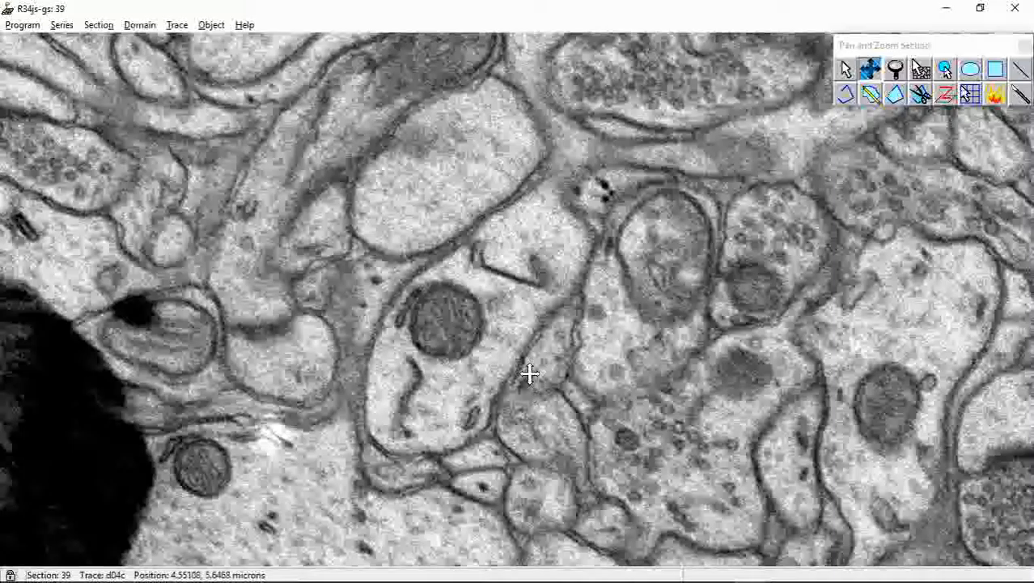
Show the trace palette and make d03c the current trace
click(178, 26)
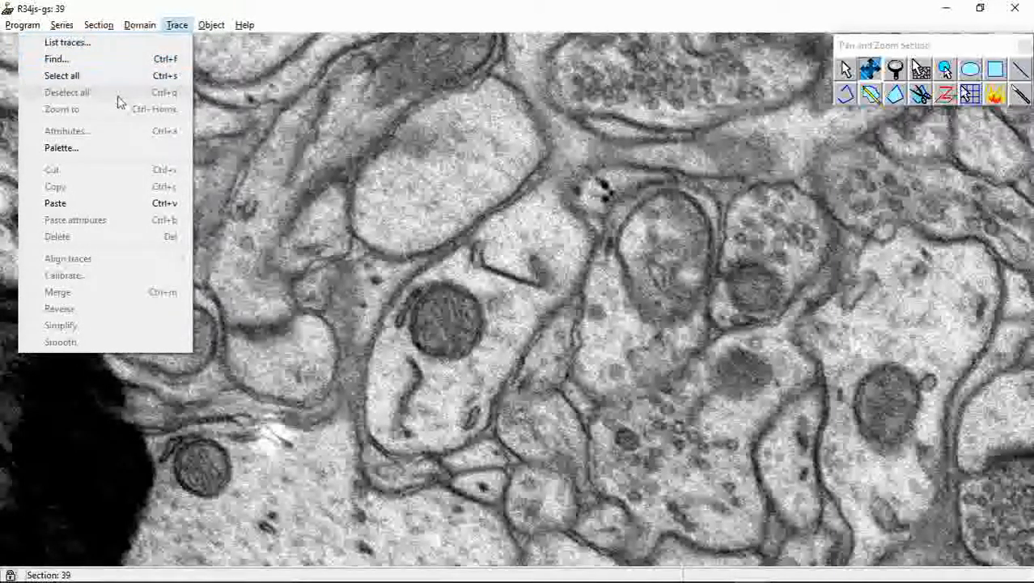
click(69, 150)
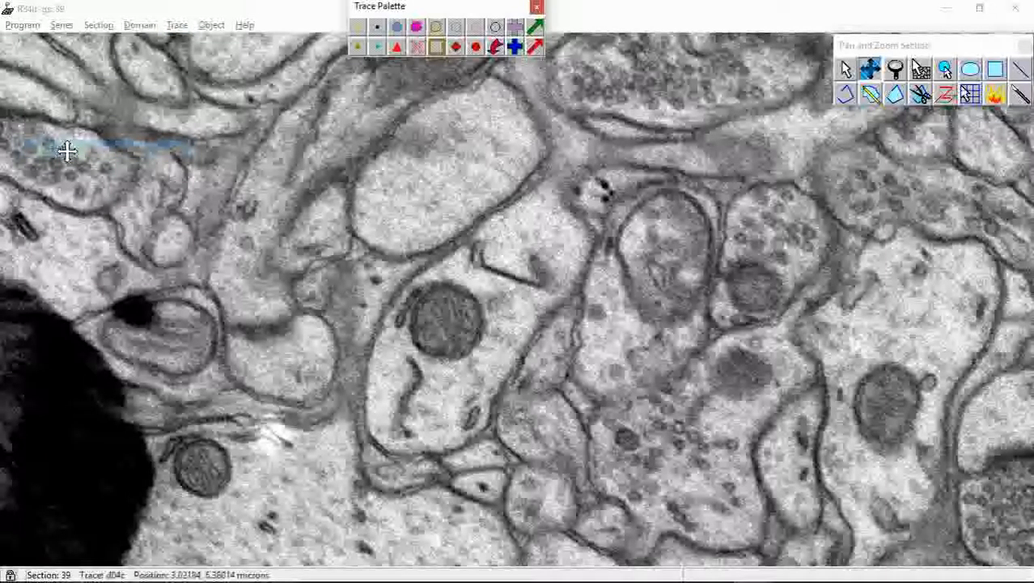
click(360, 31)
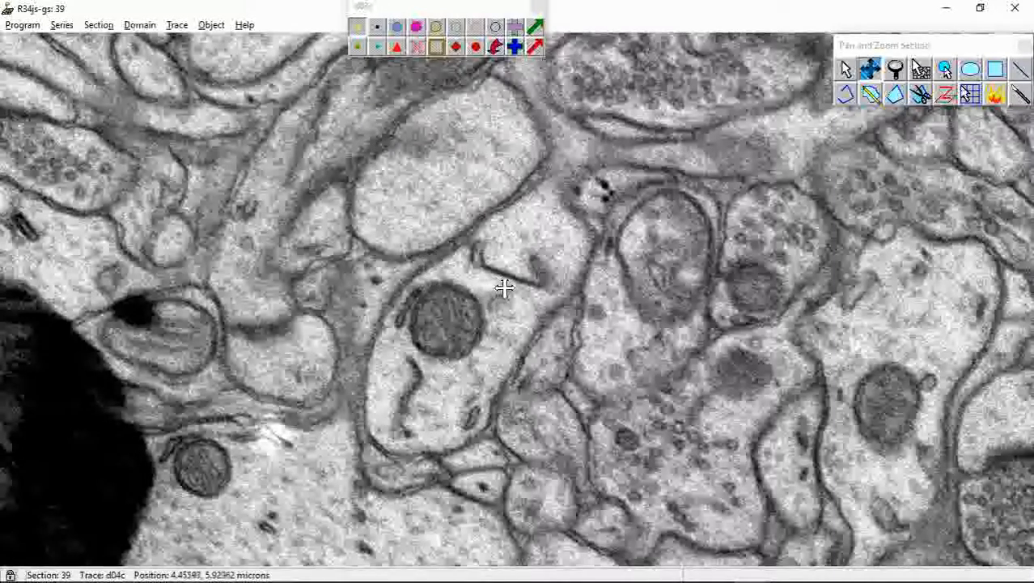
Follow the profile containing the d01c trace forward to section 43, then compare its lower extension with section 42
key(Page_Up)
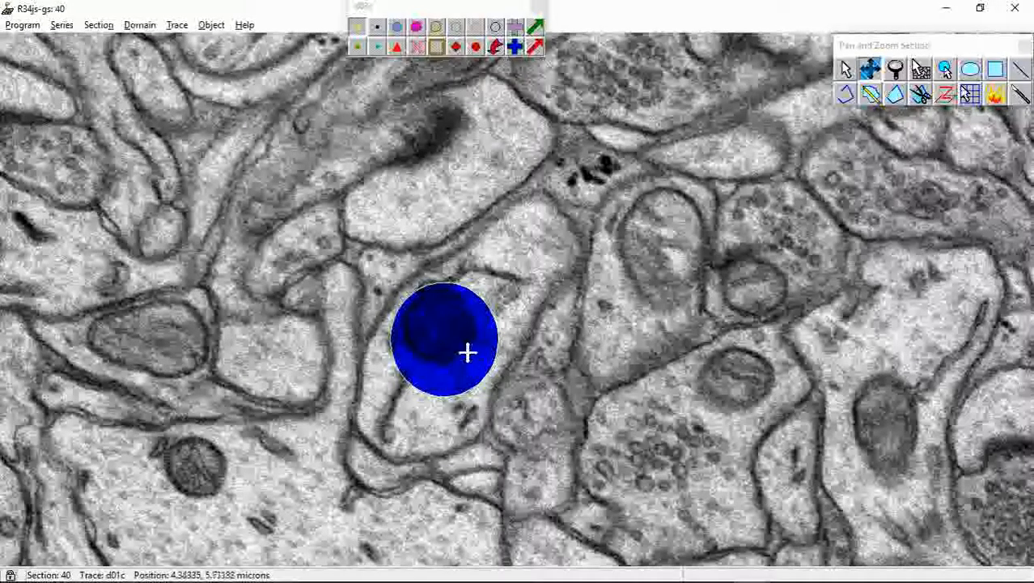
right_drag(480, 337, 482, 324)
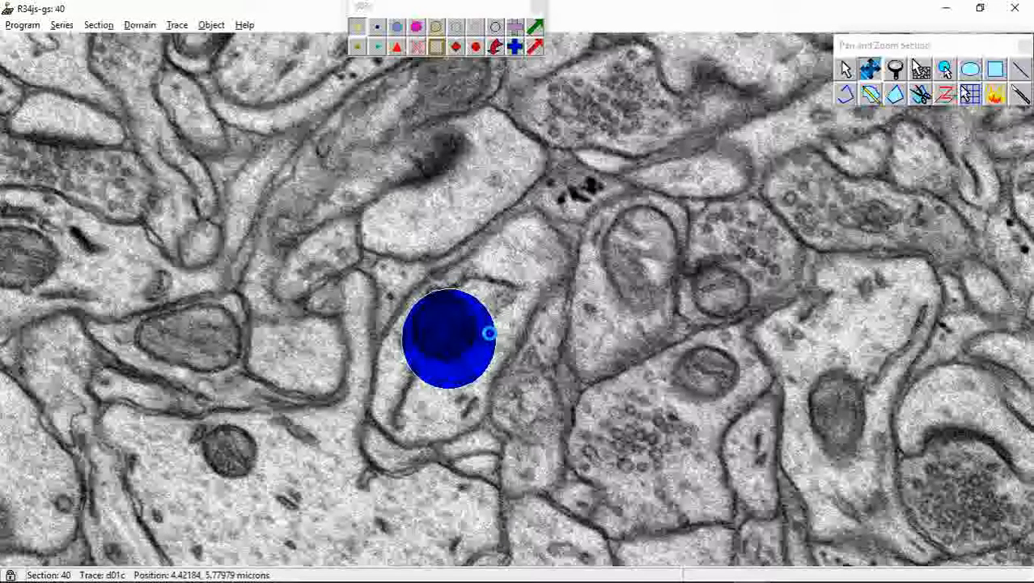
key(Page_Up)
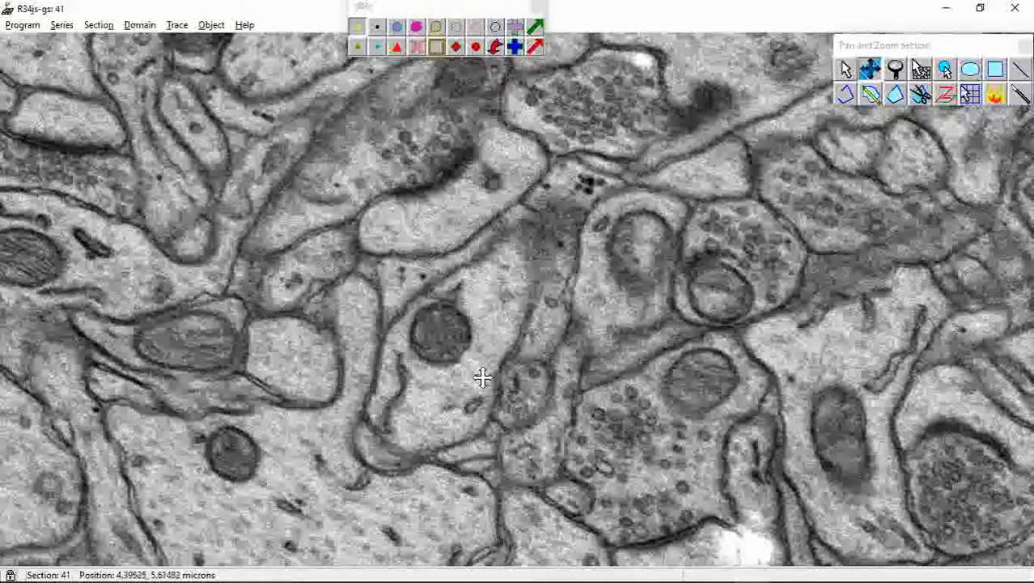
key(Page_Up)
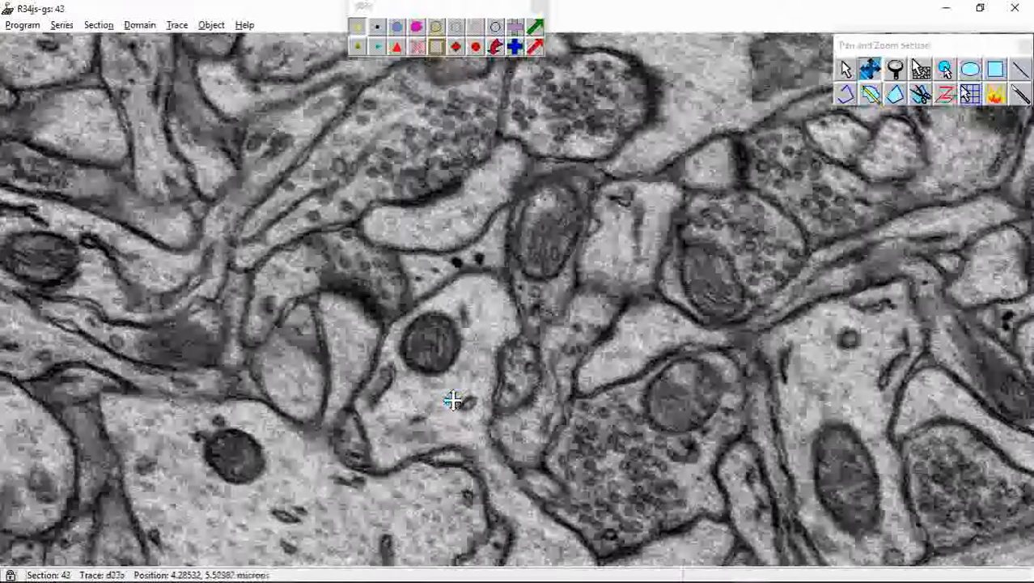
key(Page_Up)
drag(451, 413, 503, 194)
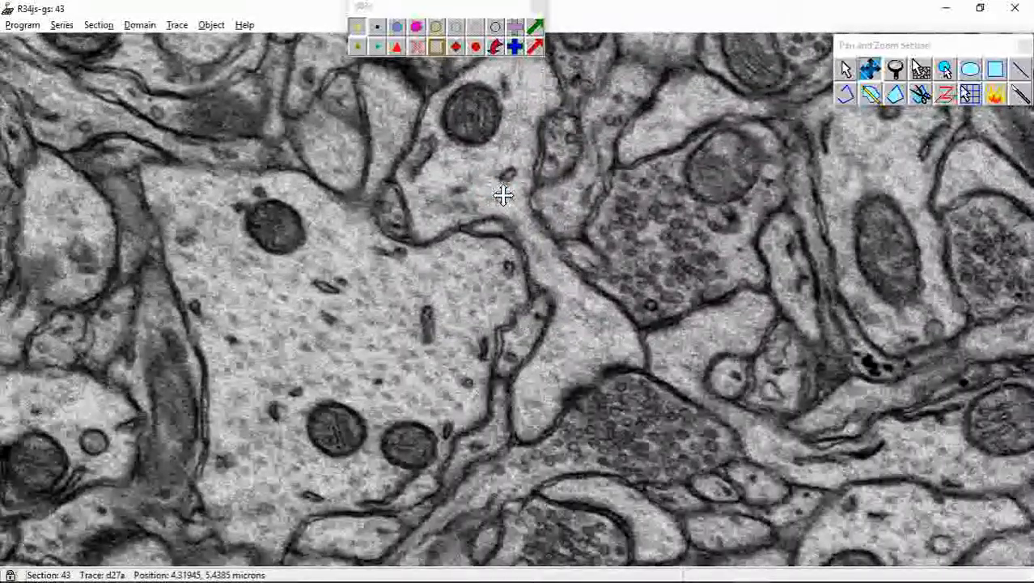
key(Page_Down)
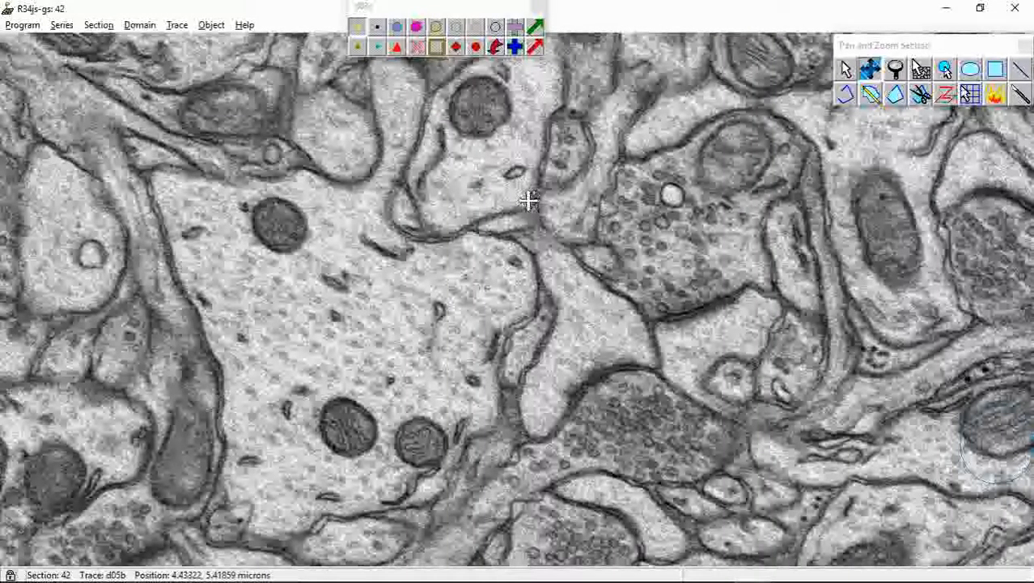
Make d03cp01 the current trace and stamp it inside the dendrite near its lower extension on sections 43 through 46
key(Page_Up)
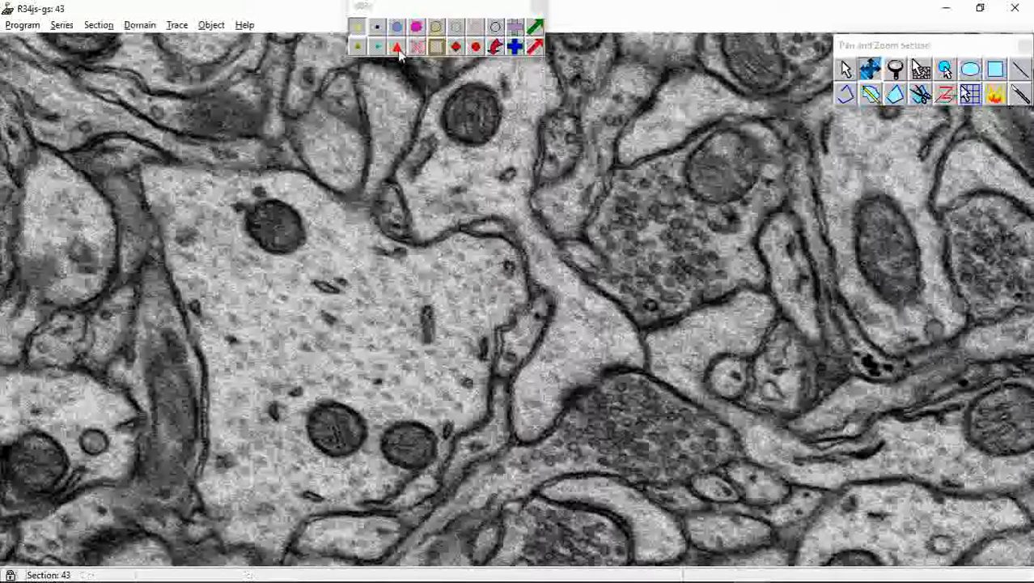
click(945, 70)
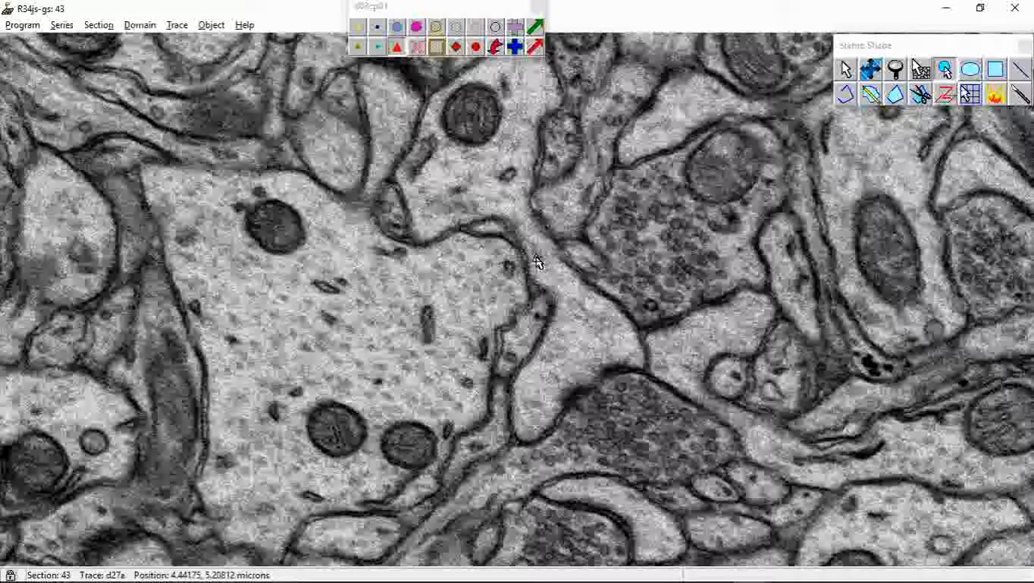
click(509, 202)
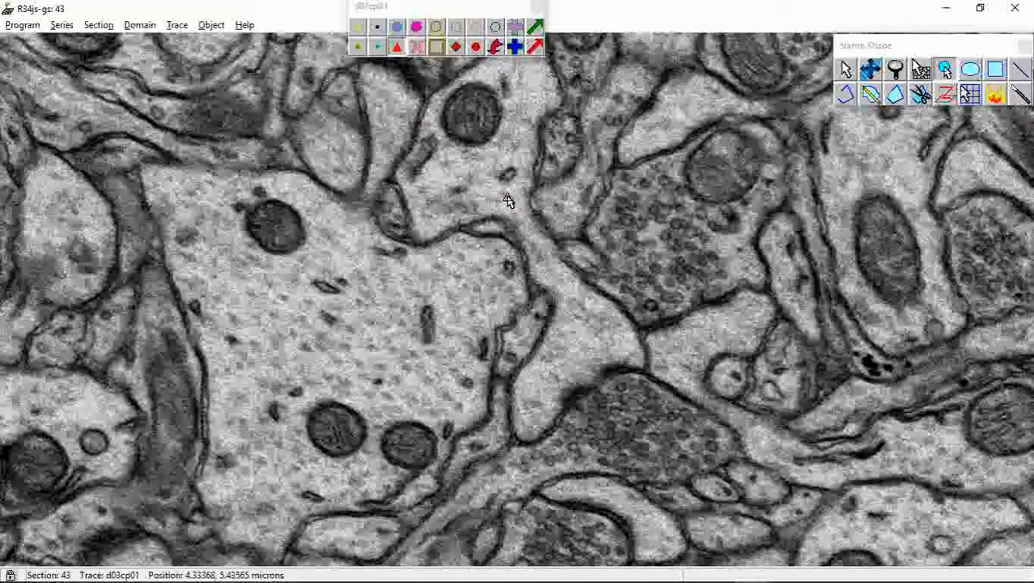
click(507, 197)
key(Page_Up)
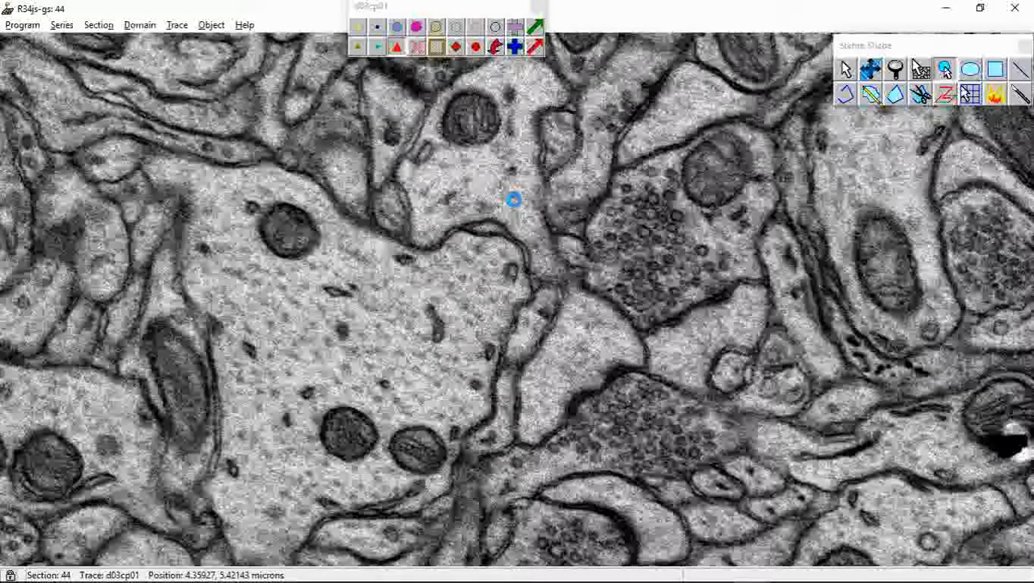
key(Page_Up)
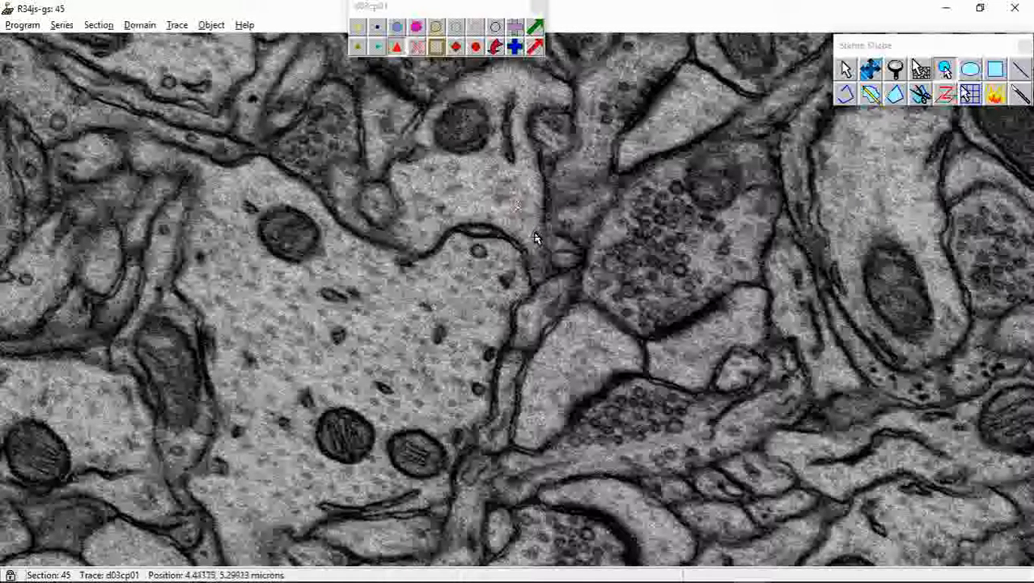
key(Page_Up)
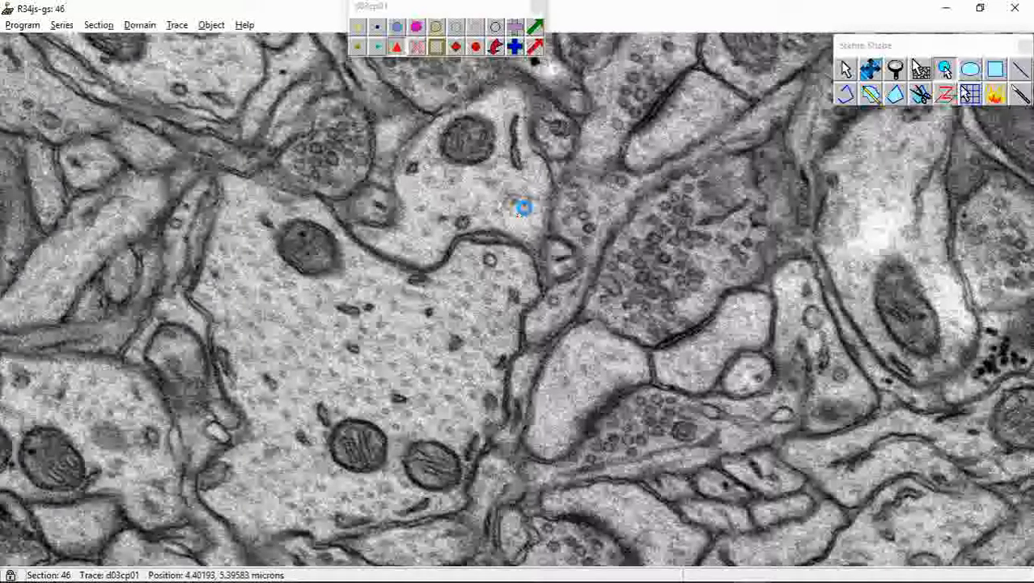
key(Page_Up)
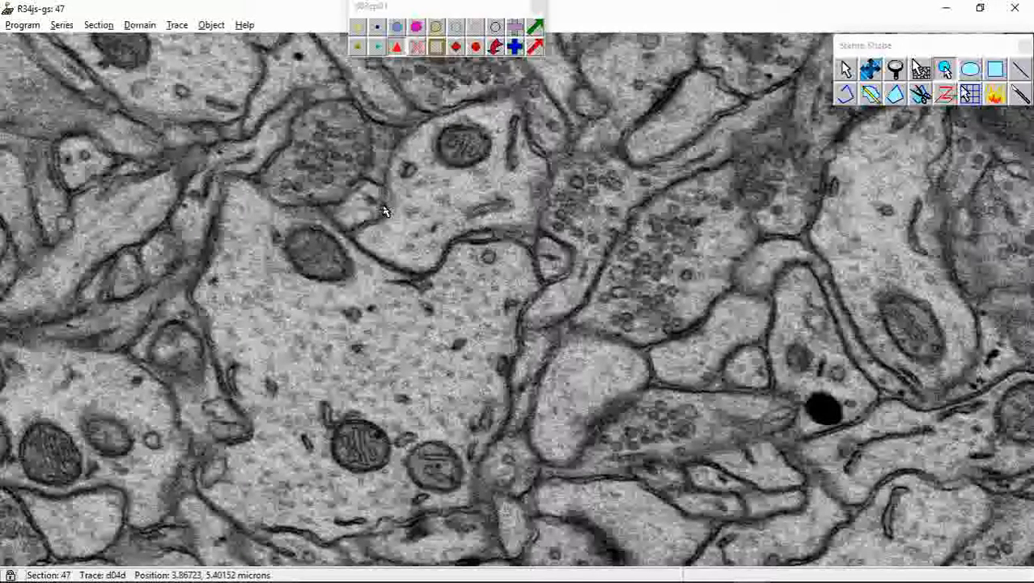
Examine the dendrite profile on section 47 up close and follow it forward to section 51
click(870, 69)
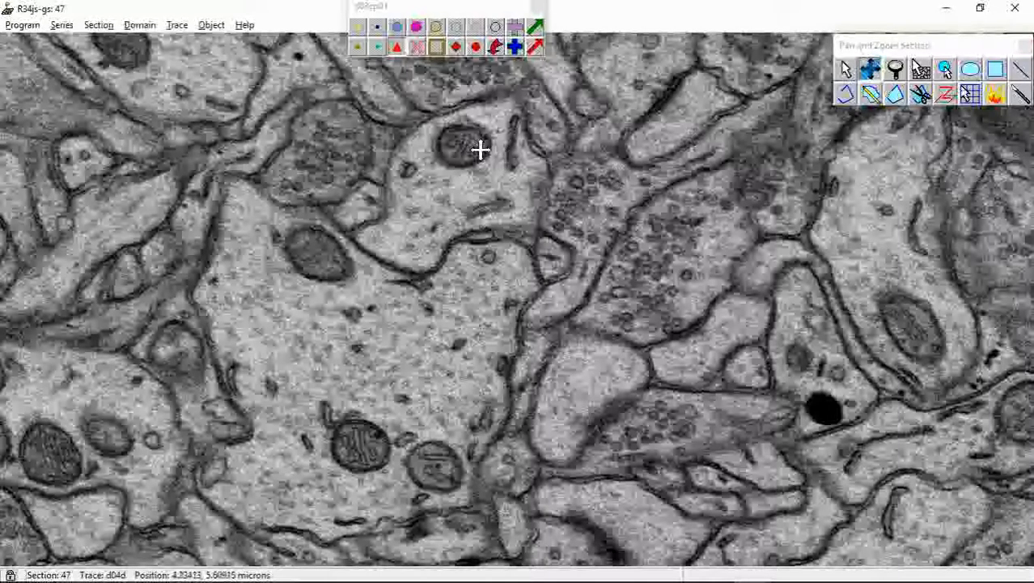
right_drag(461, 157, 473, 208)
drag(465, 183, 475, 240)
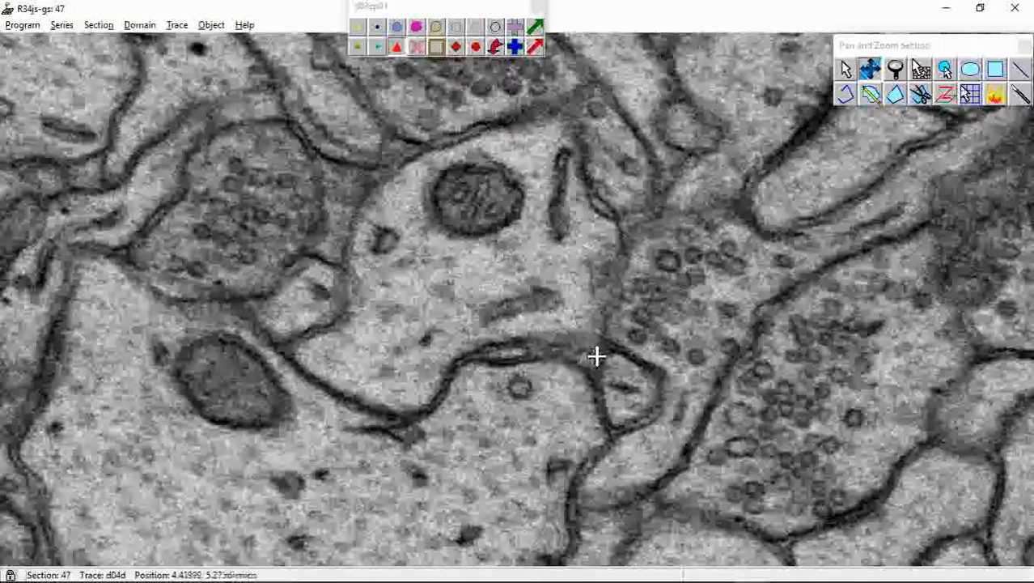
scroll(552, 291, down, 1)
scroll(547, 263, down, 1)
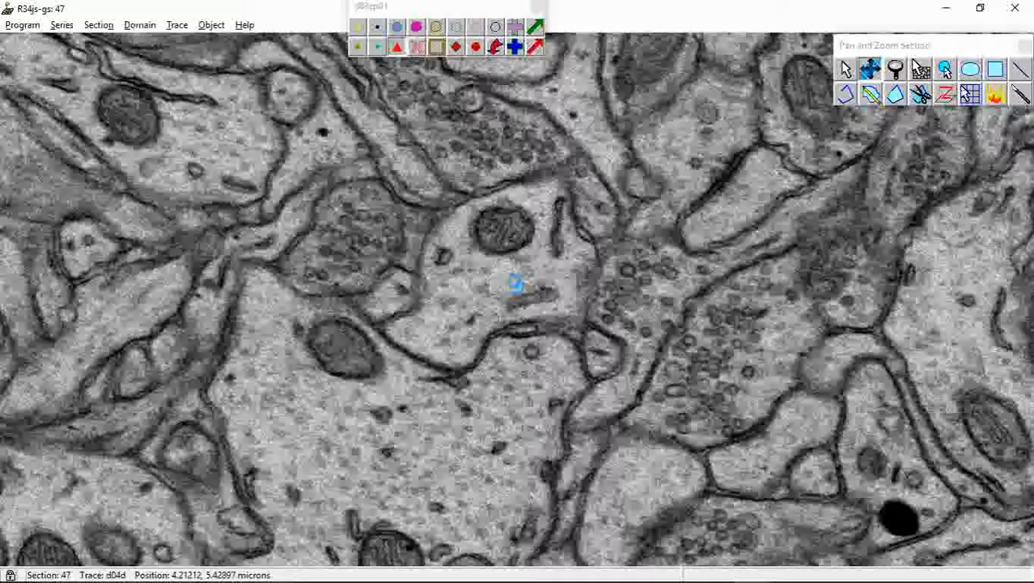
key(Page_Up)
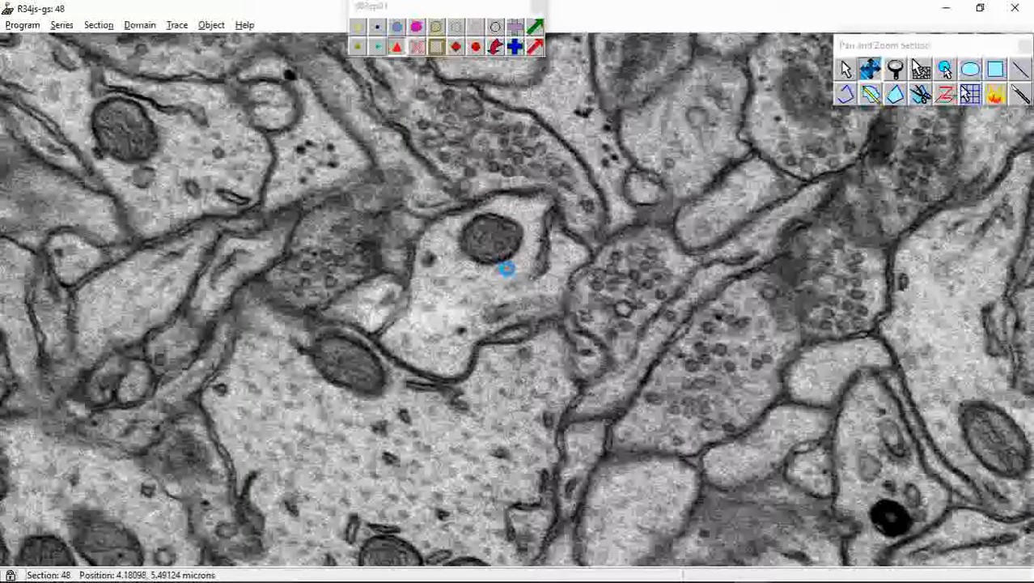
key(Page_Up)
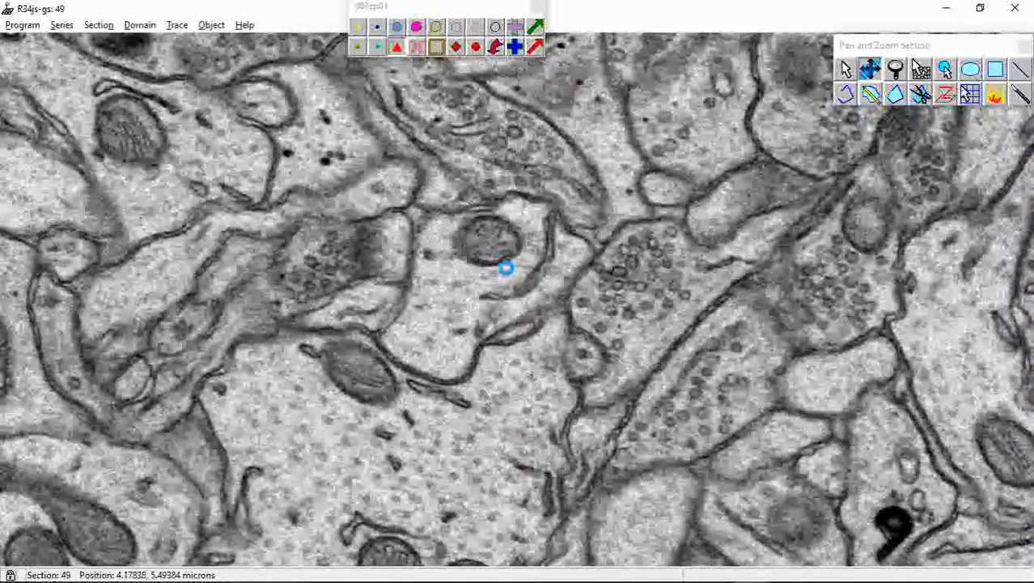
key(Page_Up)
key(Page_Up)
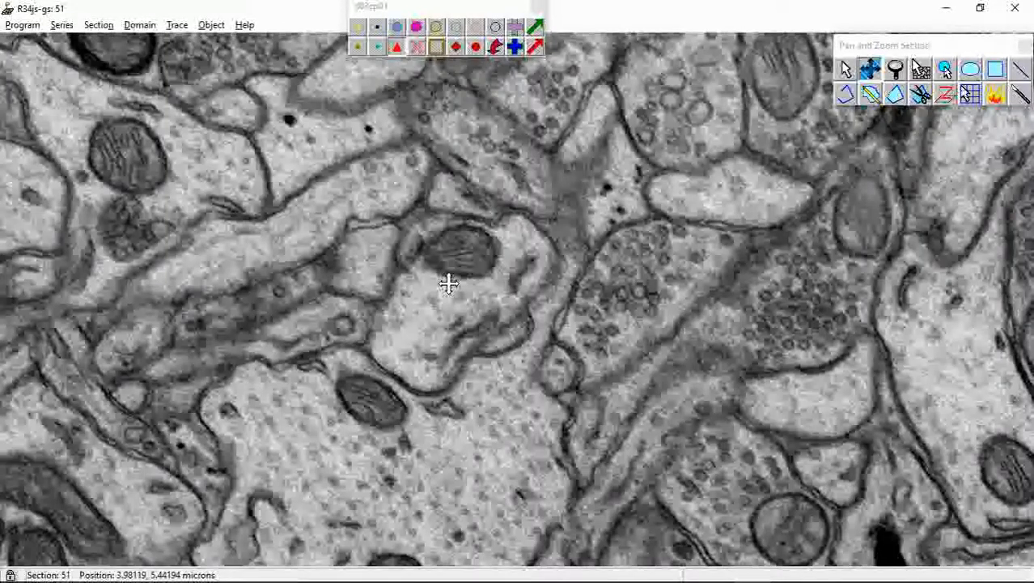
Follow the dendrite profile back from section 51 to section 44, checking it against the red triangle marks
key(Page_Down)
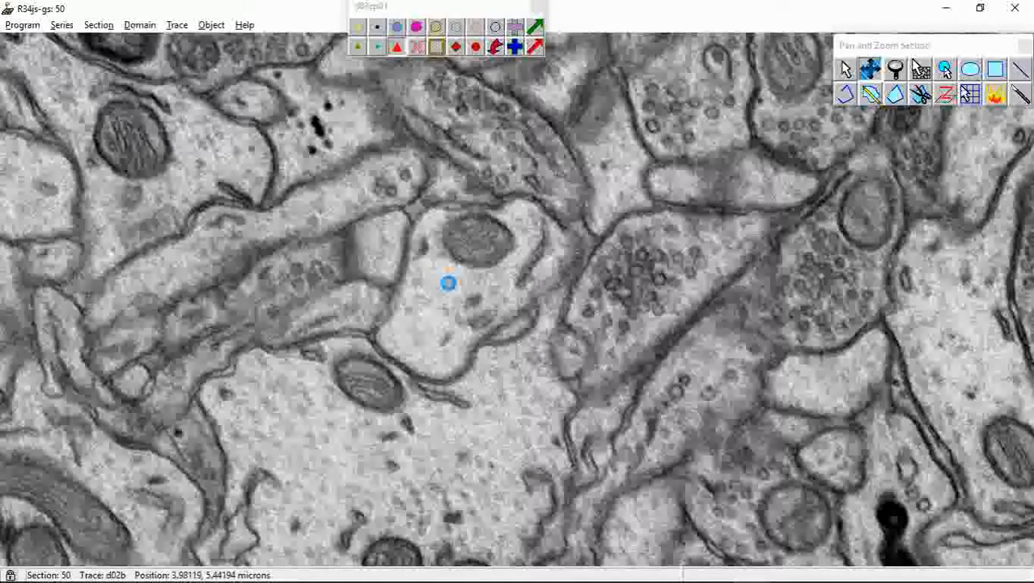
key(Page_Down)
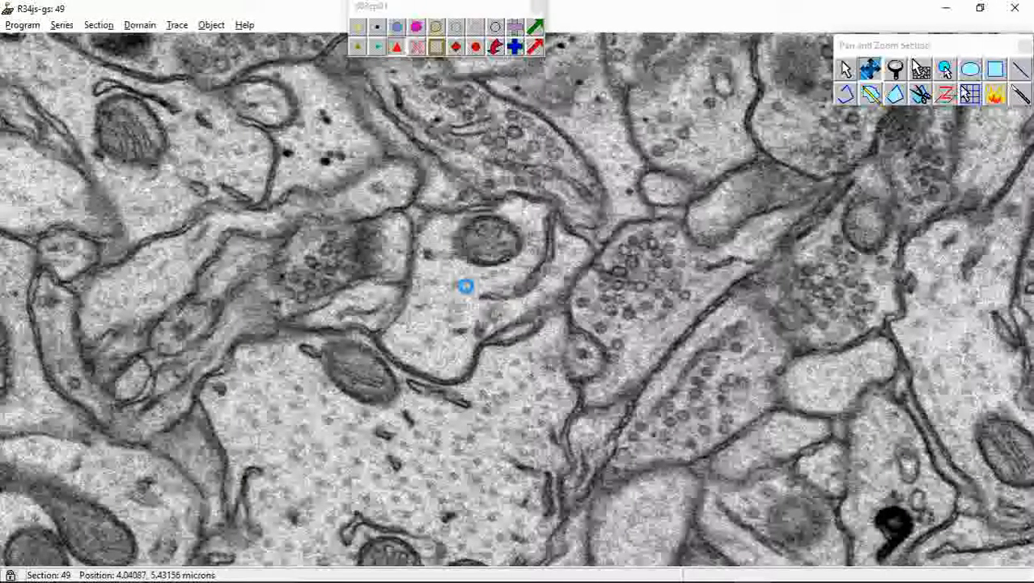
key(Page_Down)
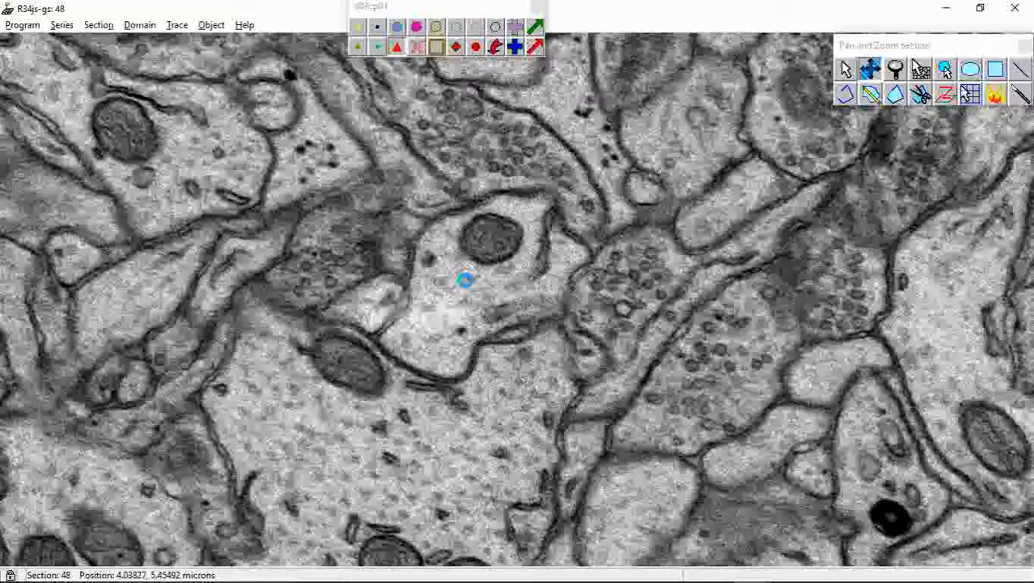
key(Page_Down)
key(Page_Down)
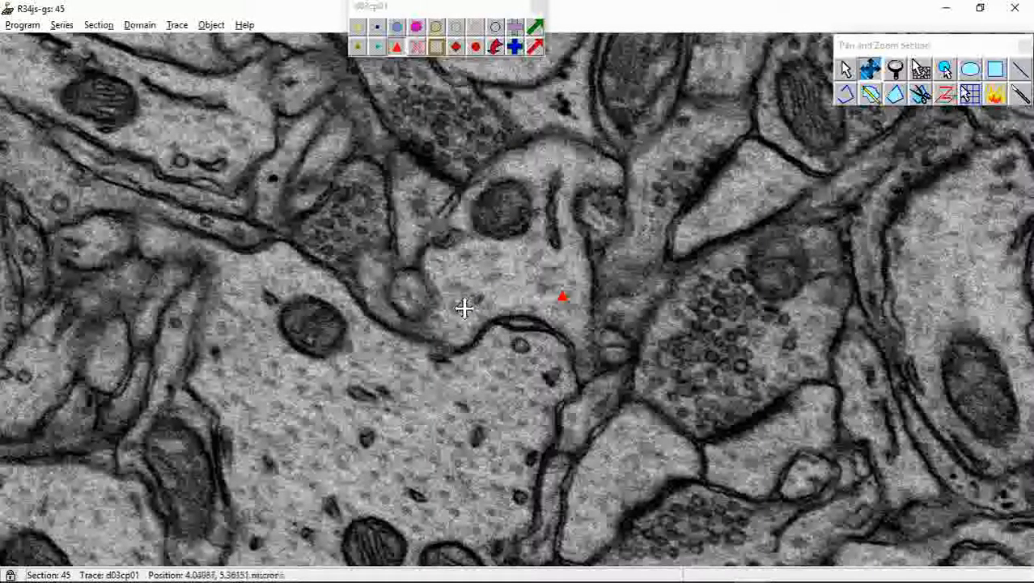
key(Page_Up)
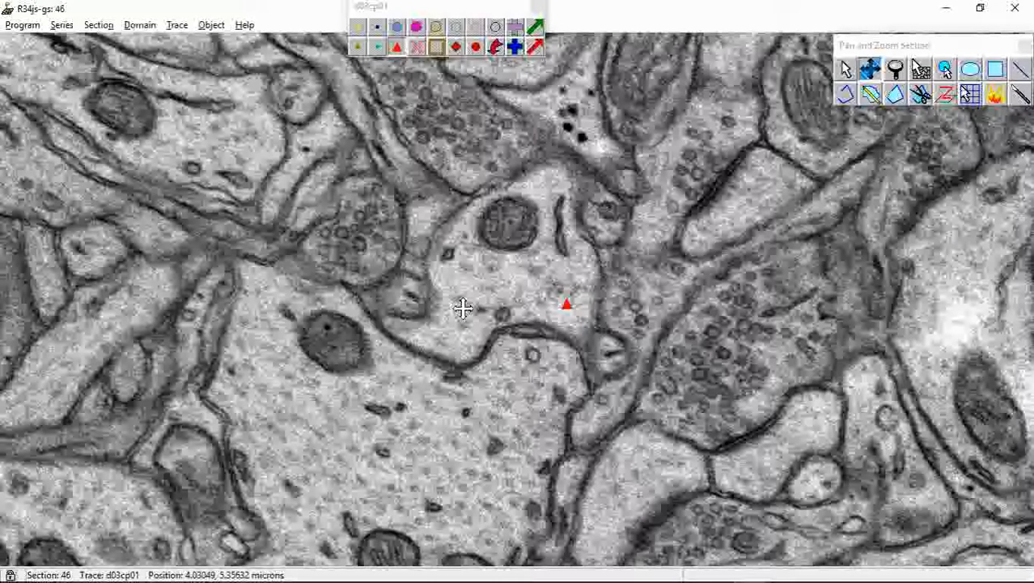
key(Page_Down)
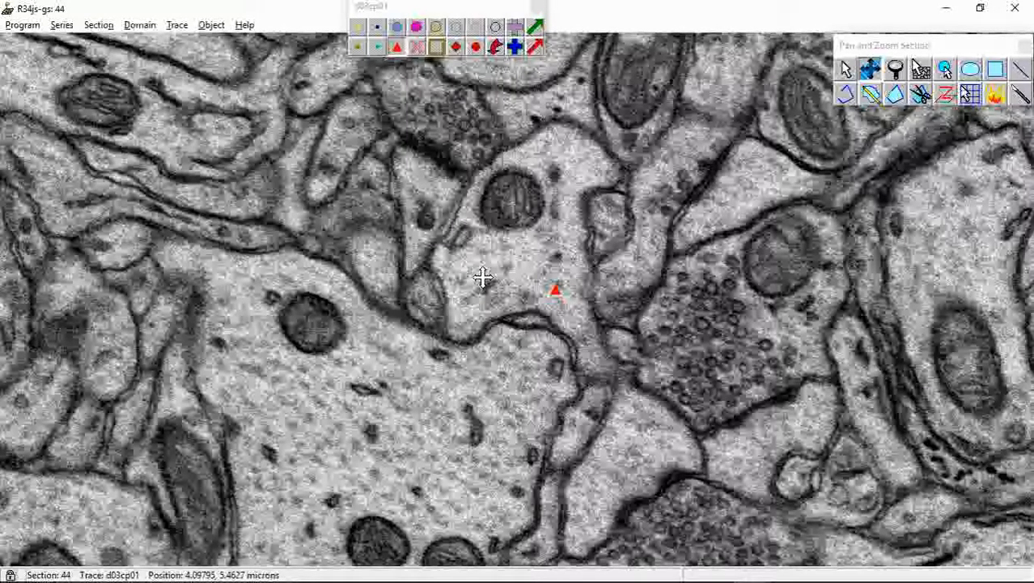
Rename the red triangle palette entry as d03cp02 and accept the series options
key(ctrl+o)
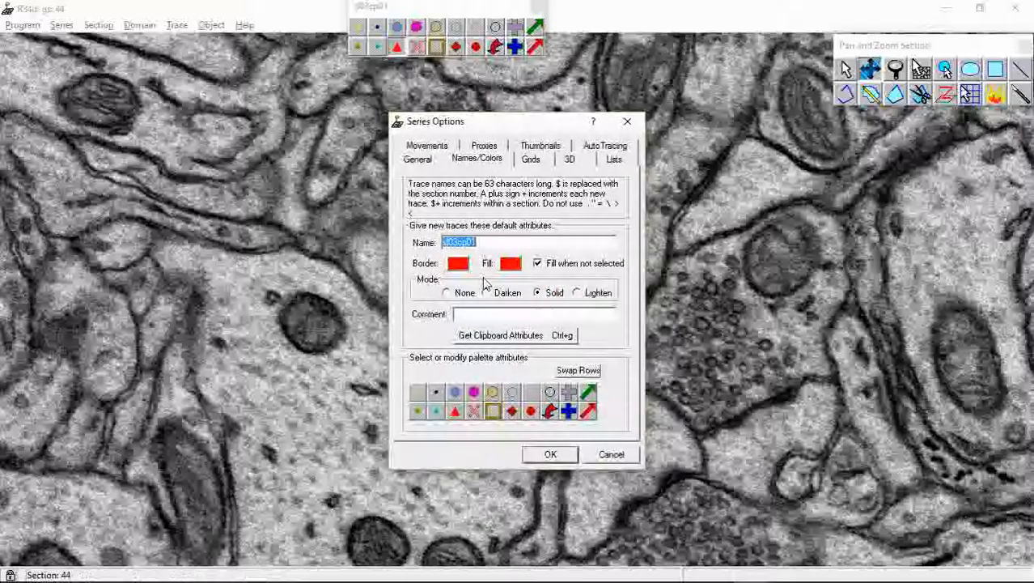
click(457, 414)
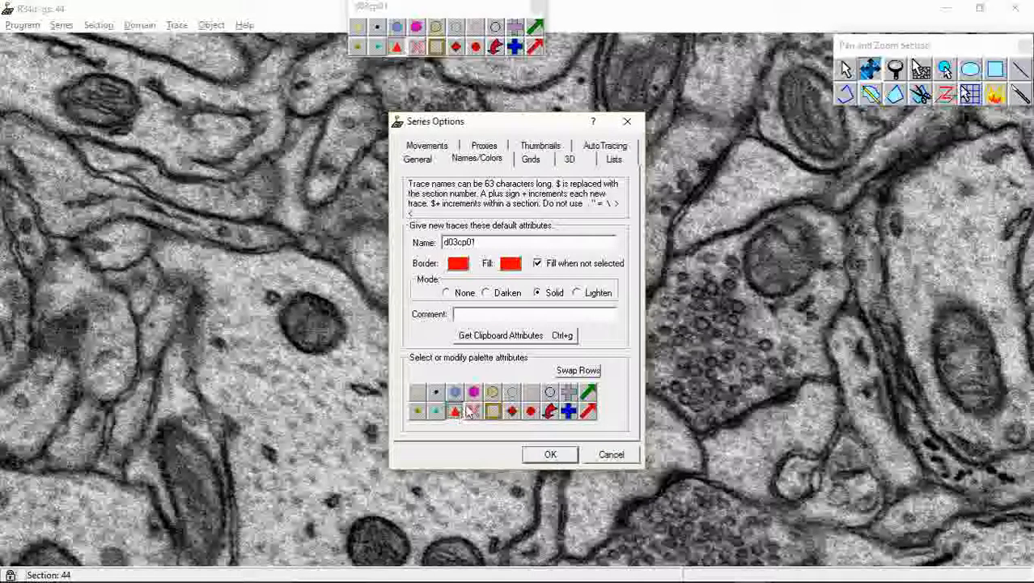
click(502, 245)
right_click(458, 411)
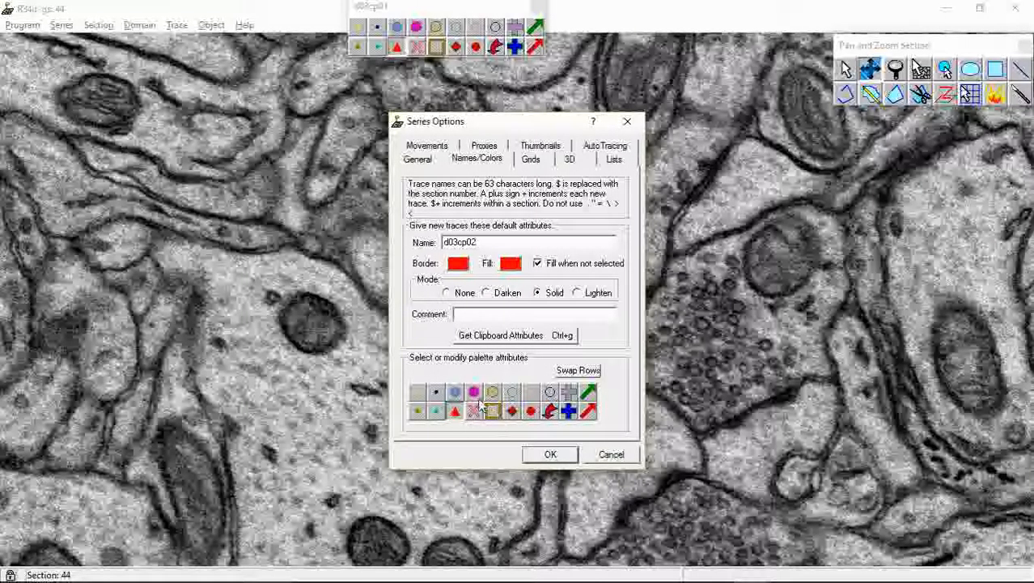
click(547, 458)
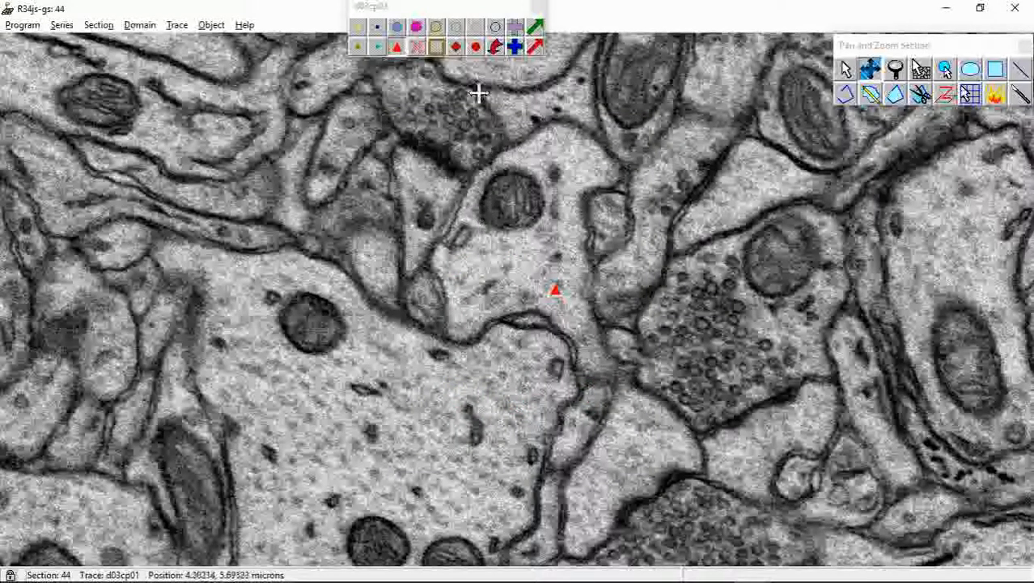
Stamp d03cp02 inside the dendrite beside the d03cp01 marks on sections 44 through 46, and advance to section 47
click(944, 68)
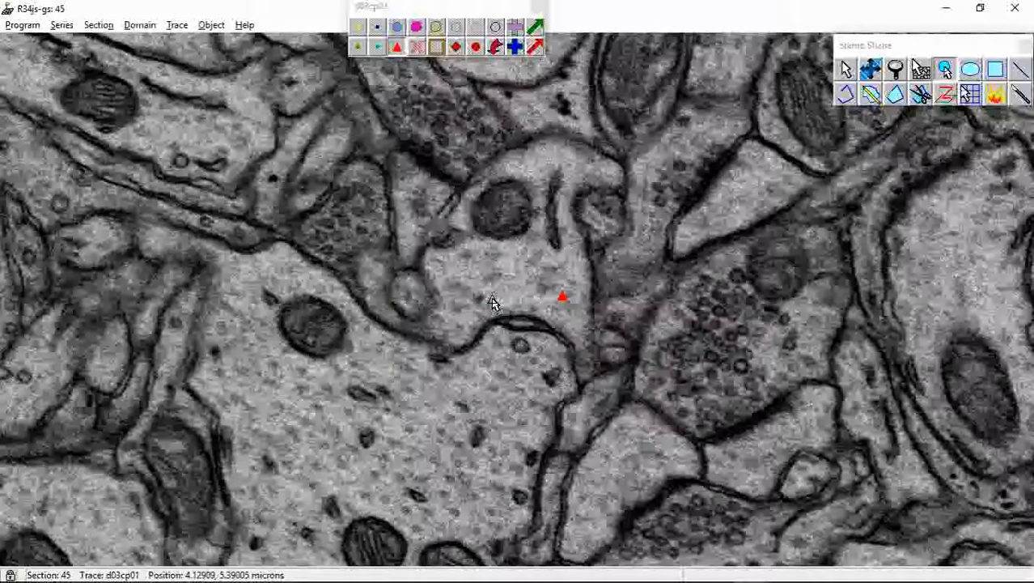
key(Page_Up)
key(Page_Down)
key(Page_Up)
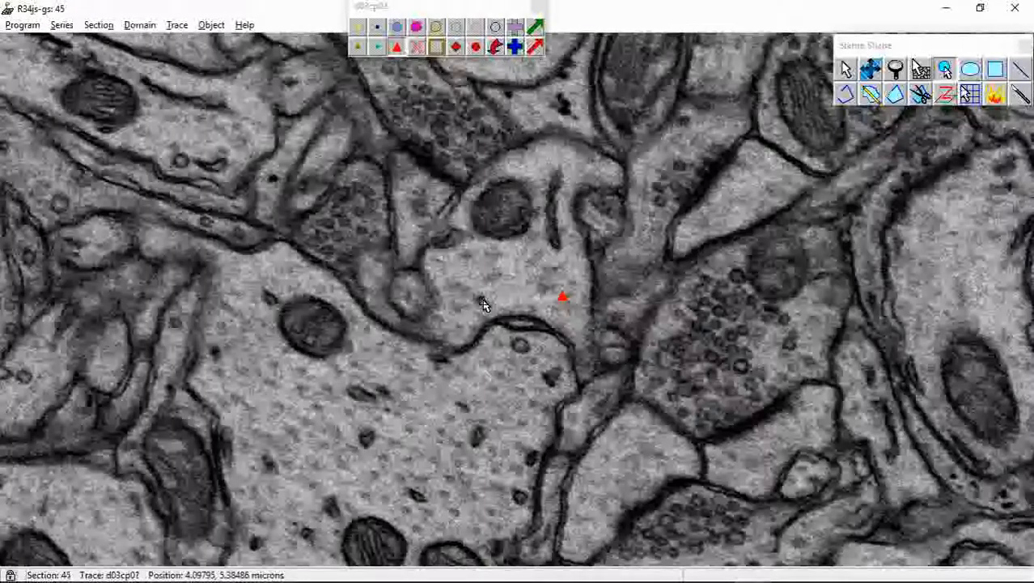
key(Page_Down)
key(Page_Down)
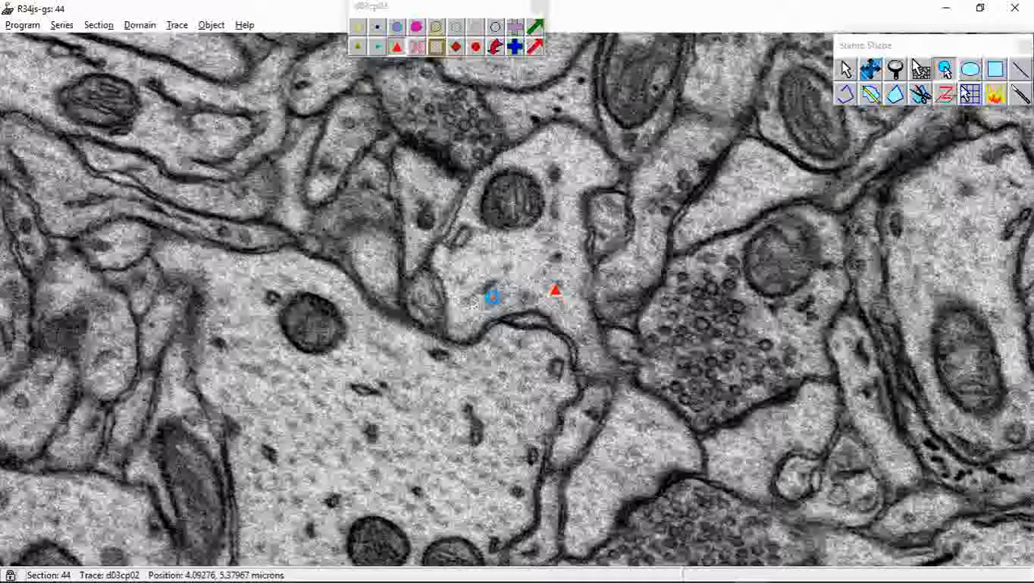
key(Page_Up)
key(Page_Down)
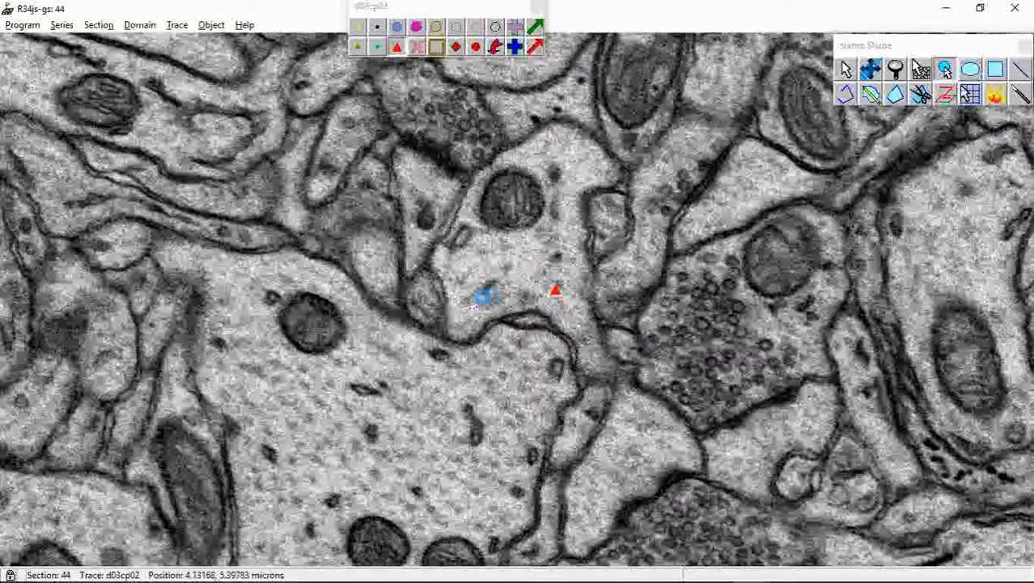
key(Page_Up)
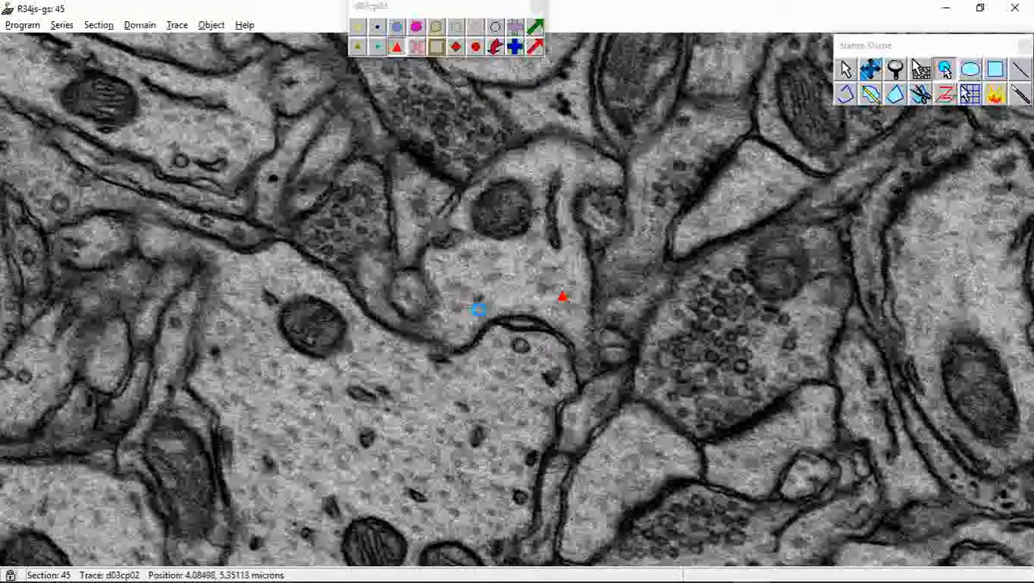
key(Page_Up)
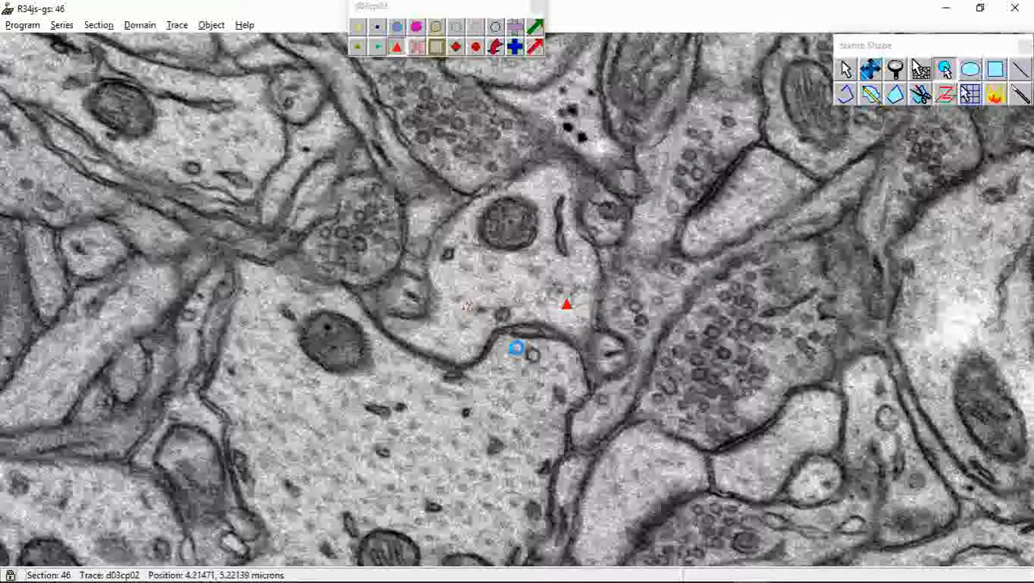
key(Page_Up)
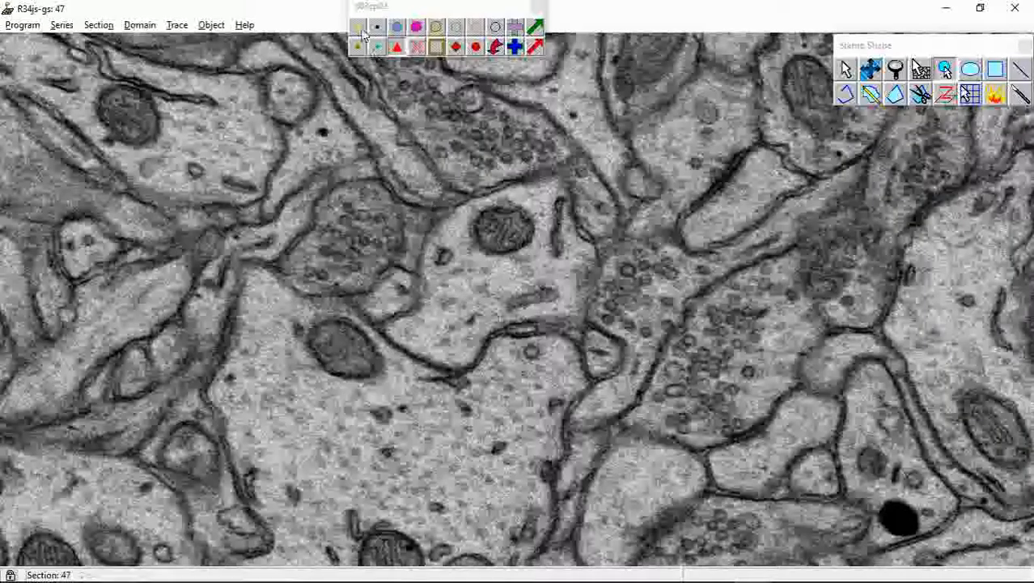
Magnify the dendrite profile on section 47 and follow it back through the series to section 40
click(870, 71)
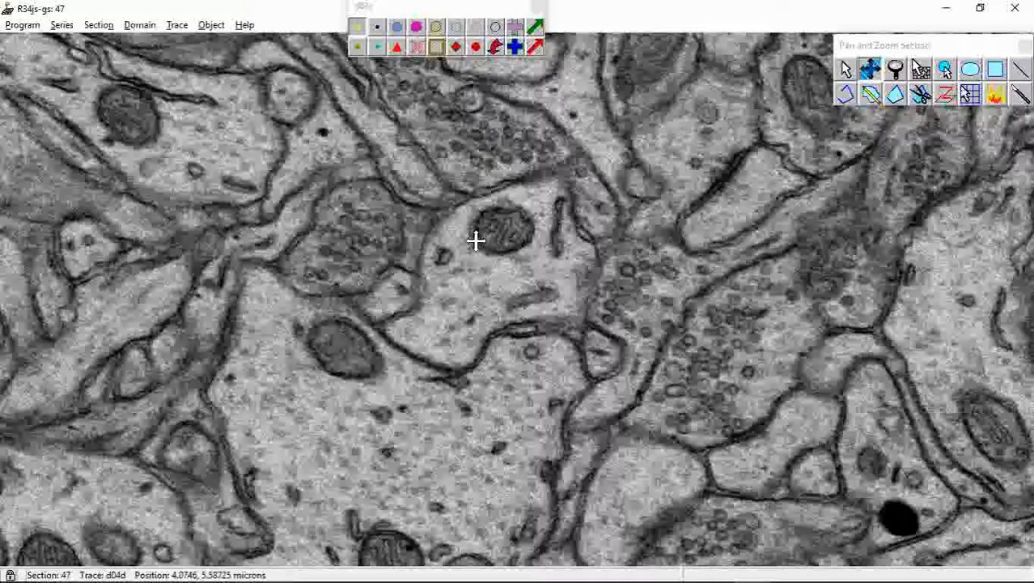
scroll(489, 251, up, 2)
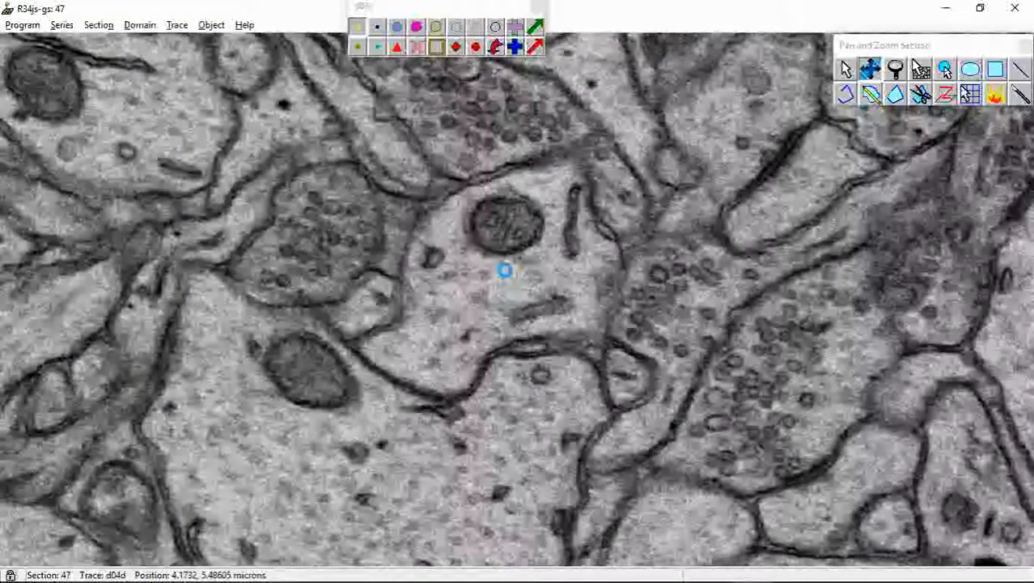
drag(496, 231, 508, 289)
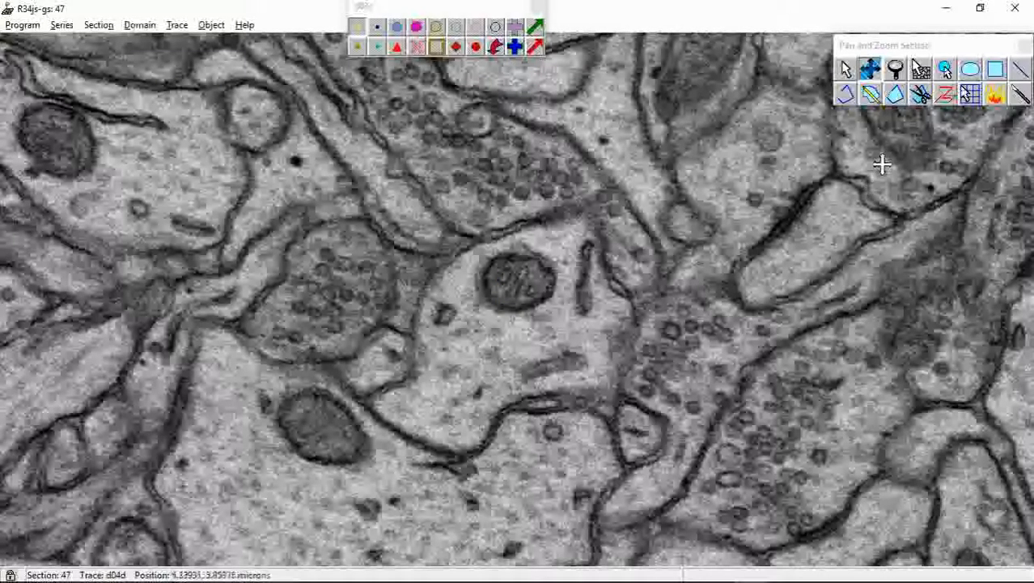
click(896, 95)
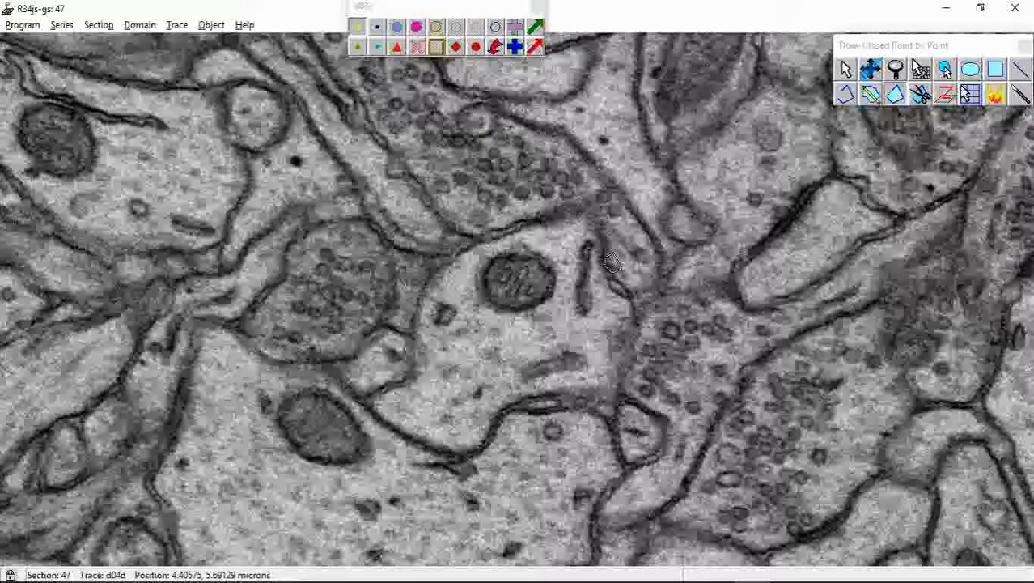
click(870, 71)
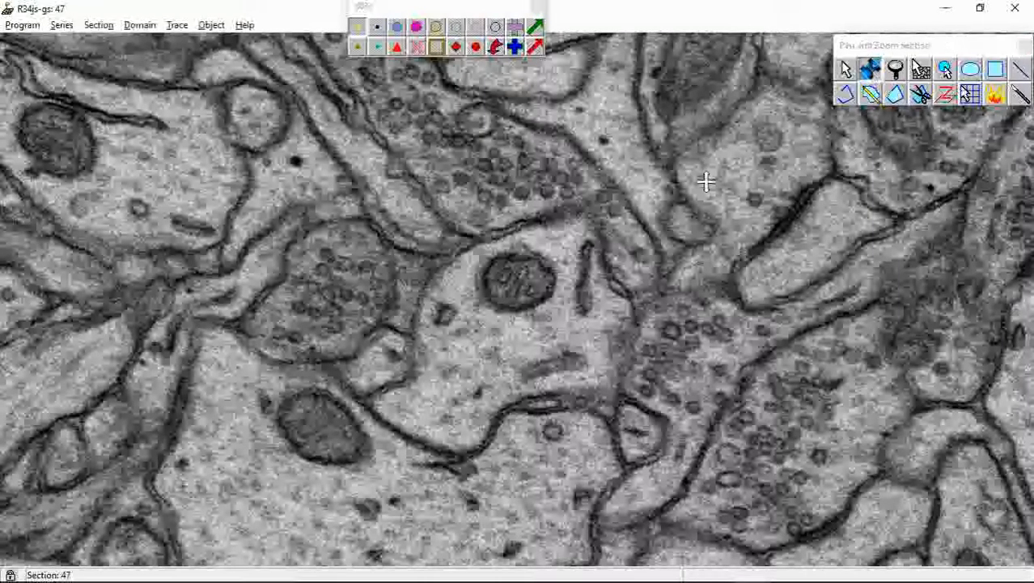
right_drag(526, 291, 533, 309)
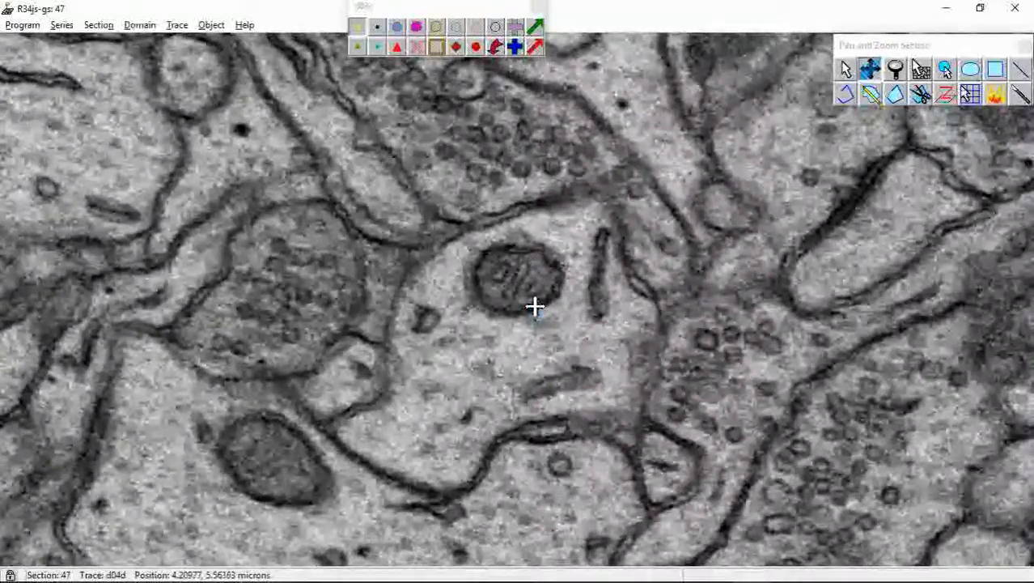
key(Page_Down)
key(Page_Down)
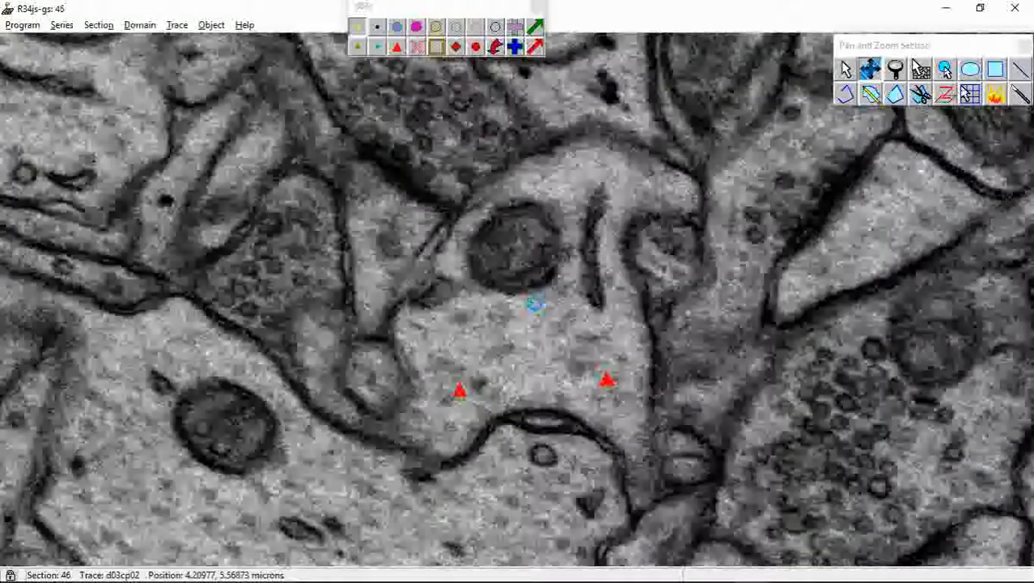
key(Page_Down)
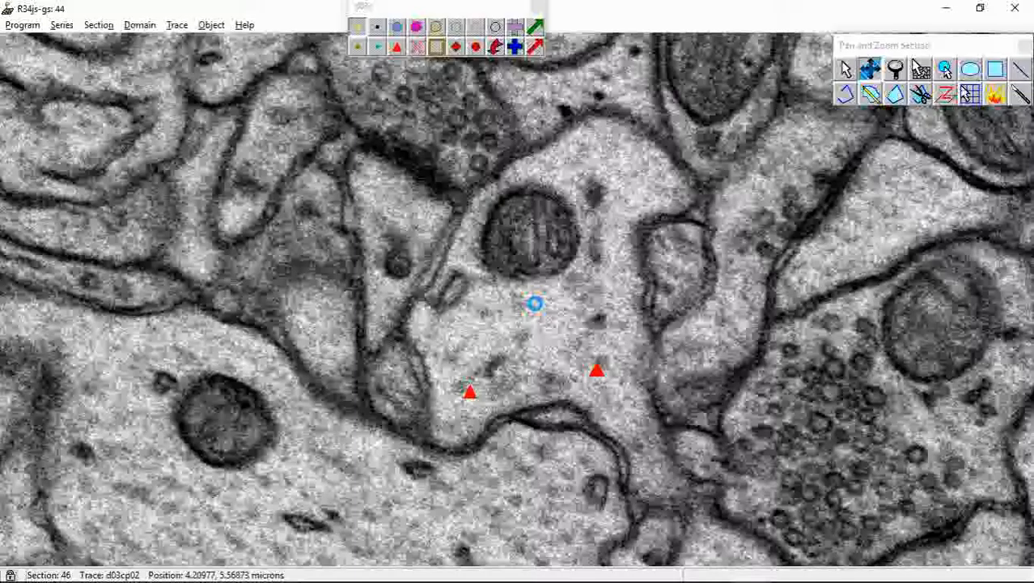
key(Page_Down)
key(Page_Down)
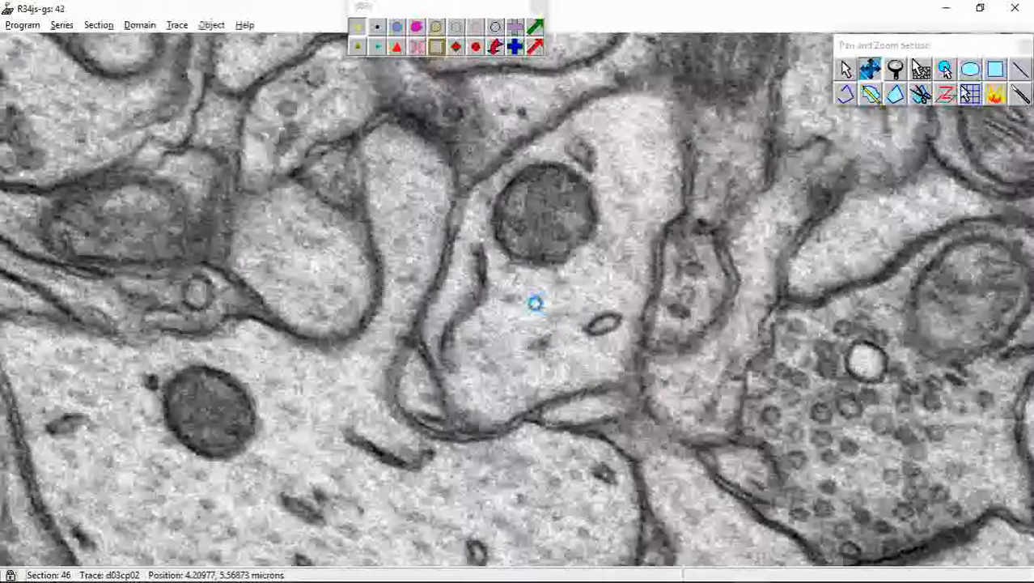
key(Page_Down)
key(Page_Down)
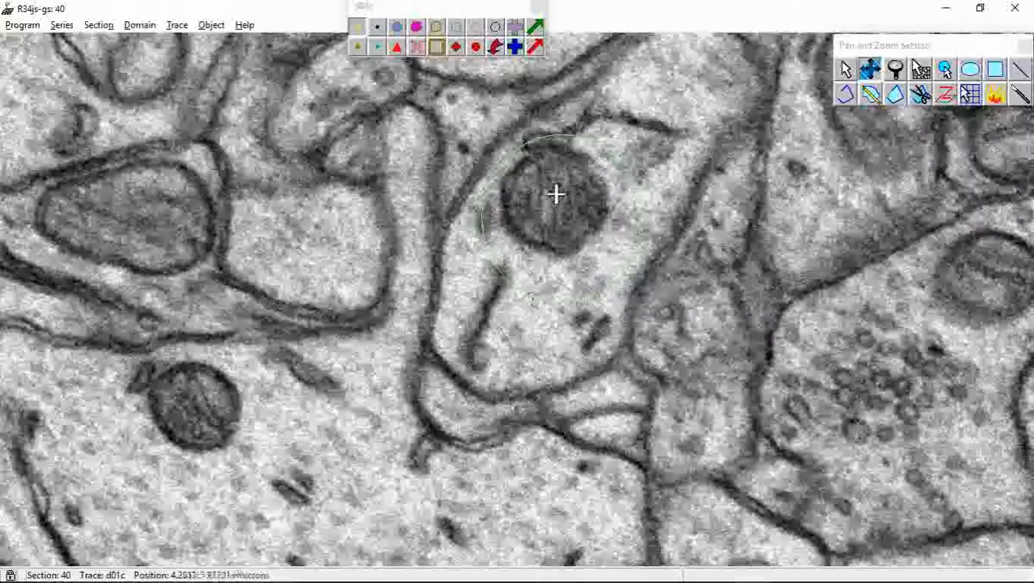
drag(555, 192, 509, 338)
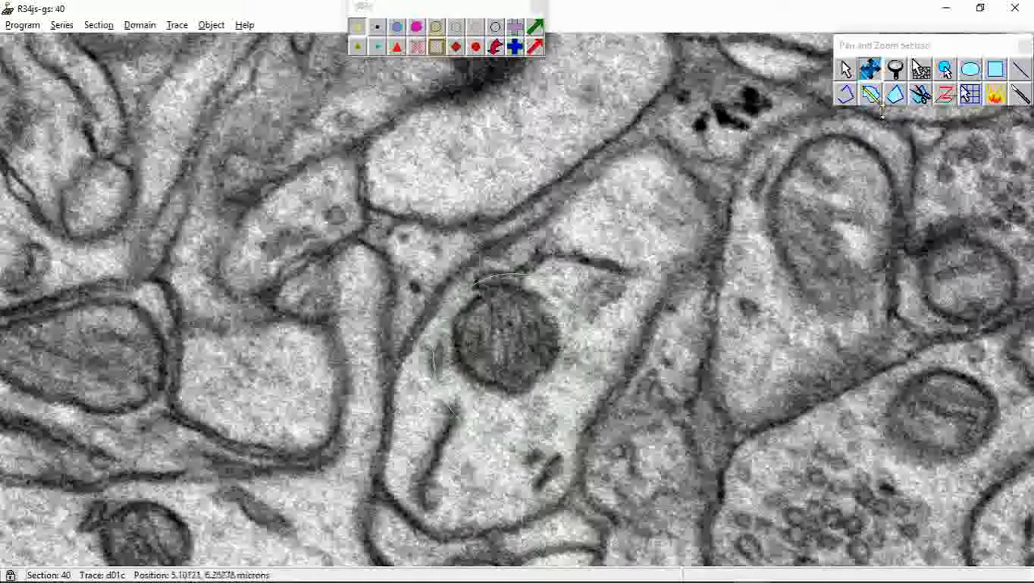
Trace the dendrite's outer membrane on section 40 as a closed freehand d03c contour
click(871, 93)
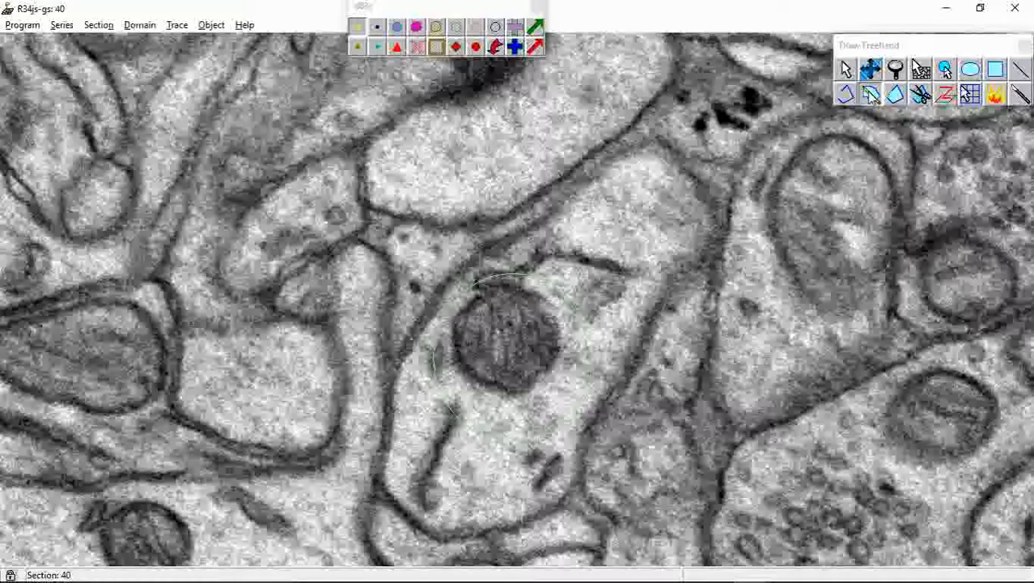
mouse_move(692, 171)
mouse_down()
mouse_move(639, 145)
mouse_move(547, 229)
mouse_move(497, 246)
mouse_move(430, 301)
mouse_move(384, 468)
mouse_move(417, 522)
mouse_move(438, 537)
mouse_move(524, 534)
mouse_move(576, 503)
mouse_move(591, 429)
mouse_move(636, 382)
mouse_move(664, 299)
mouse_move(726, 233)
mouse_up()
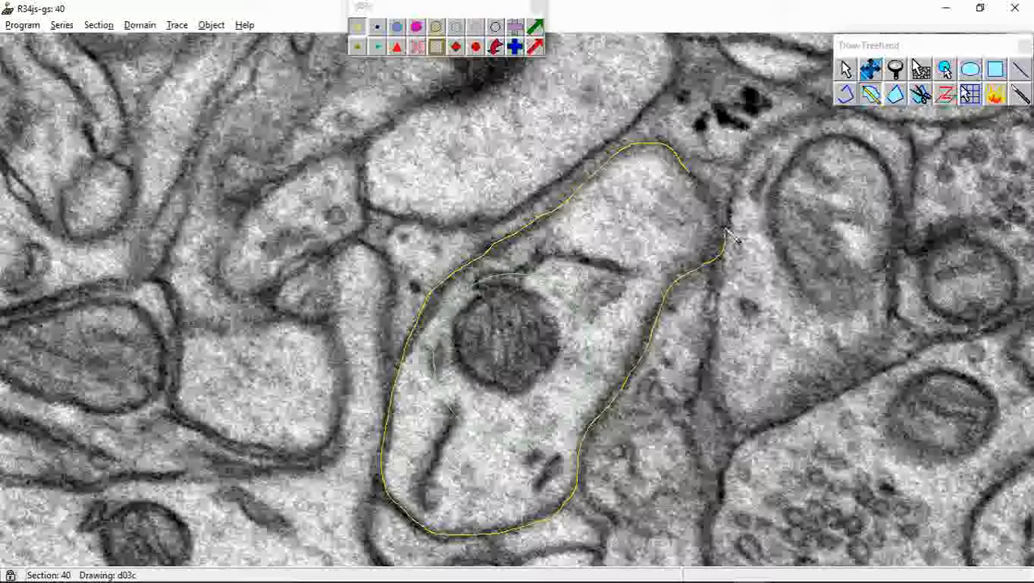
drag(701, 186, 700, 188)
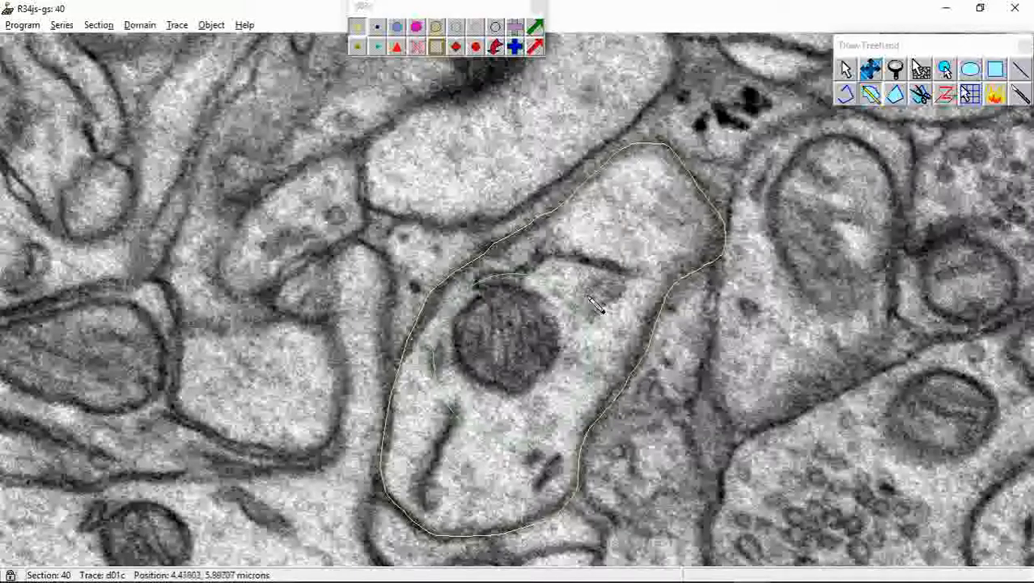
Advance to section 41 and outline the dendrite with a closed point-by-point d03c trace along its membrane
key(Page_Up)
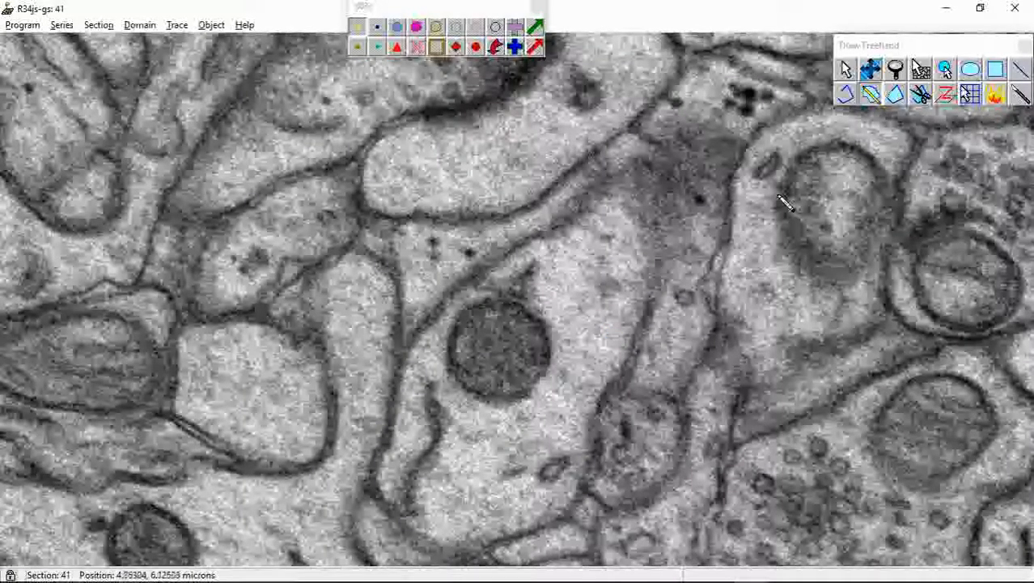
click(895, 96)
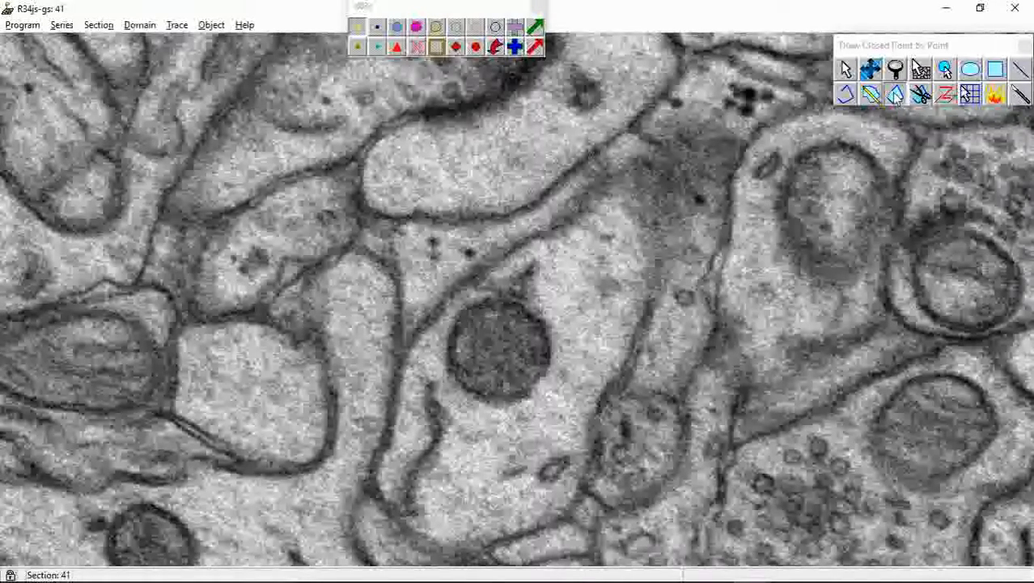
click(658, 279)
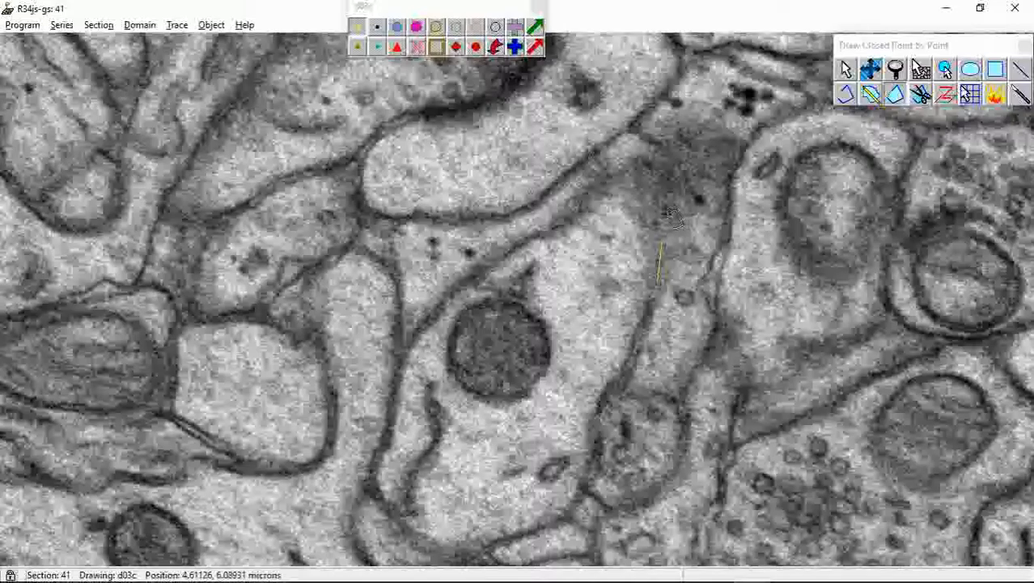
mouse_move(672, 182)
mouse_down()
mouse_move(644, 162)
mouse_move(613, 171)
mouse_move(542, 230)
mouse_up()
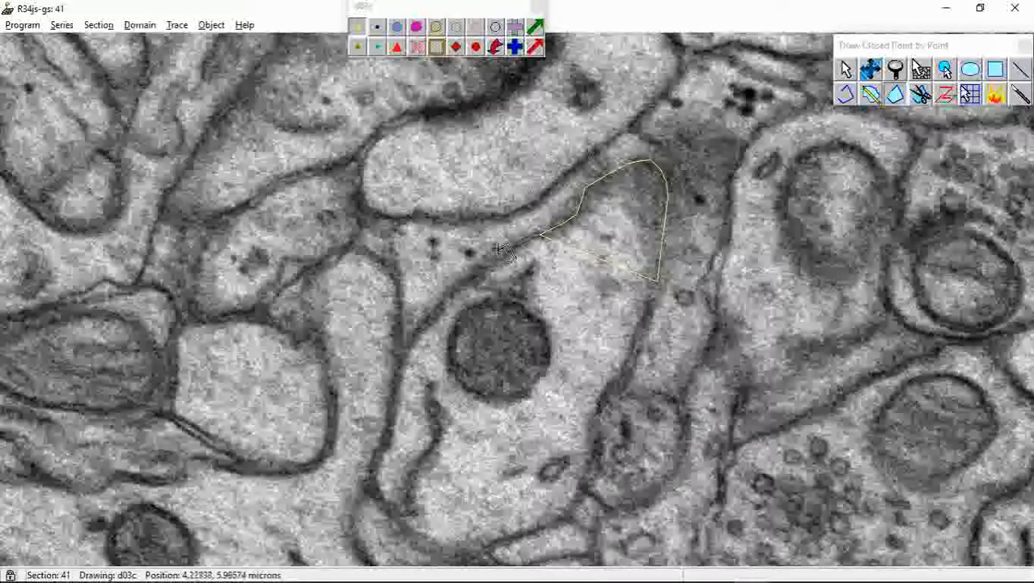
mouse_move(491, 253)
mouse_down()
mouse_move(446, 246)
mouse_move(410, 265)
mouse_up()
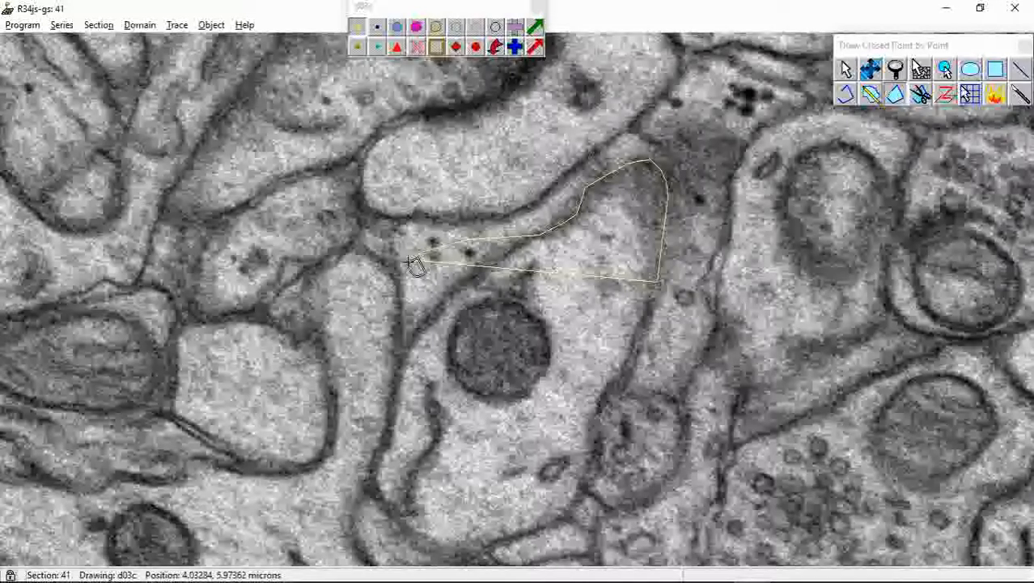
mouse_move(411, 264)
mouse_down()
mouse_move(425, 271)
mouse_move(429, 250)
mouse_move(460, 242)
mouse_move(542, 242)
mouse_move(453, 296)
mouse_move(409, 347)
mouse_move(383, 495)
mouse_move(443, 552)
mouse_move(484, 553)
mouse_move(558, 527)
mouse_move(656, 312)
mouse_up()
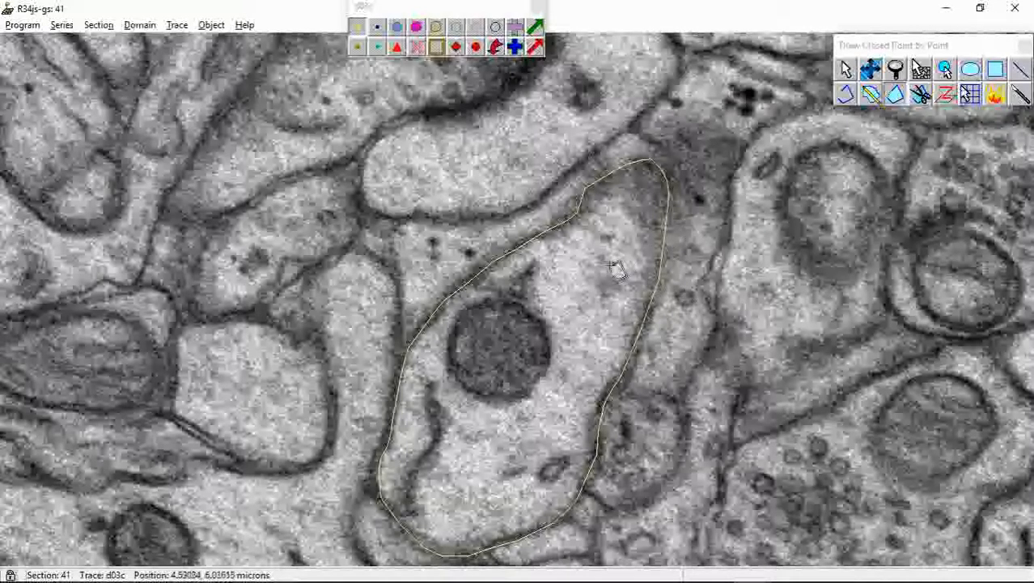
Cut open the d03c trace on section 41 along its right edge and remove its points back to the upper tip
click(921, 95)
click(920, 95)
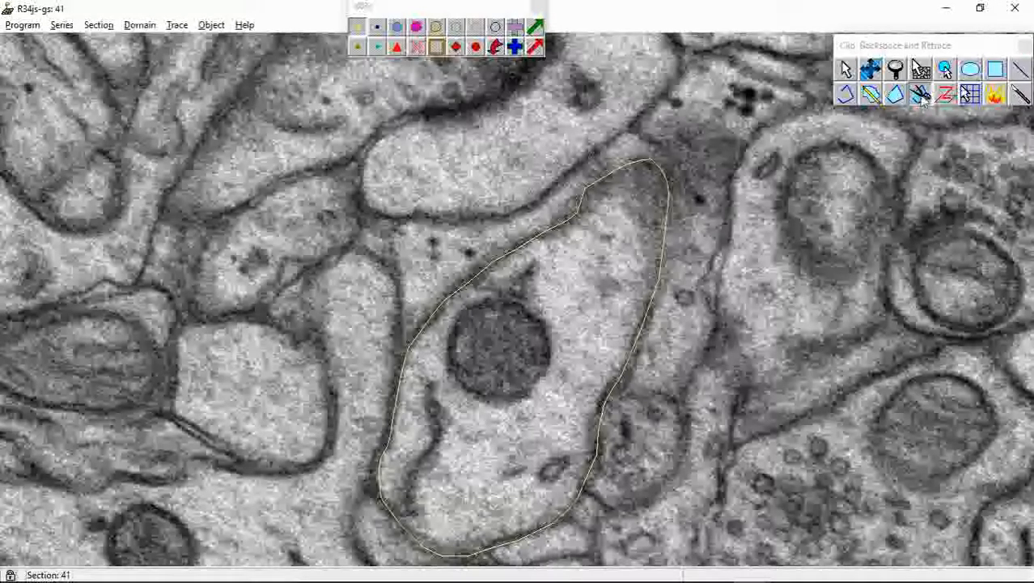
click(653, 320)
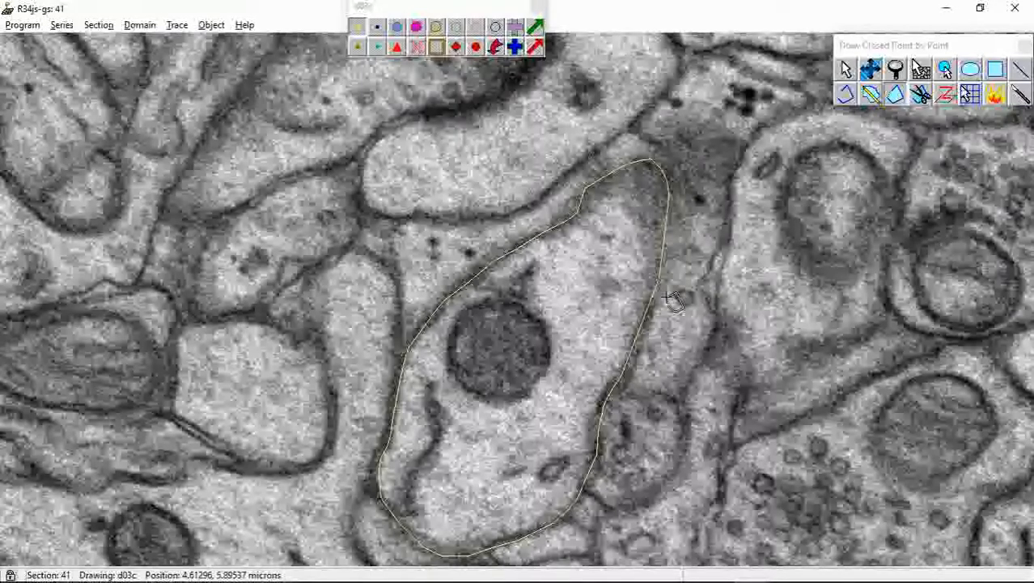
key(BackSpace)
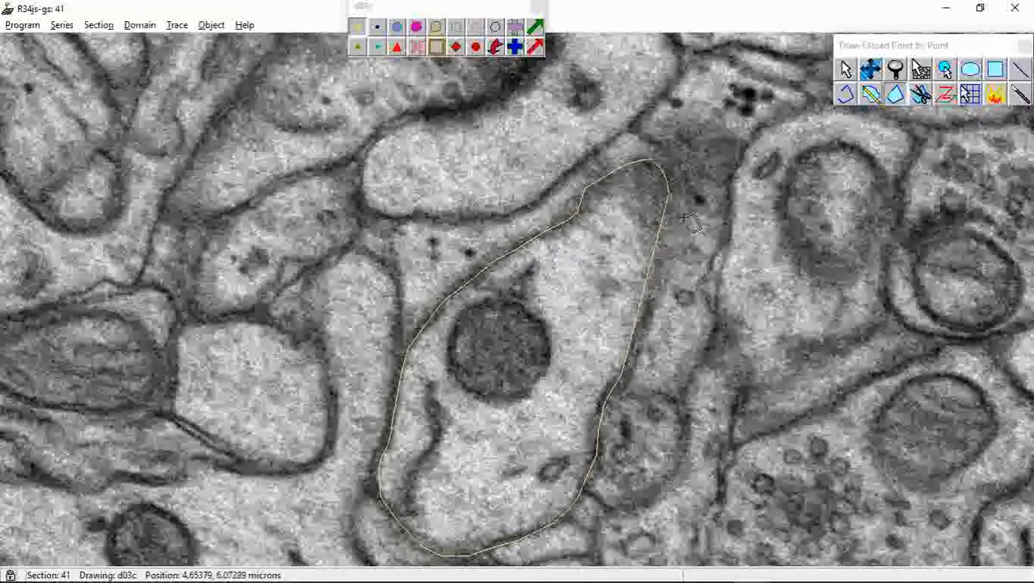
key(BackSpace)
key(BackSpace)
key(BackSpace)
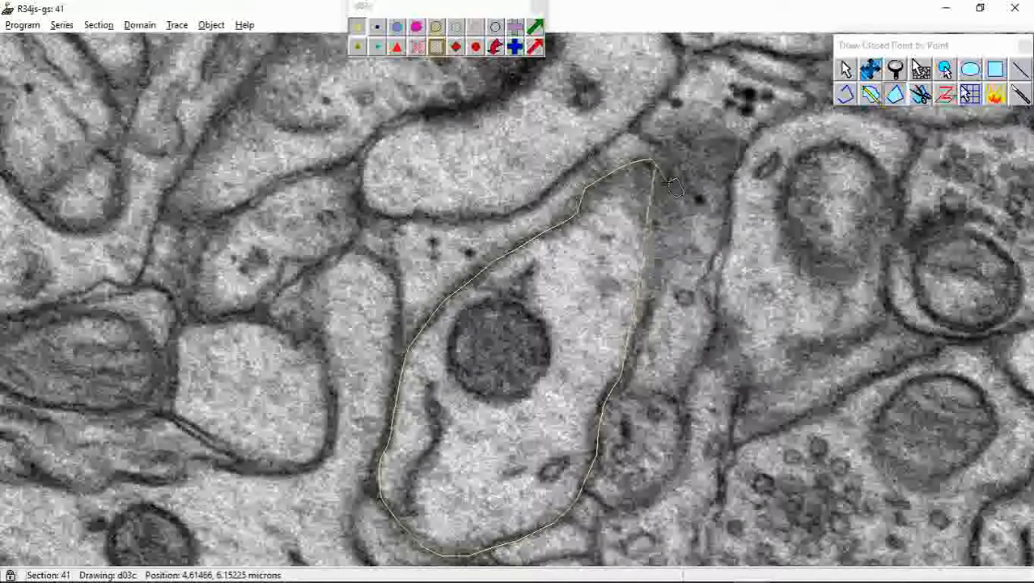
Redraw the right edge of the d03c trace point by point, from the upper tip down the membrane, and close the contour
click(660, 169)
click(666, 181)
click(671, 198)
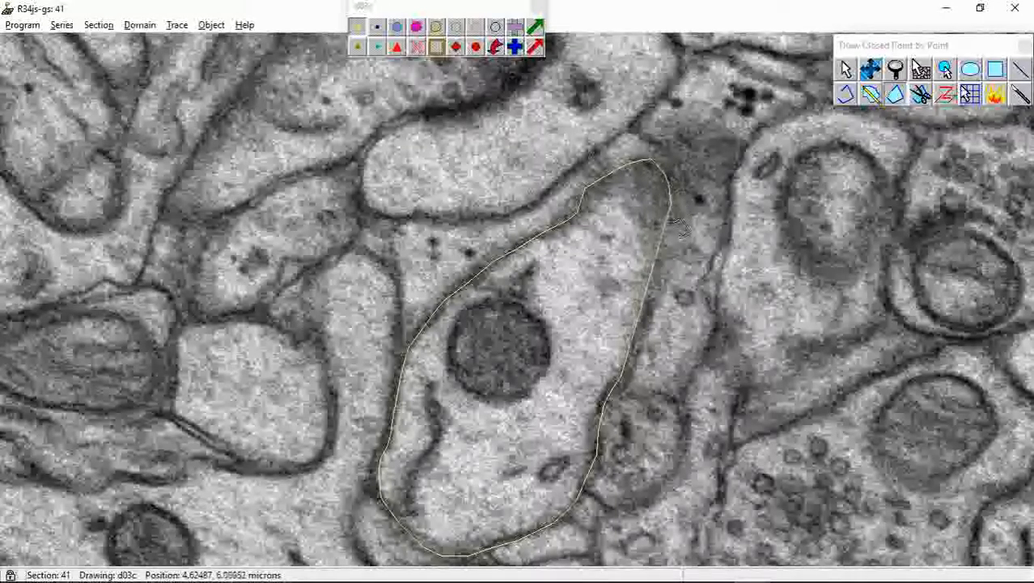
click(671, 230)
click(670, 256)
click(649, 303)
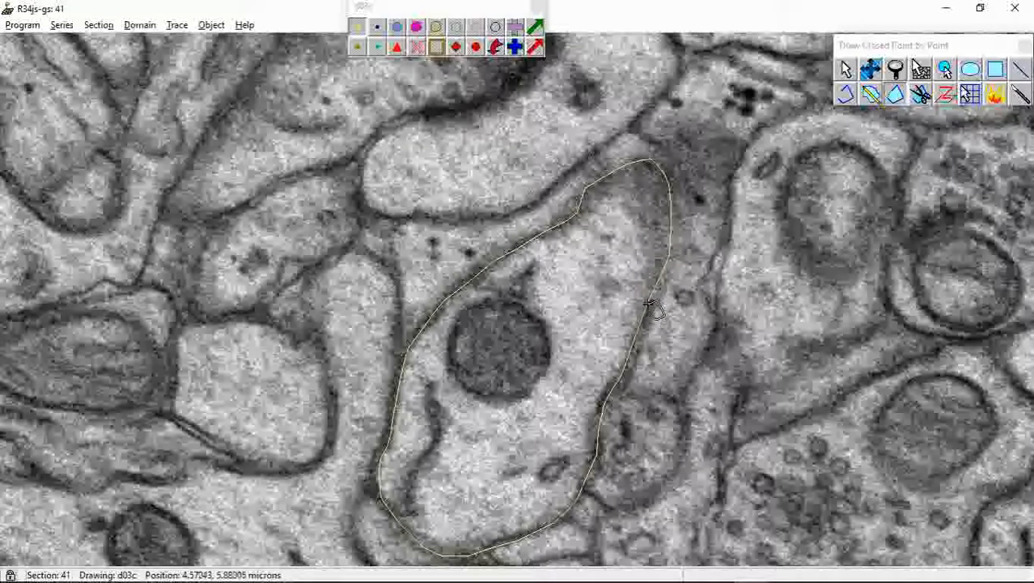
right_click(652, 307)
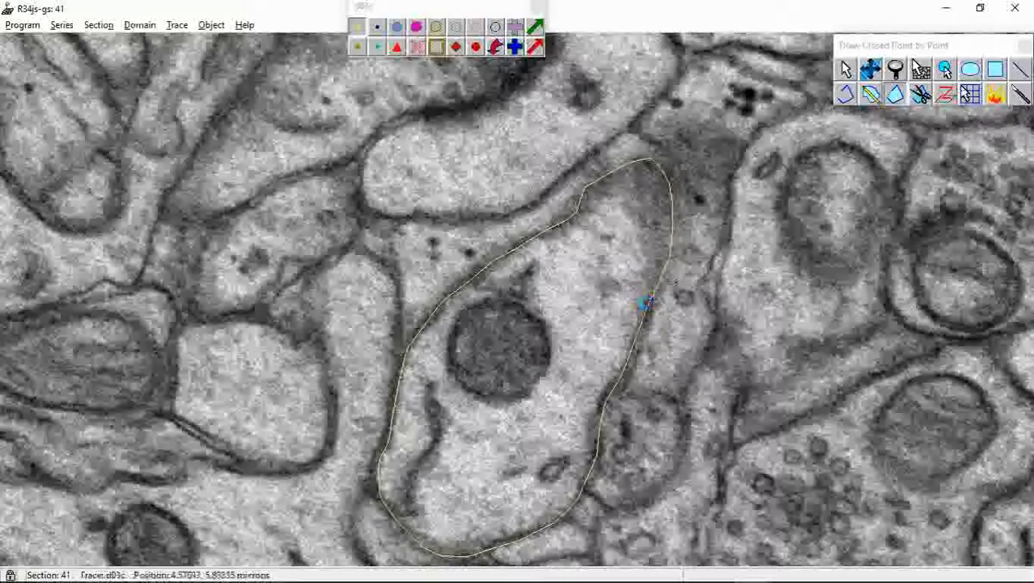
Select the domain image on section 41, step one section forward and back, and toggle the domain selection on and off again
click(870, 71)
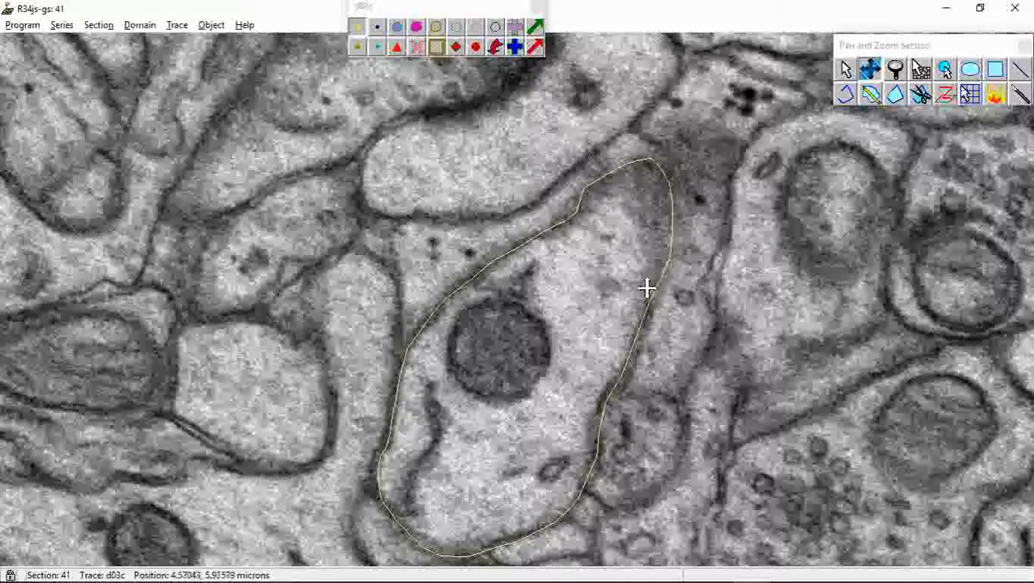
scroll(607, 336, down, 1)
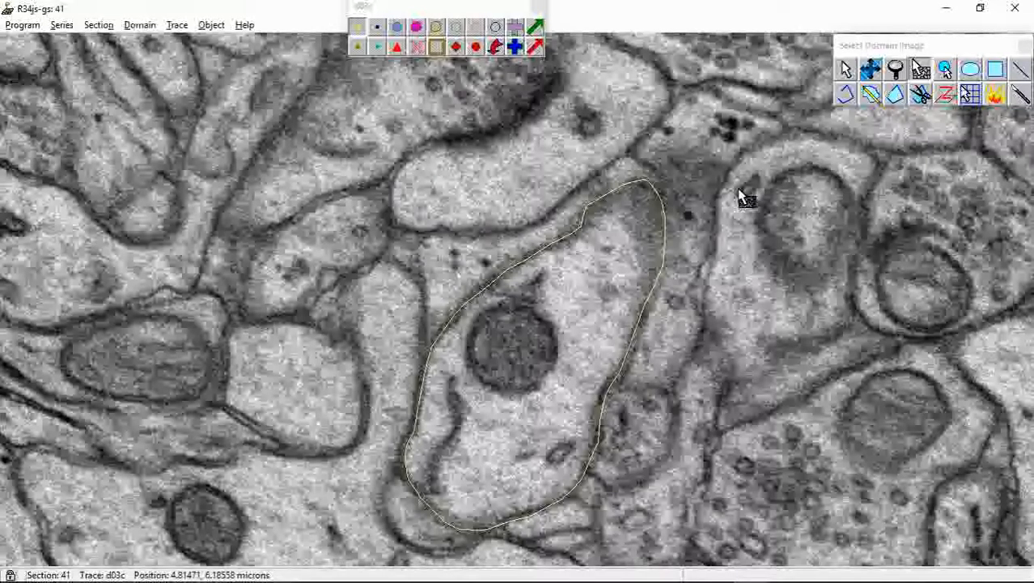
click(739, 189)
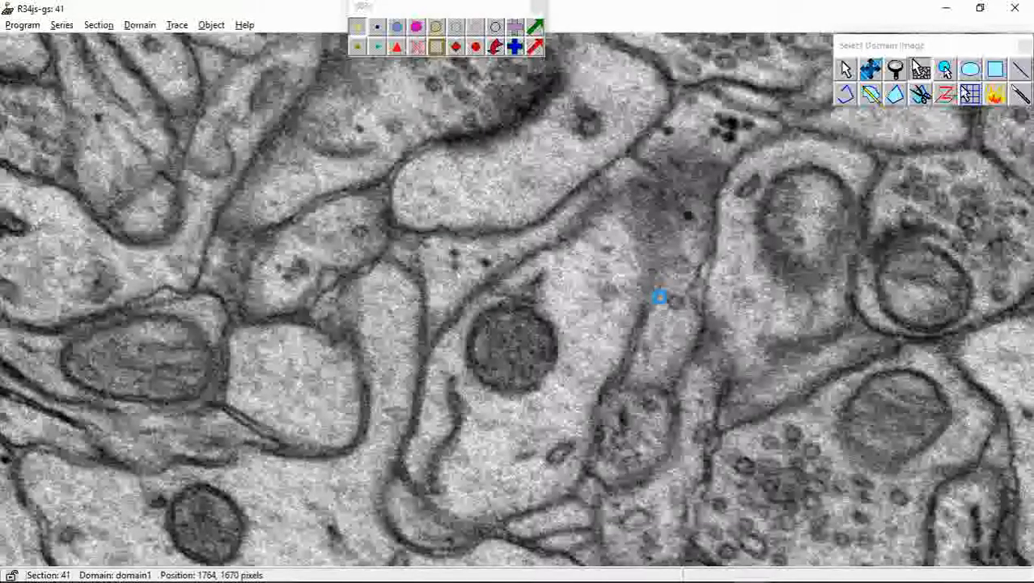
key(Page_Up)
key(Page_Down)
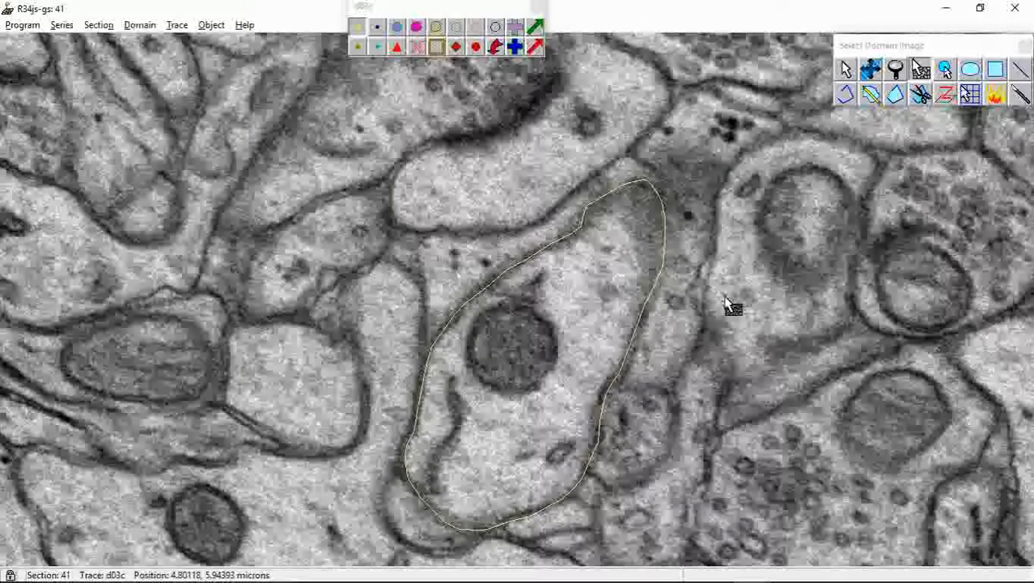
click(671, 274)
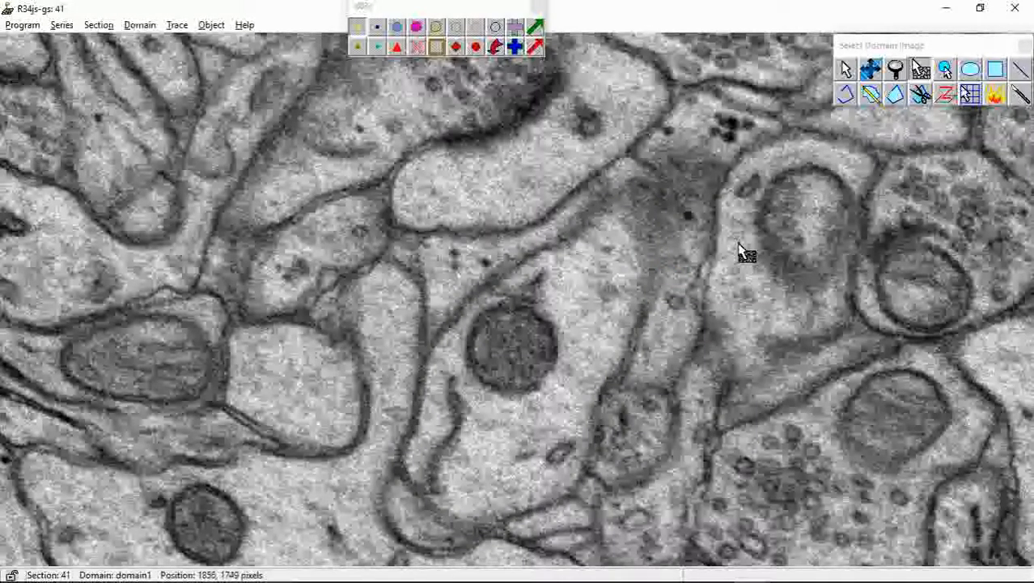
click(689, 284)
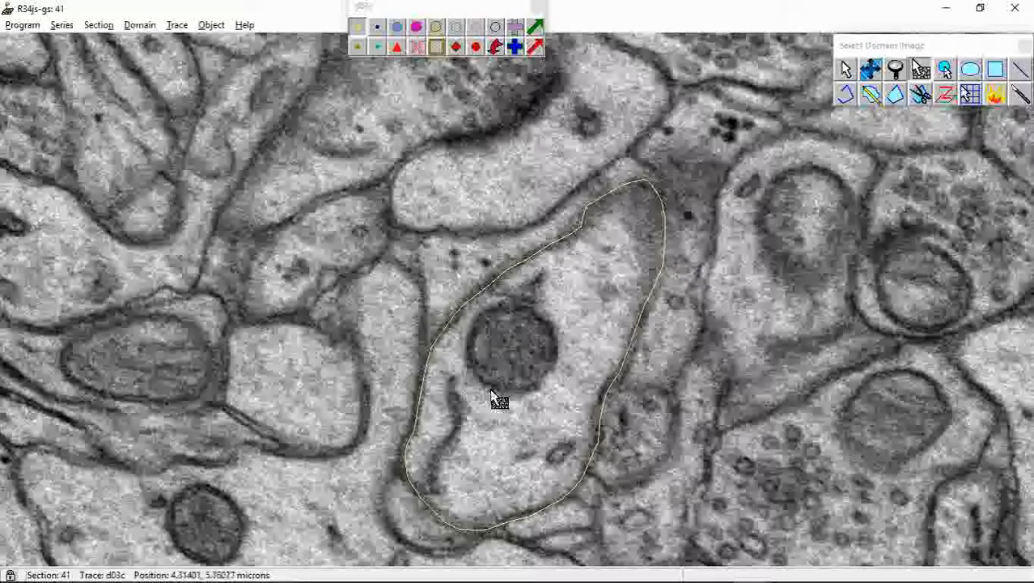
Advance to section 42 and start a closed point-by-point d03c trace along the dendrite's upper and left membrane
click(869, 69)
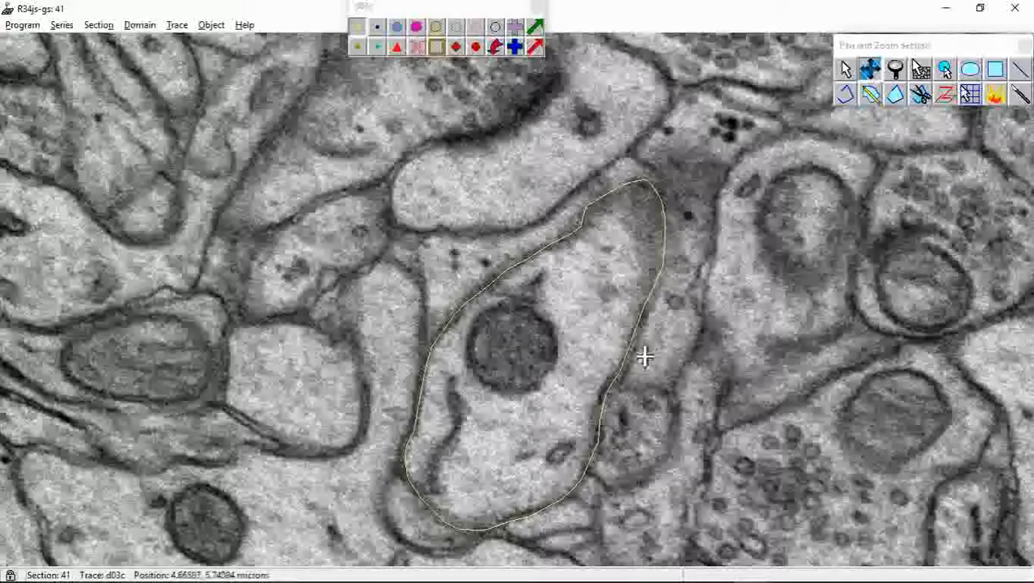
key(Page_Up)
drag(547, 371, 566, 298)
right_drag(535, 328, 547, 344)
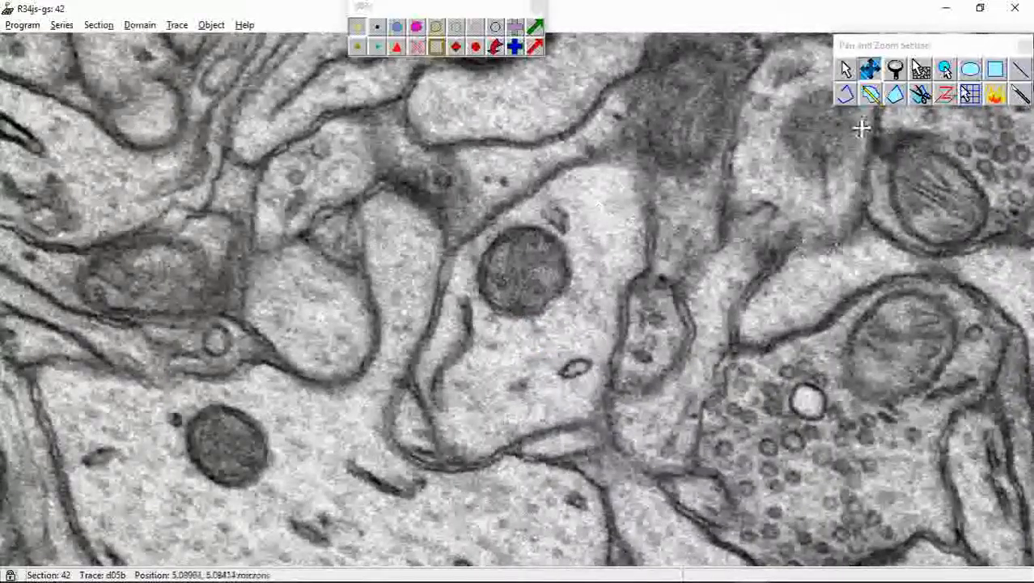
click(896, 95)
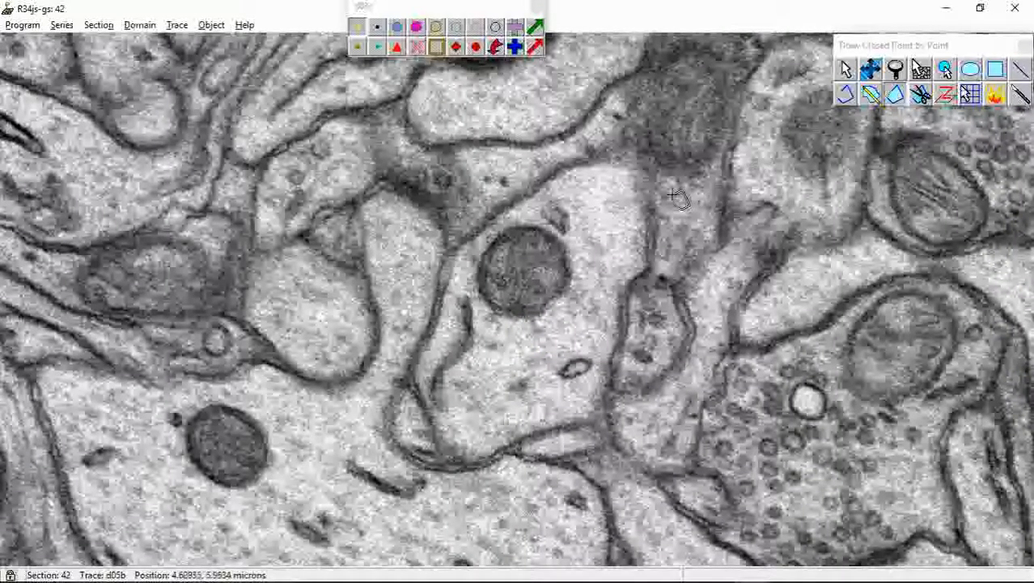
click(654, 205)
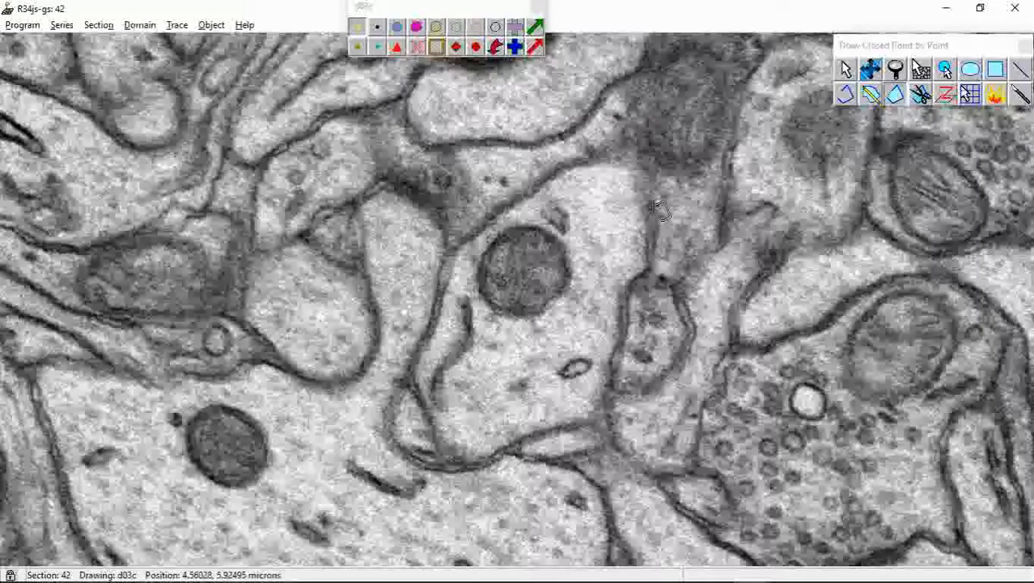
mouse_move(659, 208)
mouse_down()
mouse_move(650, 228)
mouse_move(640, 170)
mouse_move(571, 163)
mouse_move(539, 184)
mouse_move(501, 240)
mouse_move(492, 225)
mouse_move(451, 252)
mouse_up()
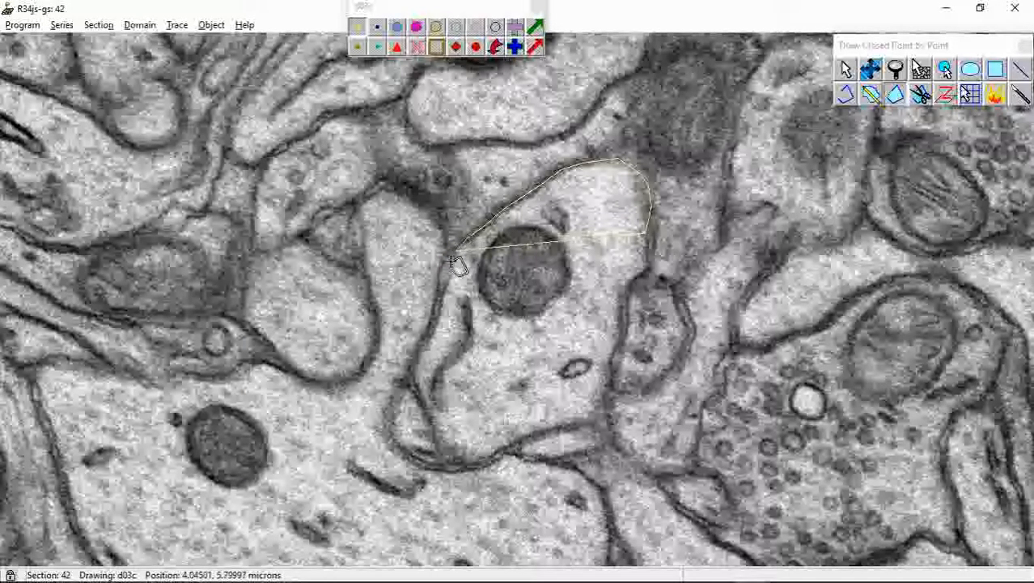
drag(452, 260, 415, 378)
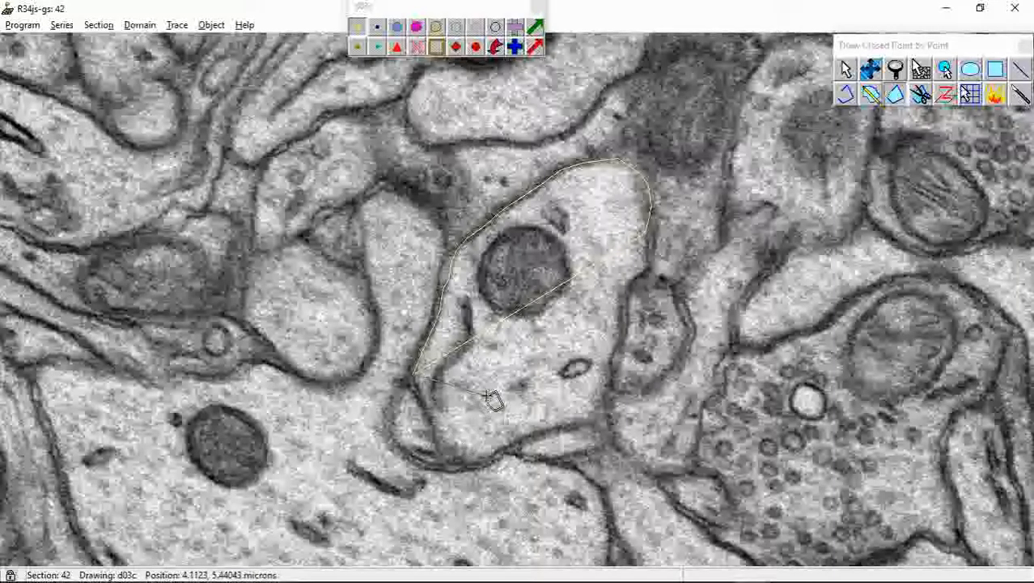
Remove the last few points on the left edge of the d03c trace and compare the membrane with the neighbouring section 41
key(BackSpace)
key(BackSpace)
key(BackSpace)
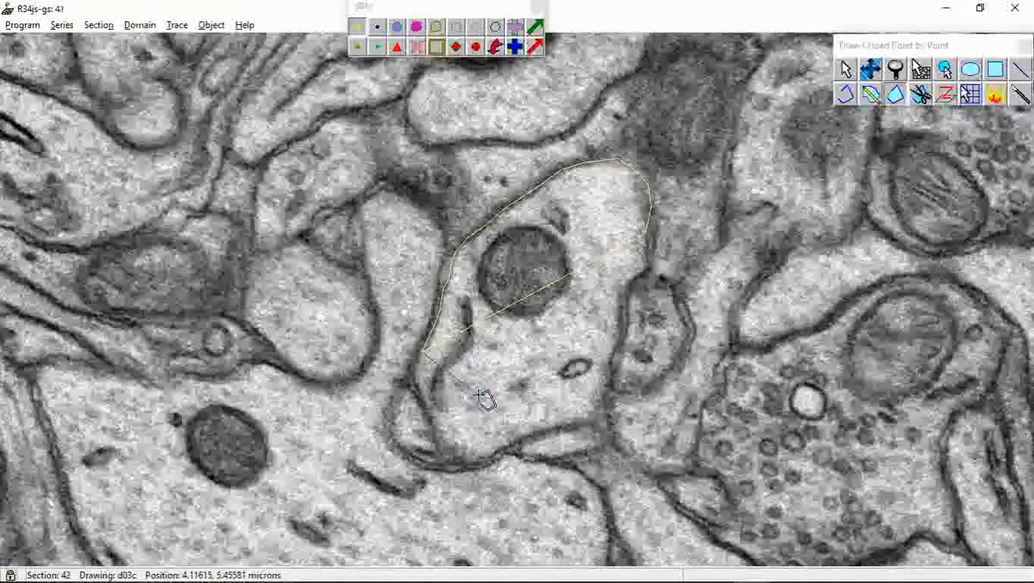
key(Page_Down)
key(Page_Up)
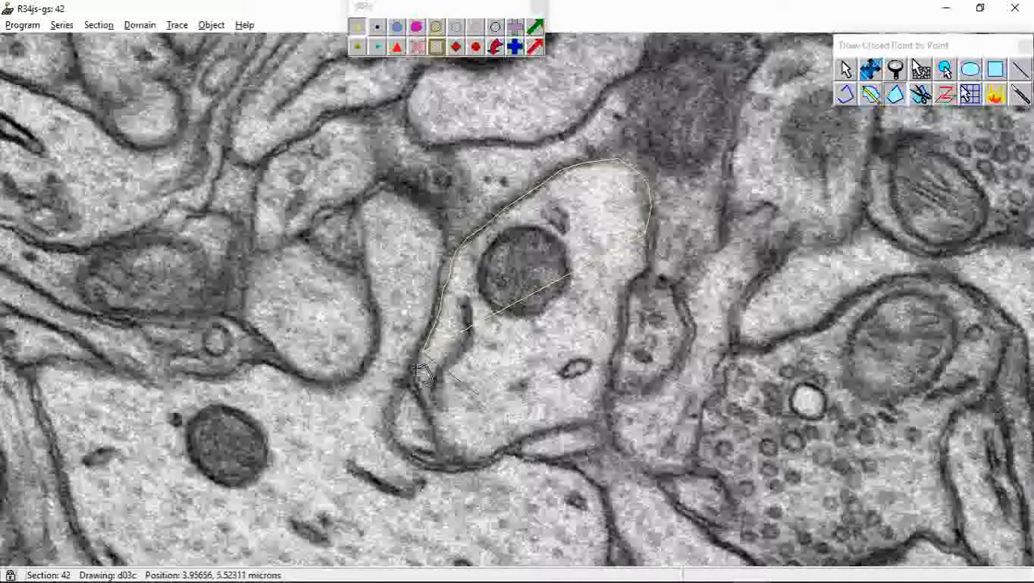
Continue the d03c trace on section 42 down the left membrane, along the base and up the right edge, and close the contour
click(418, 365)
click(416, 379)
click(425, 399)
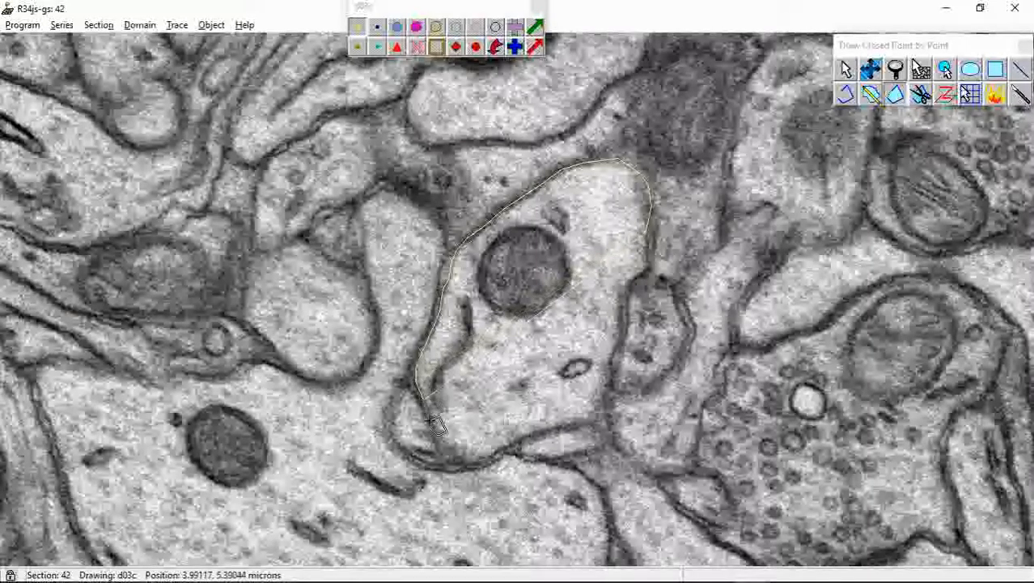
click(436, 428)
click(442, 443)
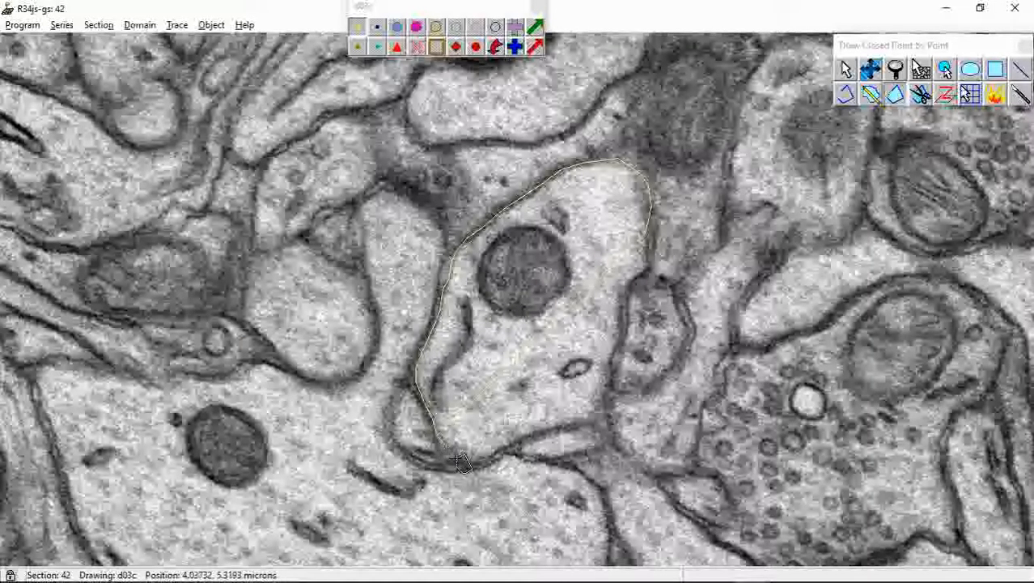
click(457, 459)
click(472, 462)
click(491, 458)
click(514, 445)
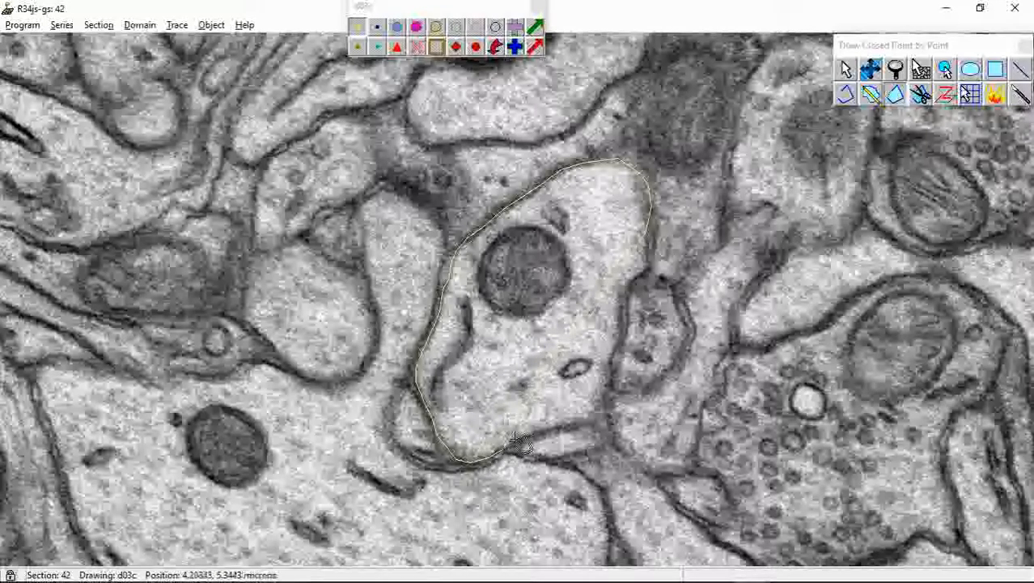
click(552, 431)
click(583, 423)
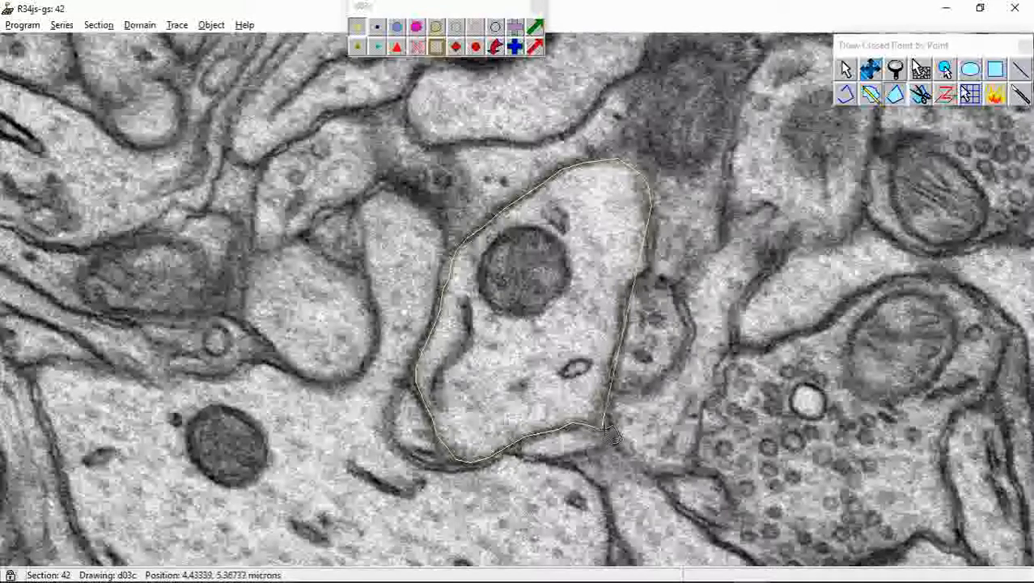
right_click(658, 270)
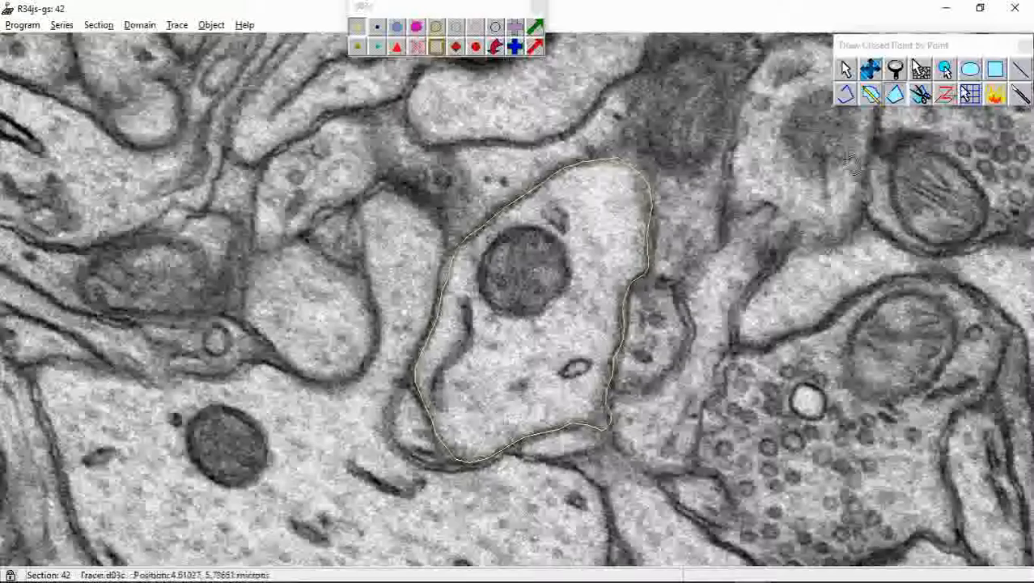
Compare sections 42 and 43 below the traced dendrite to examine how the branch stamped d03cp01 connects to it
click(870, 68)
drag(619, 440, 554, 230)
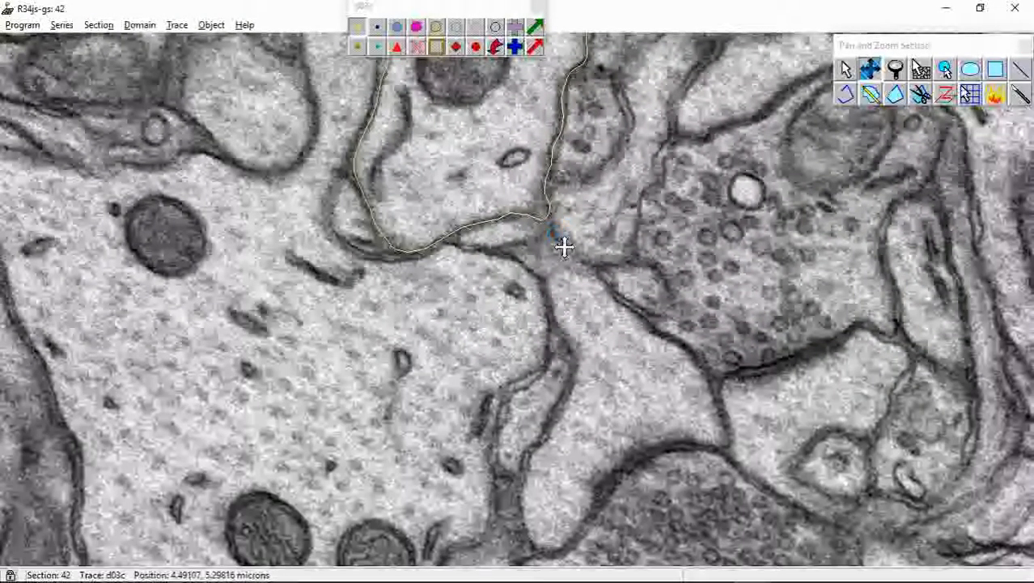
key(Page_Up)
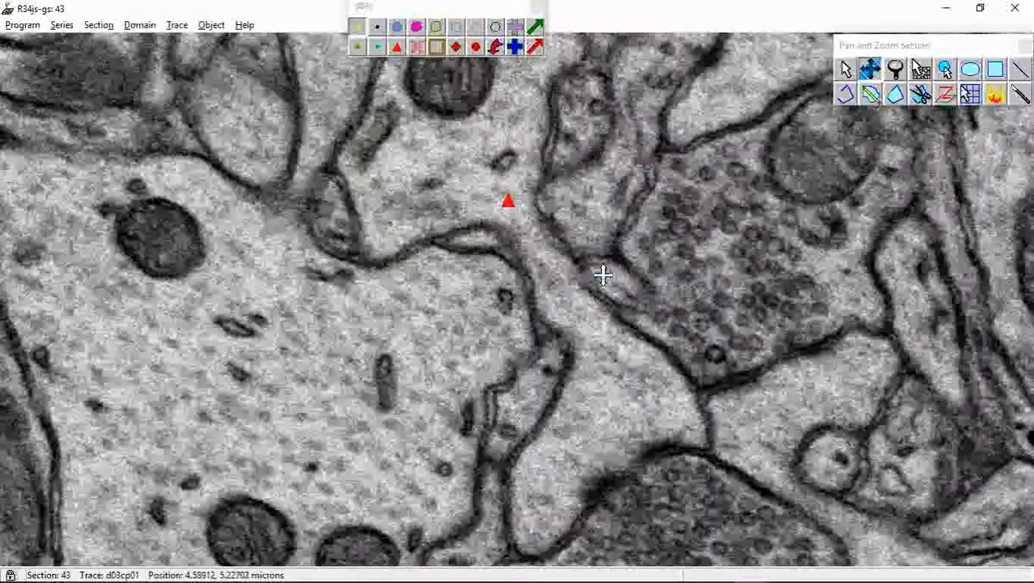
drag(549, 143, 586, 307)
drag(569, 469, 623, 330)
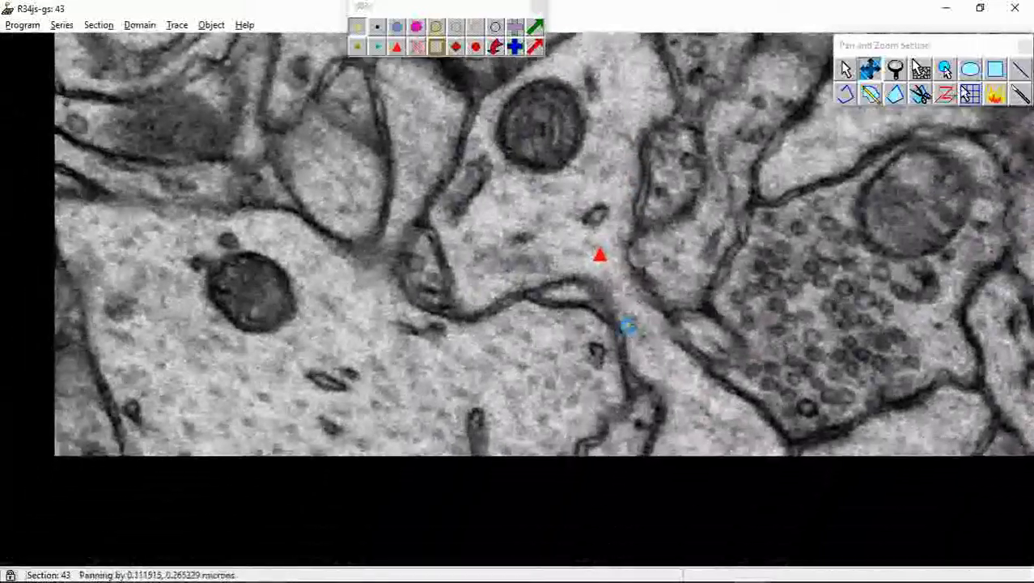
drag(566, 202, 590, 275)
right_drag(589, 275, 602, 257)
drag(603, 263, 603, 277)
click(896, 102)
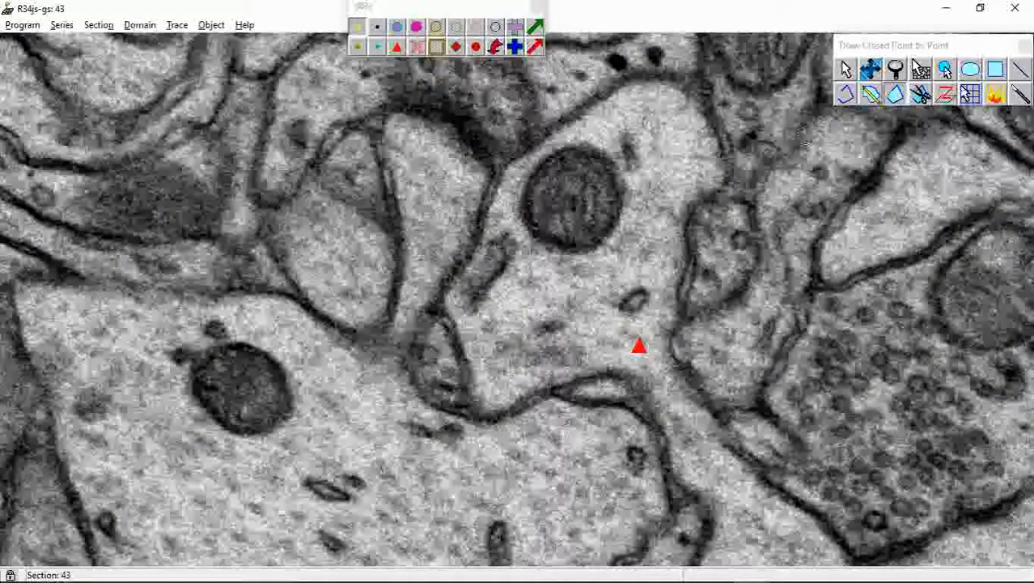
click(870, 72)
right_drag(596, 200, 602, 320)
drag(598, 221, 586, 139)
key(Page_Down)
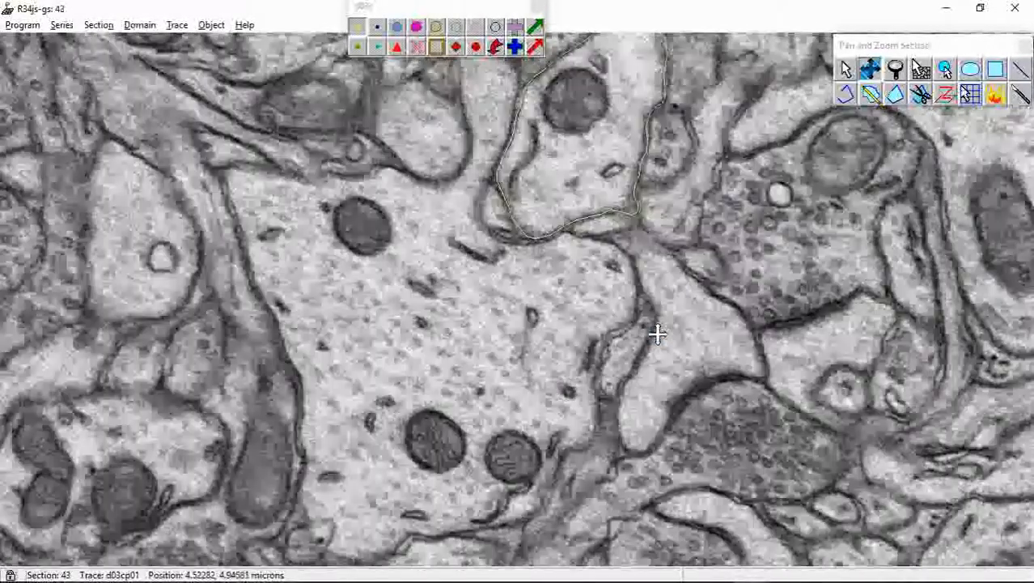
right_drag(695, 329, 703, 304)
drag(709, 341, 688, 247)
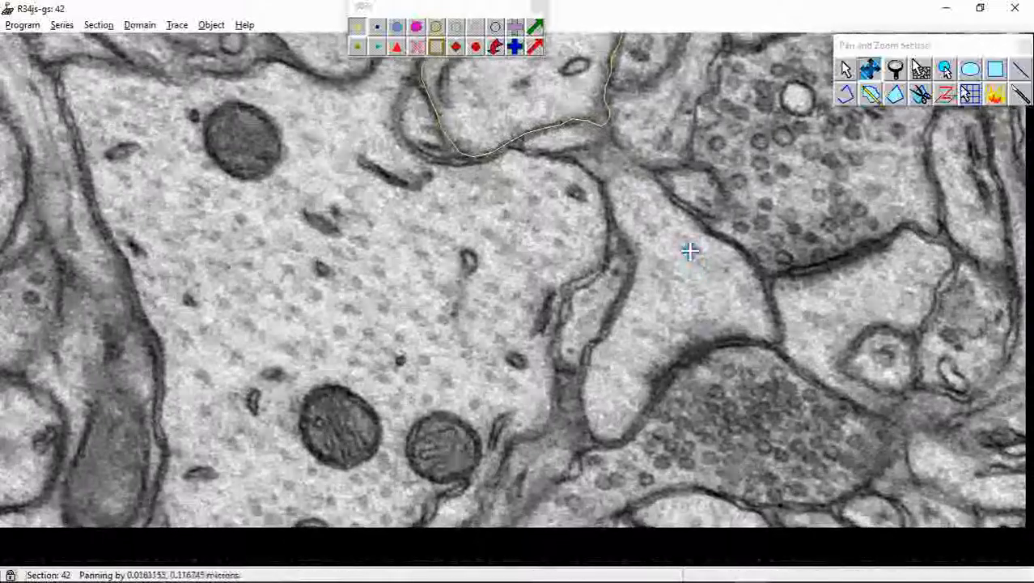
Outline the separate branch profile below the dendrite on section 42 with a second closed point-by-point d03c trace
click(895, 94)
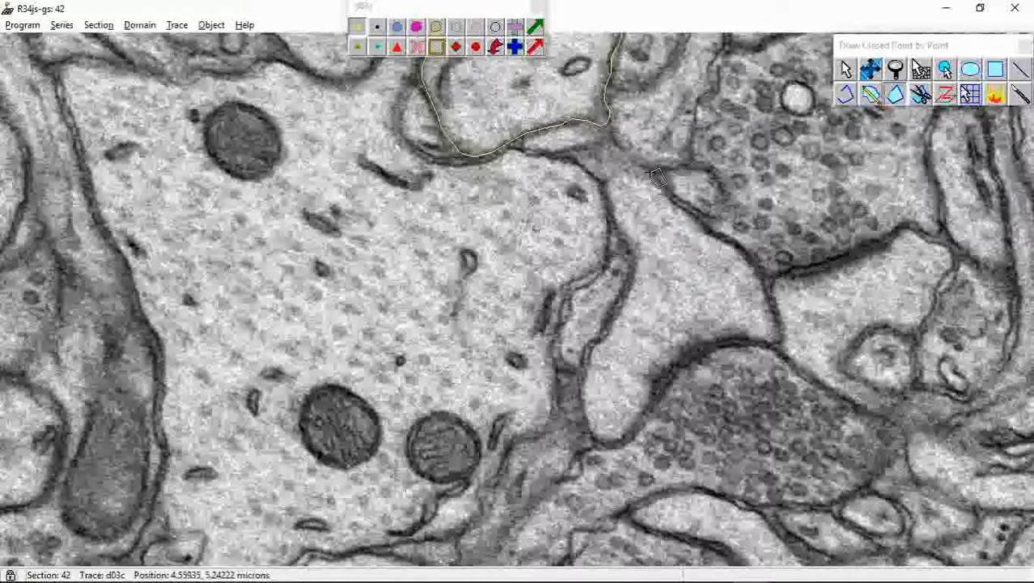
click(621, 169)
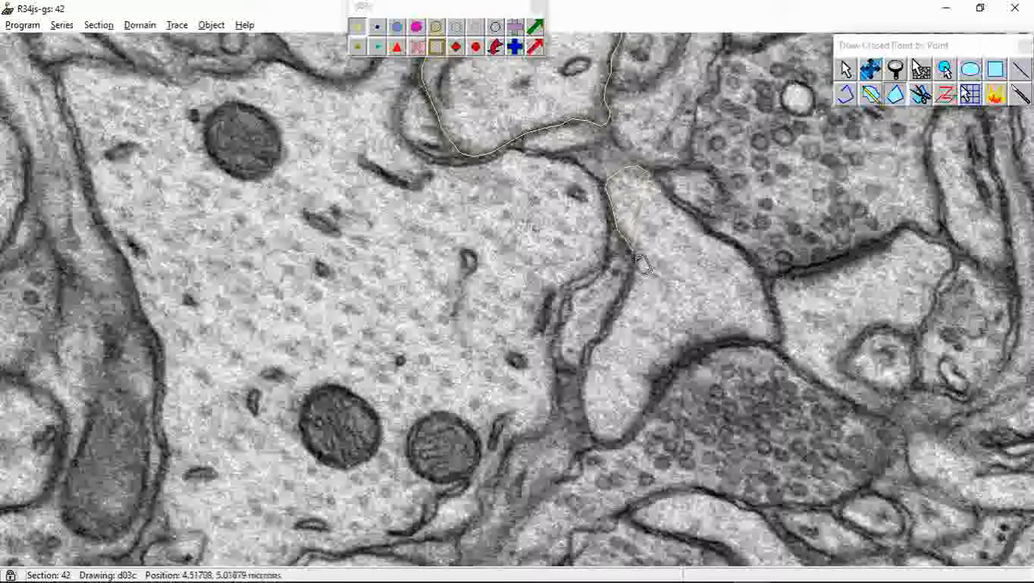
mouse_move(643, 266)
mouse_down()
mouse_move(631, 314)
mouse_move(589, 364)
mouse_move(584, 425)
mouse_move(613, 450)
mouse_move(642, 431)
mouse_move(648, 403)
mouse_up()
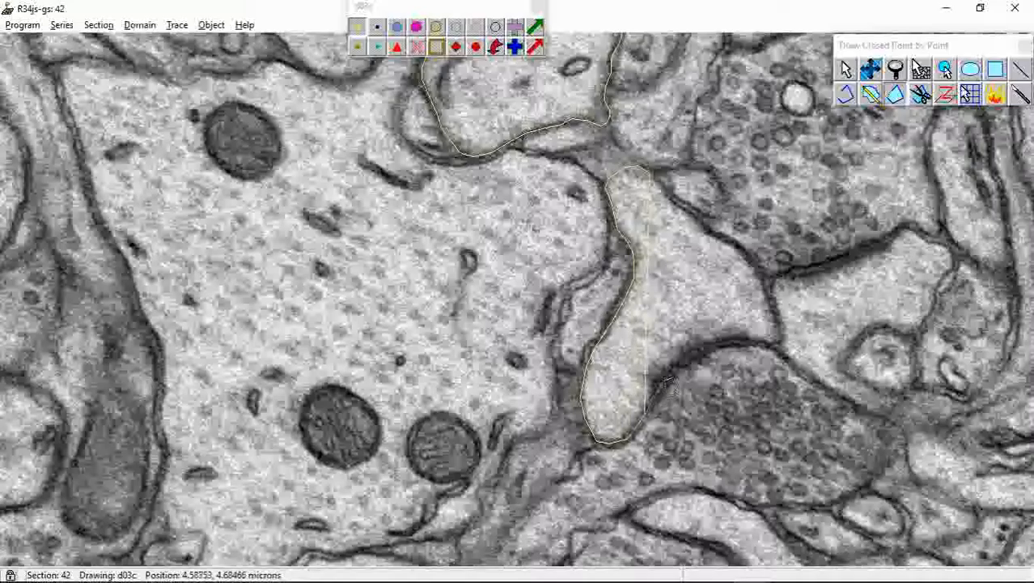
mouse_move(689, 368)
mouse_down()
mouse_move(725, 346)
mouse_move(785, 350)
mouse_move(771, 280)
mouse_move(702, 217)
mouse_up()
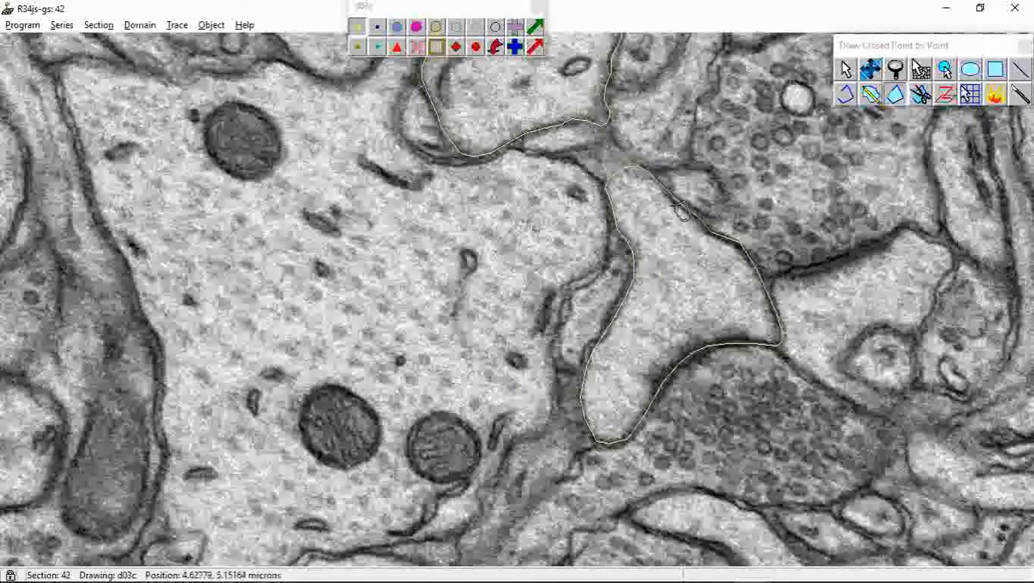
drag(682, 207, 679, 210)
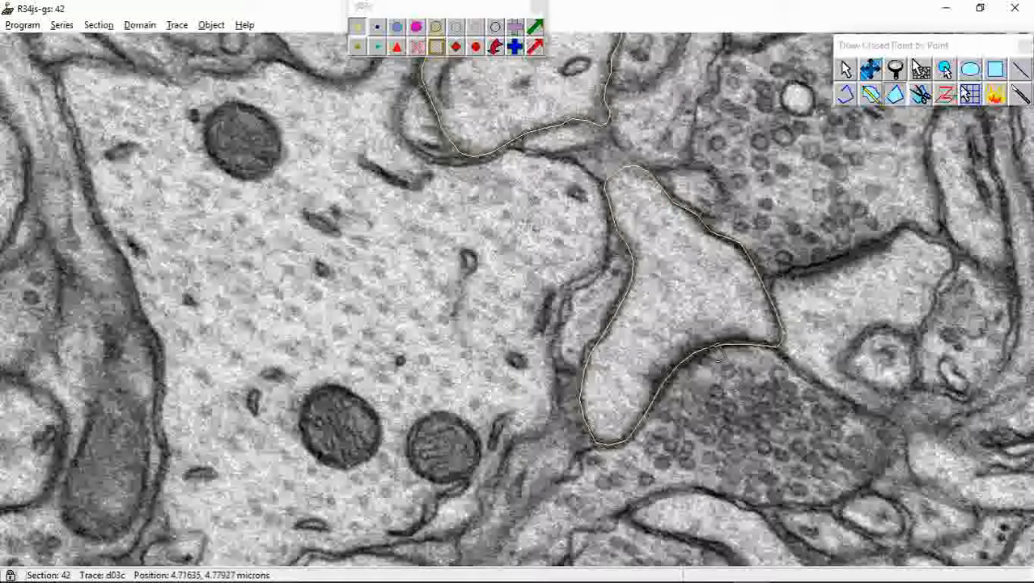
Advance to section 43 and start a closed d03c trace from the upper tip down the left membrane and around the connected branch head
click(868, 66)
right_drag(602, 338, 607, 246)
drag(607, 246, 646, 422)
mouse_move(646, 422)
right_down()
mouse_move(701, 510)
mouse_move(697, 433)
right_up()
drag(697, 433, 699, 414)
key(Page_Up)
right_drag(660, 327, 667, 372)
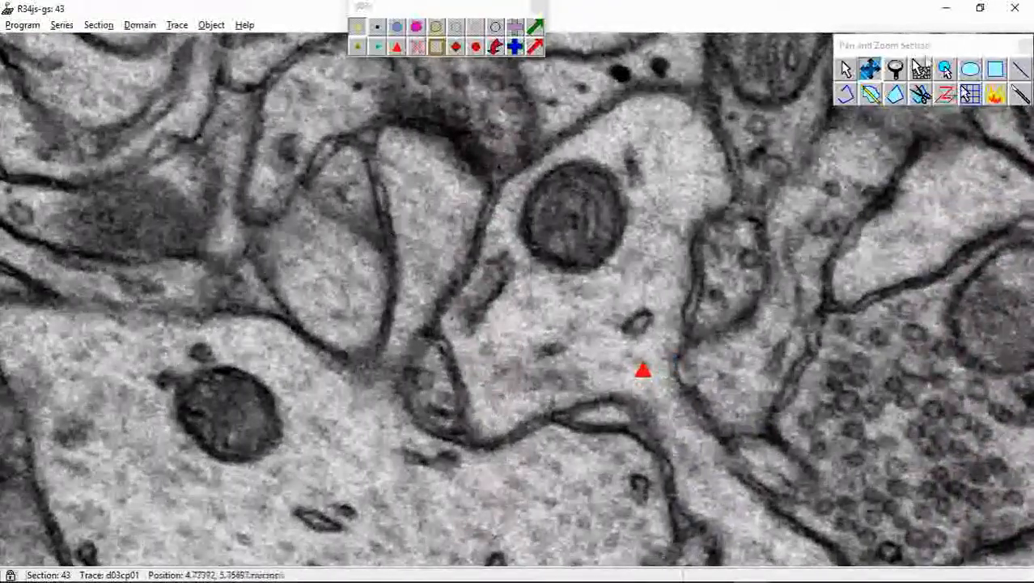
click(895, 95)
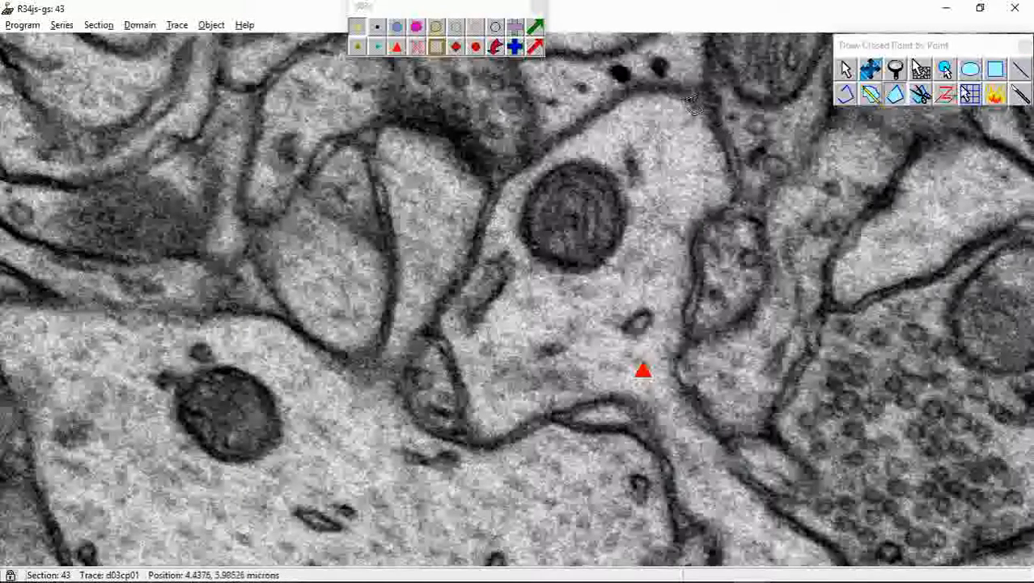
drag(692, 103, 624, 109)
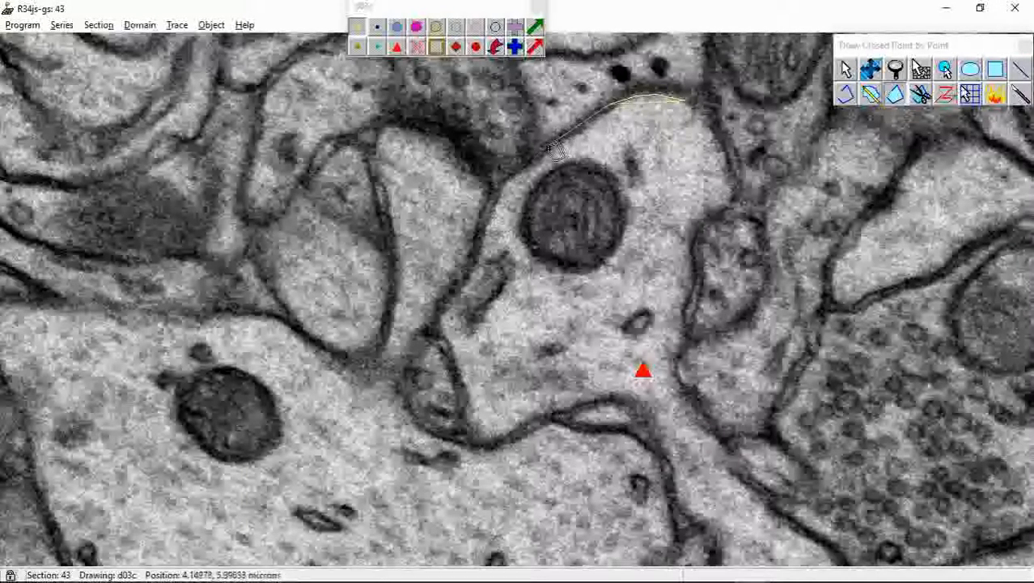
mouse_move(552, 150)
mouse_down()
mouse_move(494, 202)
mouse_move(470, 291)
mouse_move(441, 338)
mouse_move(471, 384)
mouse_move(468, 437)
mouse_move(496, 443)
mouse_move(631, 398)
mouse_move(702, 527)
mouse_move(805, 571)
mouse_up()
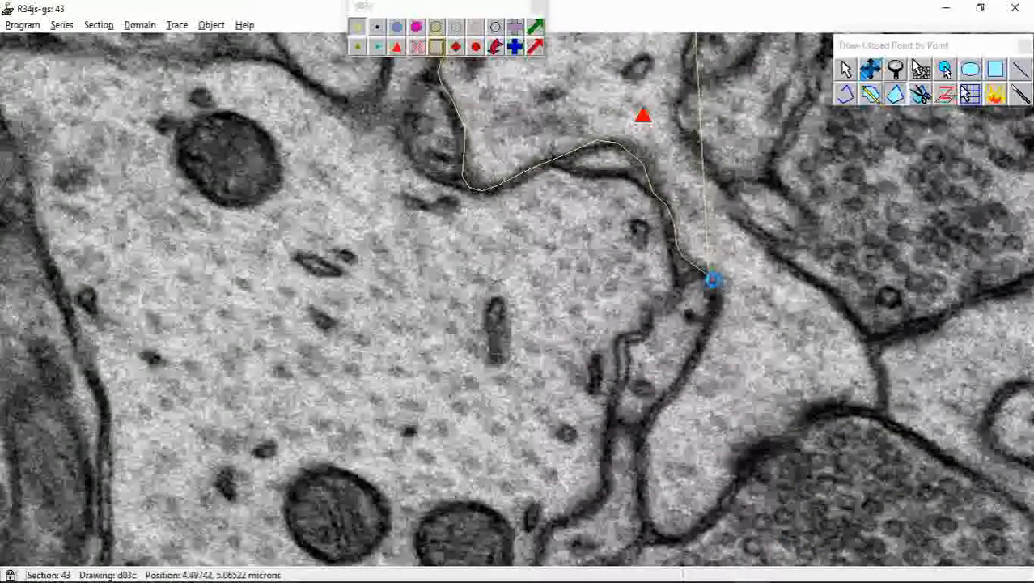
mouse_move(713, 280)
mouse_down()
mouse_move(718, 332)
mouse_move(645, 449)
mouse_up()
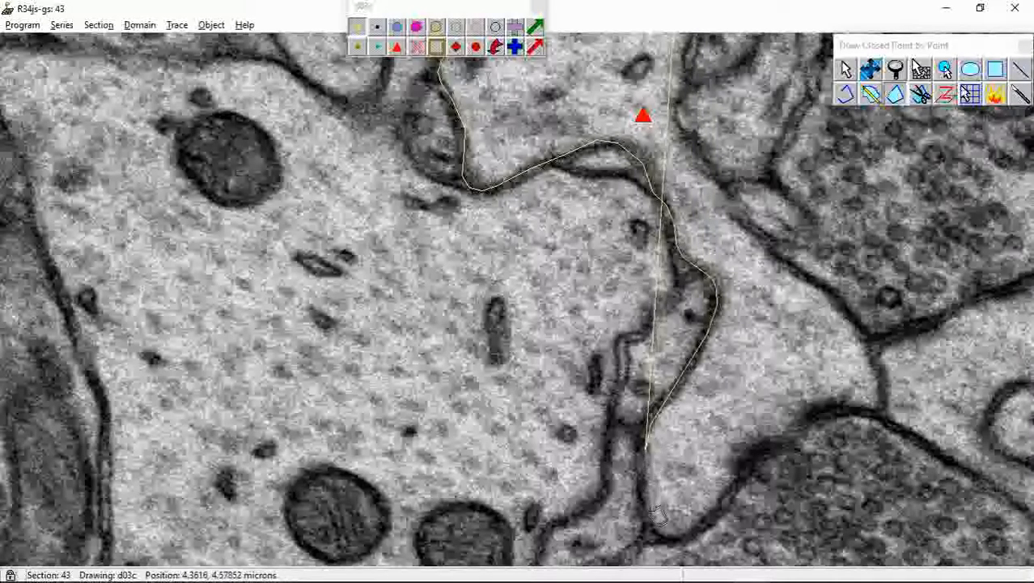
mouse_move(657, 514)
mouse_down()
mouse_move(668, 534)
mouse_move(712, 526)
mouse_move(769, 447)
mouse_move(834, 411)
mouse_move(893, 403)
mouse_move(853, 312)
mouse_move(738, 206)
mouse_up()
Finish the d03c trace on section 43 up the dendrite's right membrane to the upper tip, close it, and advance to section 44
mouse_move(689, 39)
mouse_down()
mouse_move(679, 243)
mouse_move(695, 185)
mouse_up()
click(696, 145)
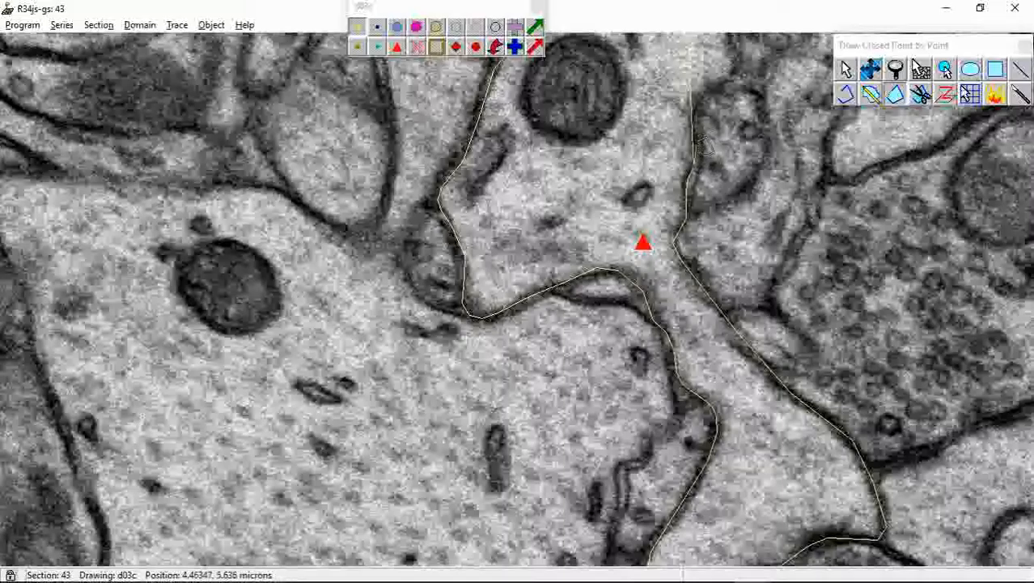
click(696, 122)
click(712, 89)
click(731, 79)
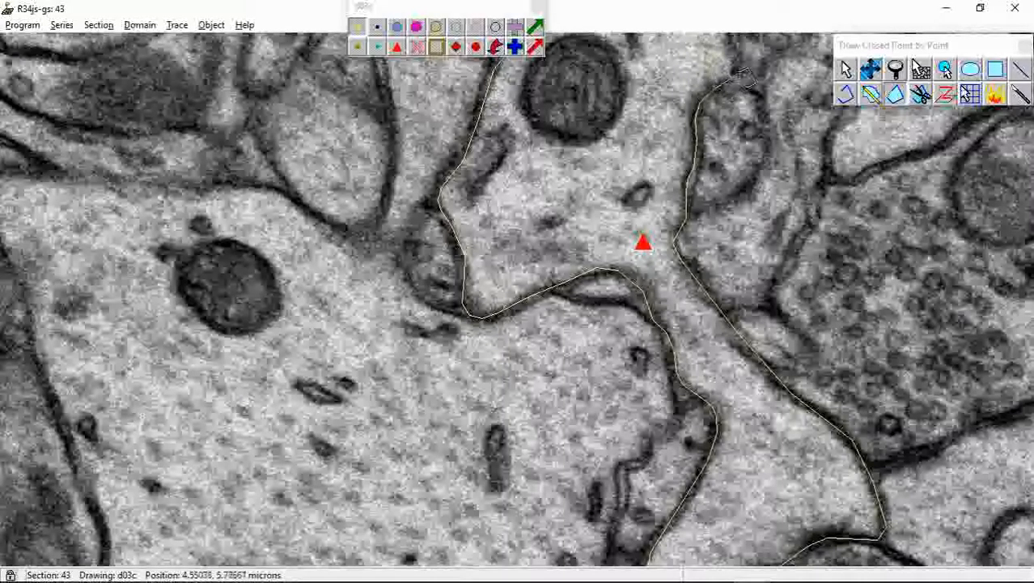
mouse_move(767, 37)
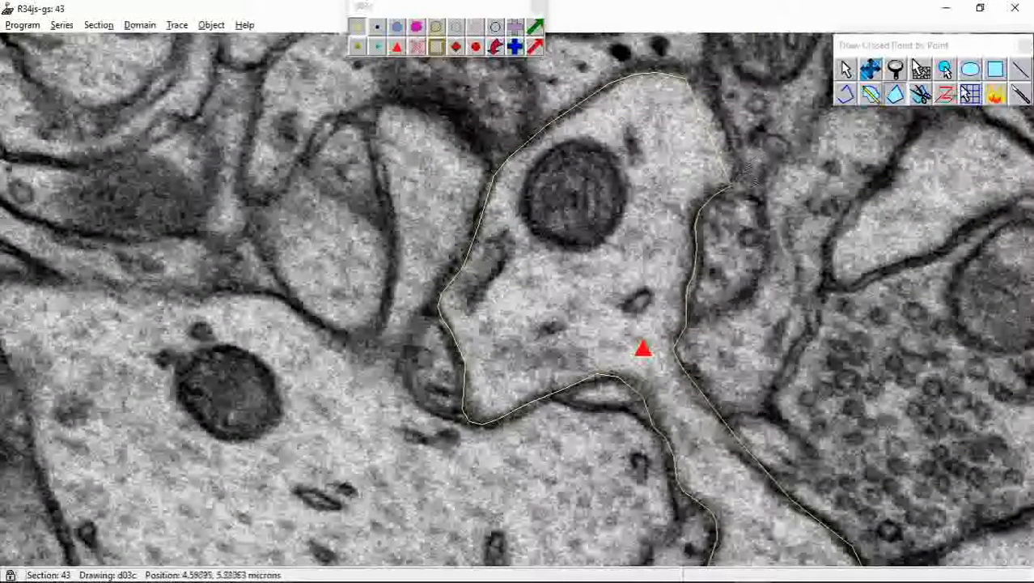
click(738, 174)
click(737, 149)
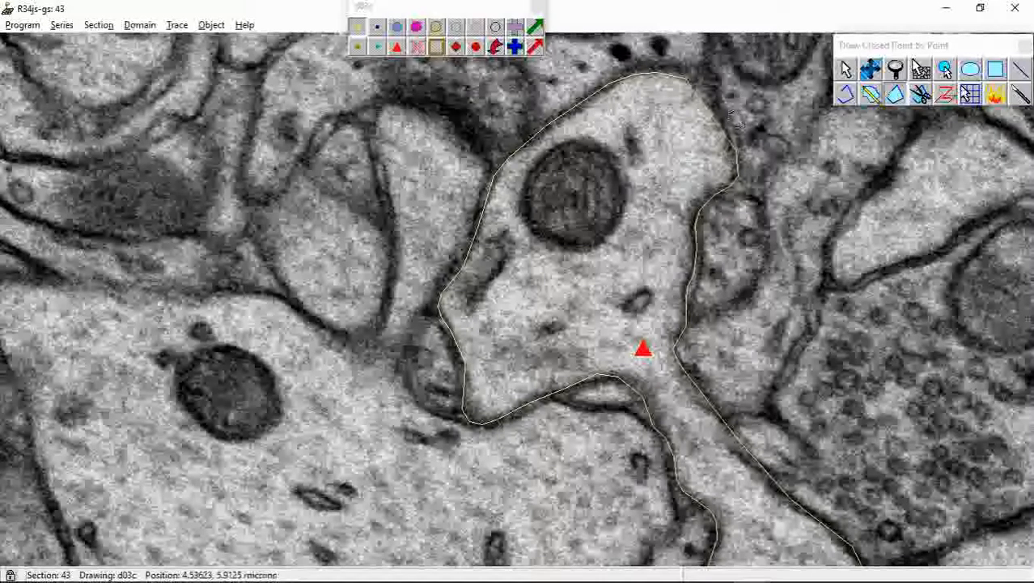
click(725, 110)
click(708, 85)
right_click(708, 85)
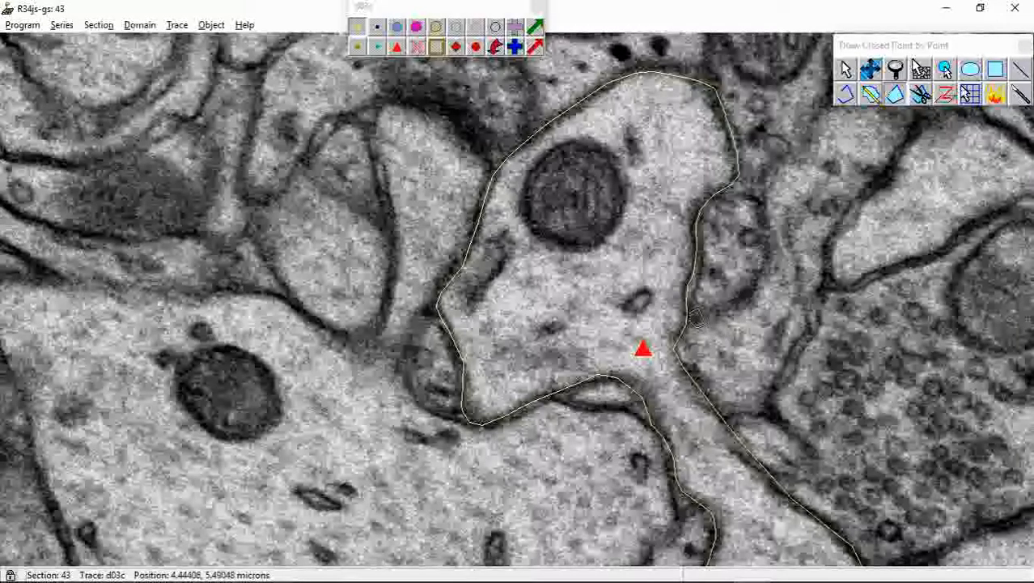
key(Page_Up)
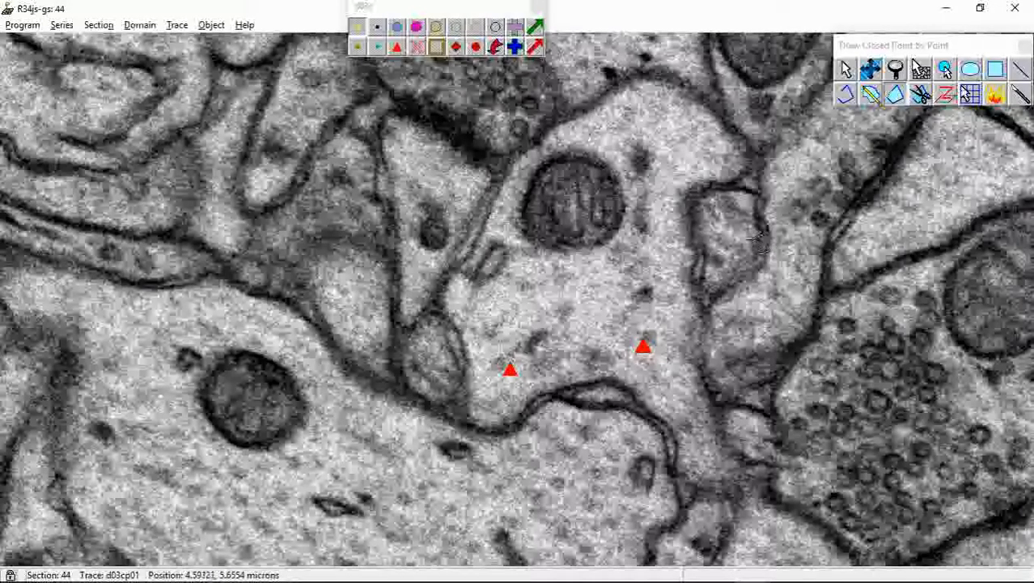
Compare the traced dendrite d03c across sections 44 to 41 to examine how its outline and branch connection change
key(Page_Down)
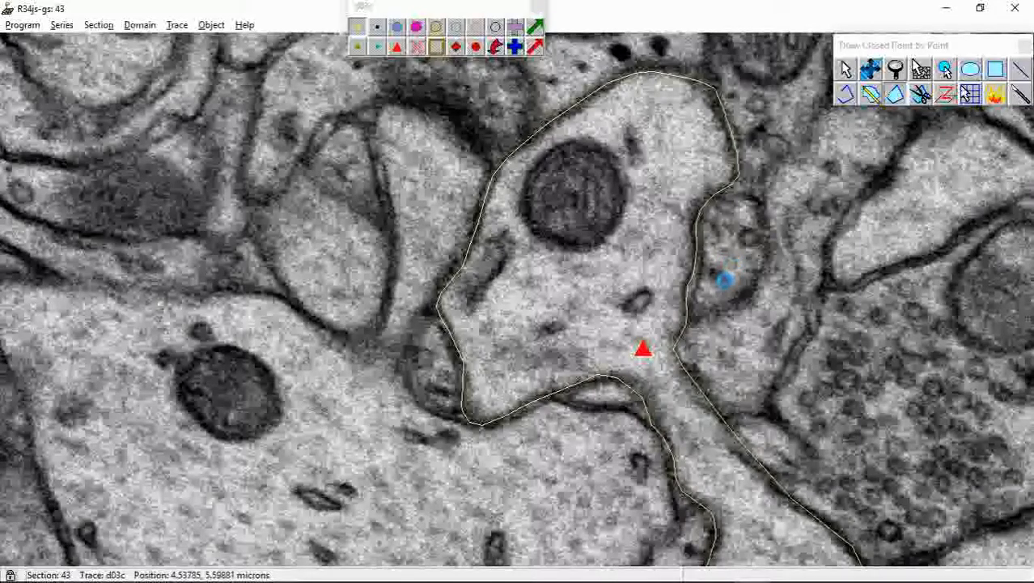
key(Page_Down)
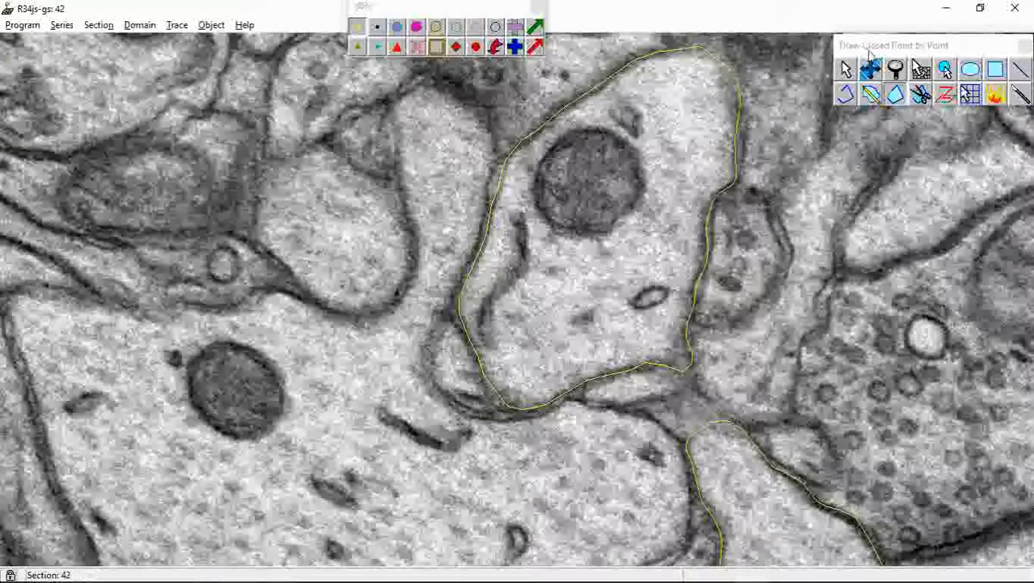
click(870, 69)
drag(725, 279, 702, 500)
right_drag(751, 299, 760, 271)
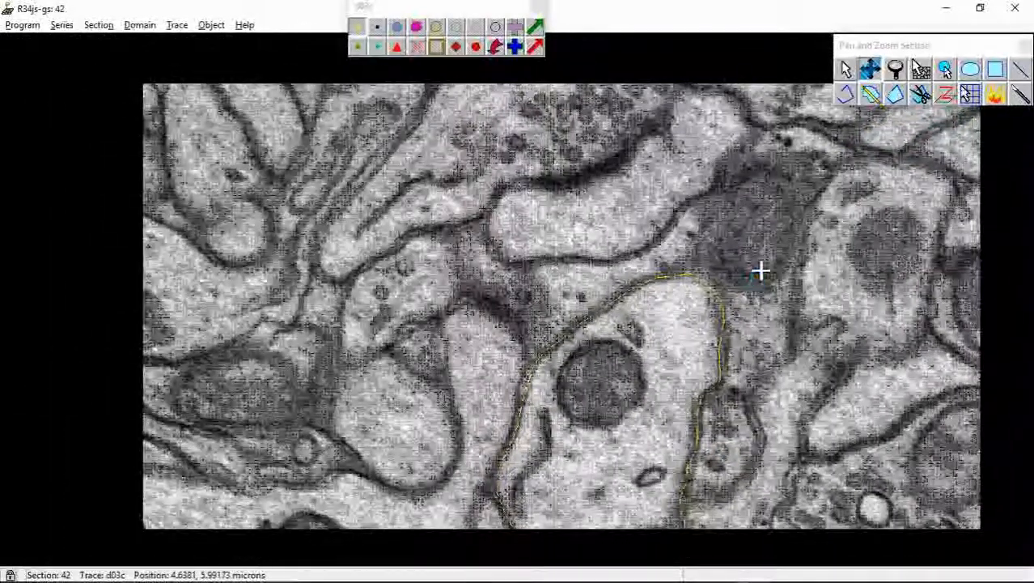
drag(735, 450, 739, 392)
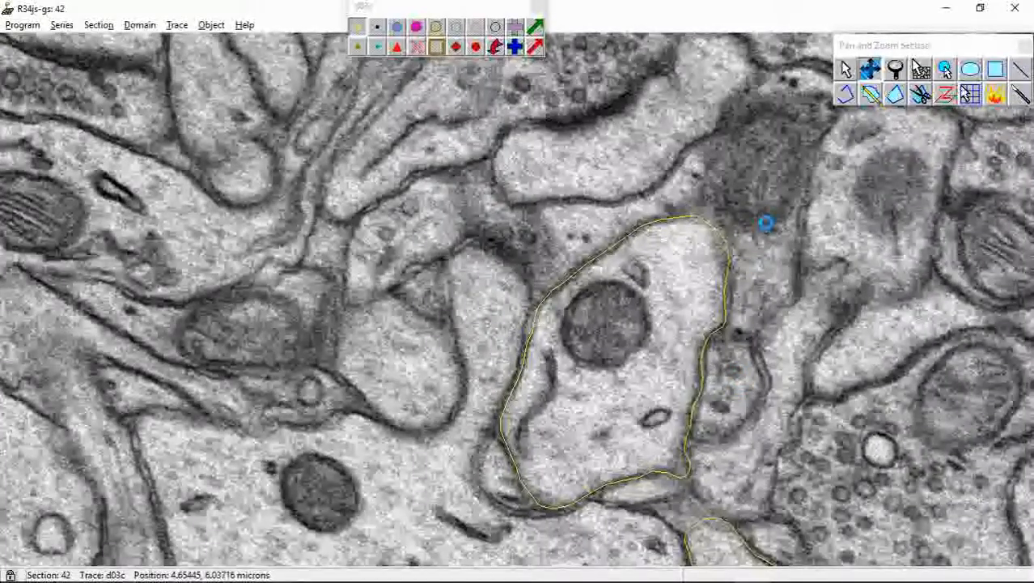
key(Page_Down)
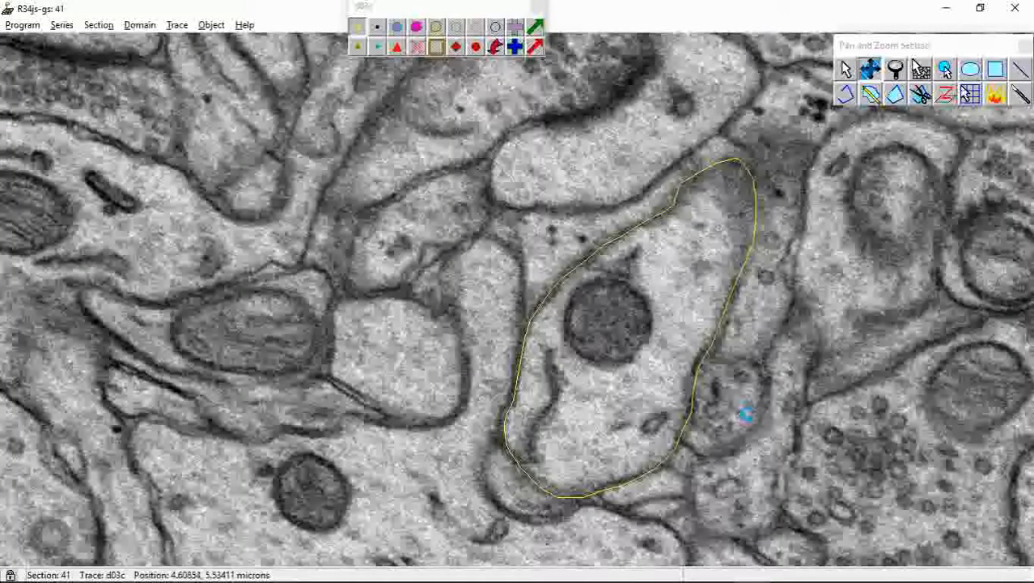
key(Page_Up)
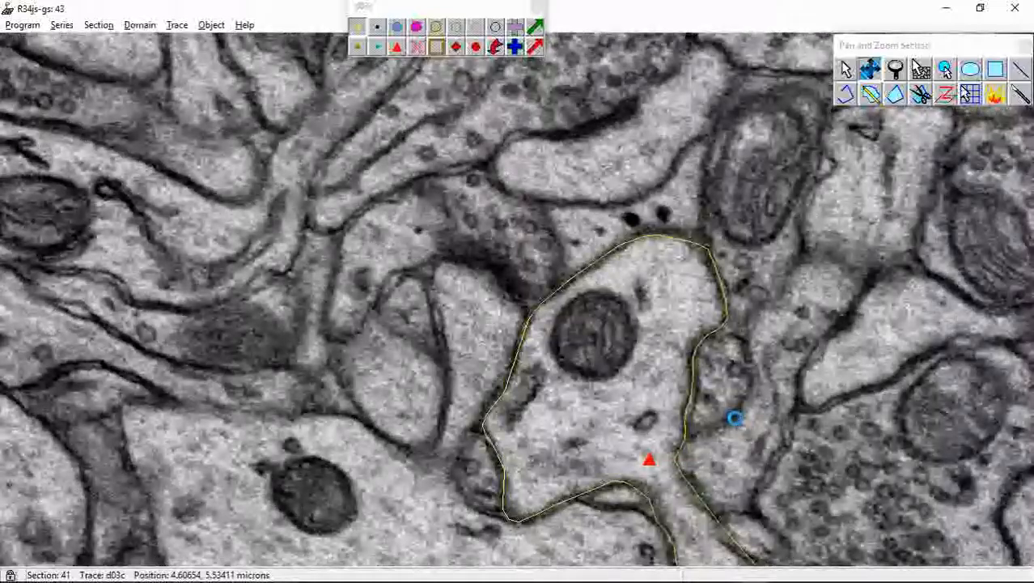
key(Page_Up)
Compare section 44 with the previous section's d03c outline to examine where the dendrite joins its lower branch
drag(660, 432, 641, 311)
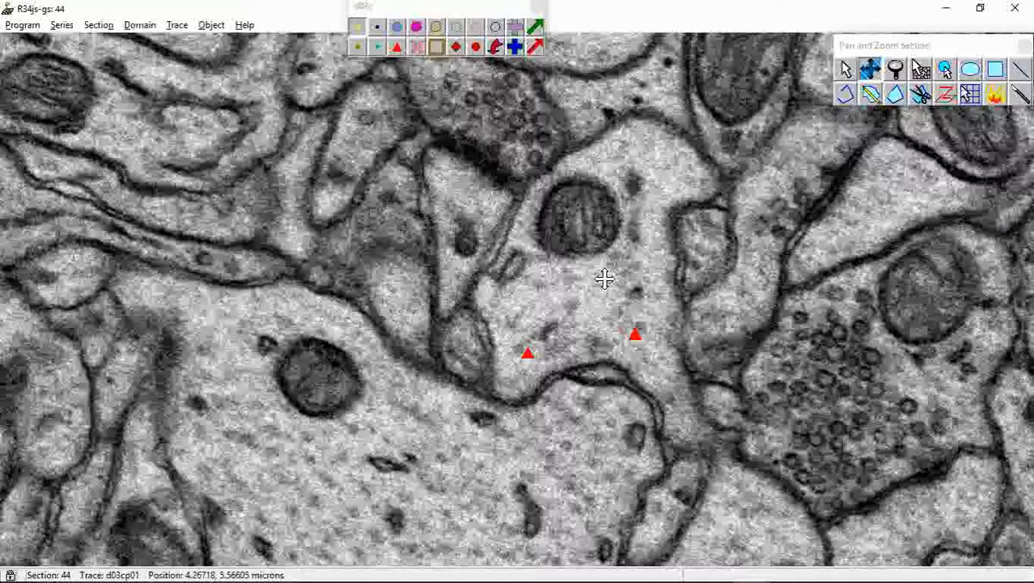
key(Page_Up)
key(Page_Down)
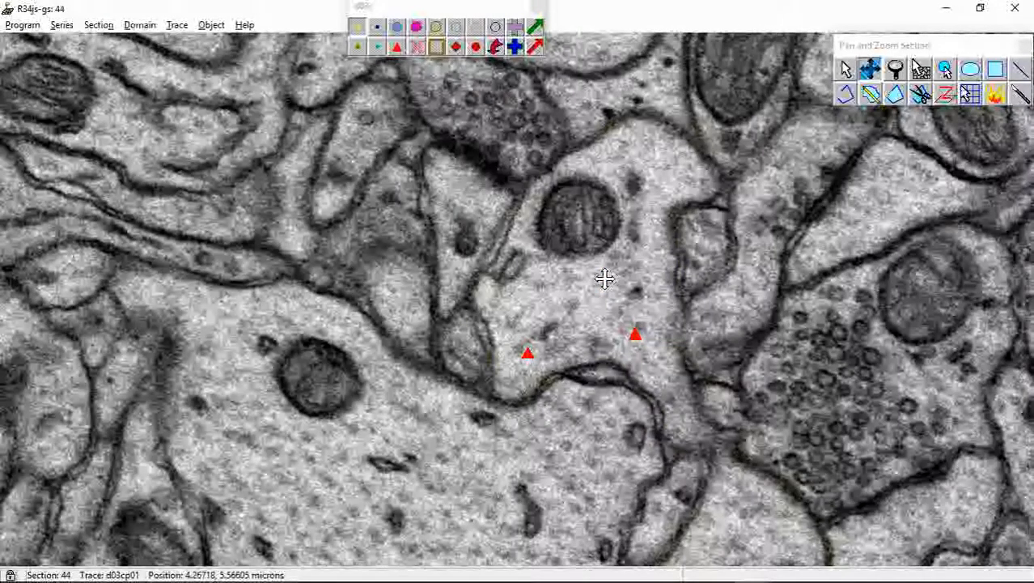
right_drag(605, 280, 605, 261)
key(space)
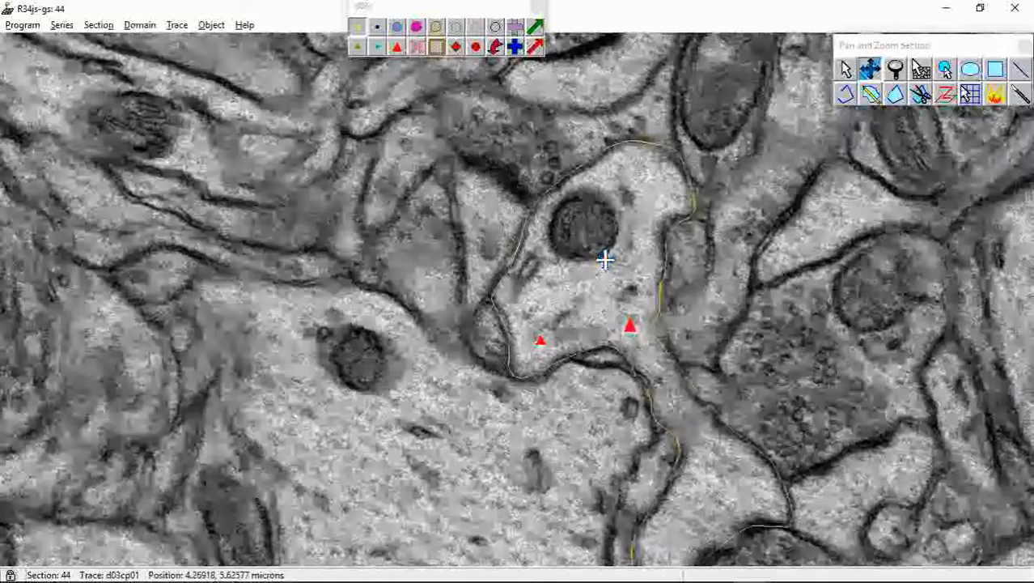
key(space)
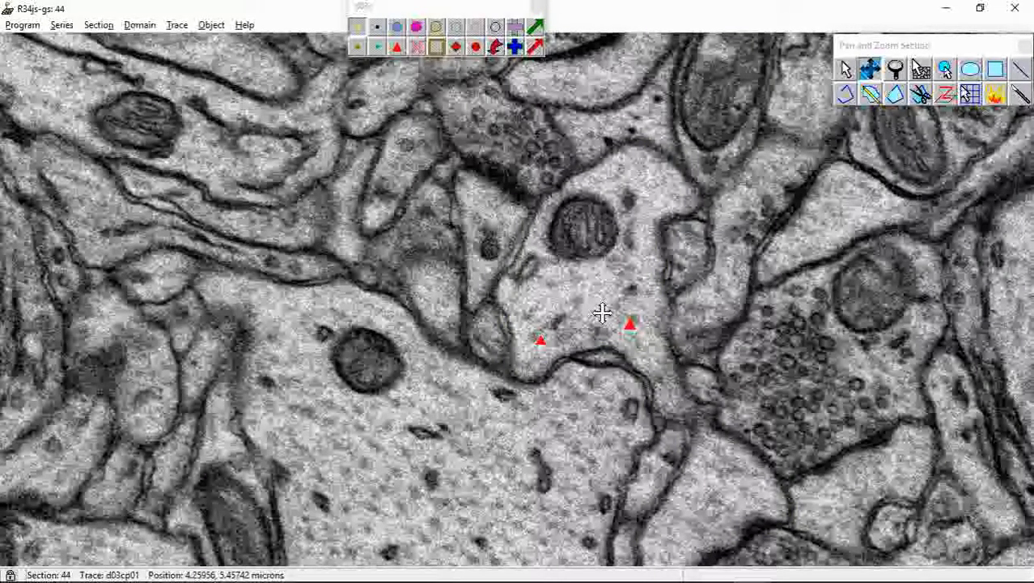
key(space)
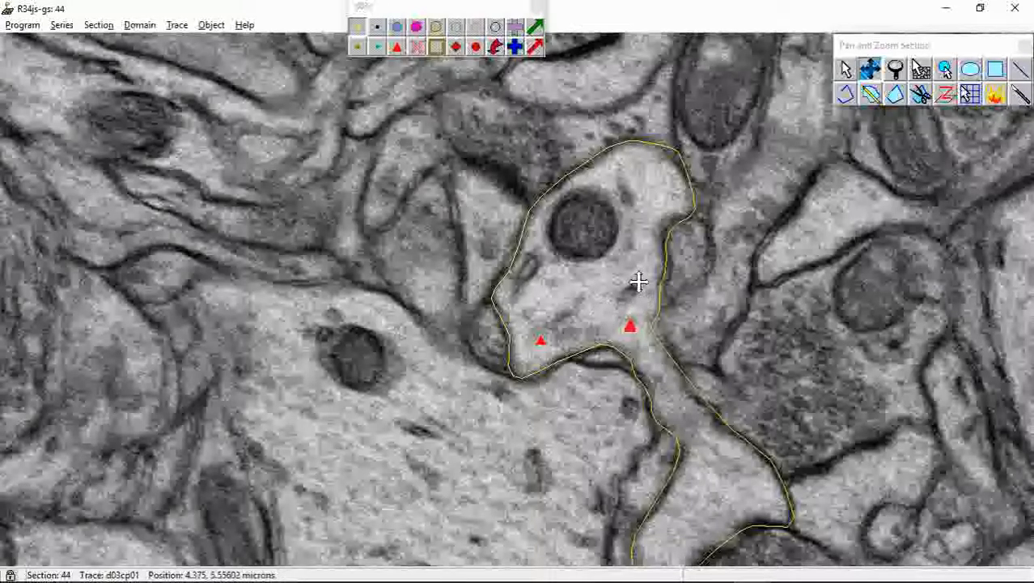
key(space)
key(space)
Outline the dendrite and its connected lower branch on section 44 with one closed freehand d03c trace
mouse_move(635, 273)
mouse_down()
mouse_move(624, 232)
mouse_move(637, 181)
mouse_up()
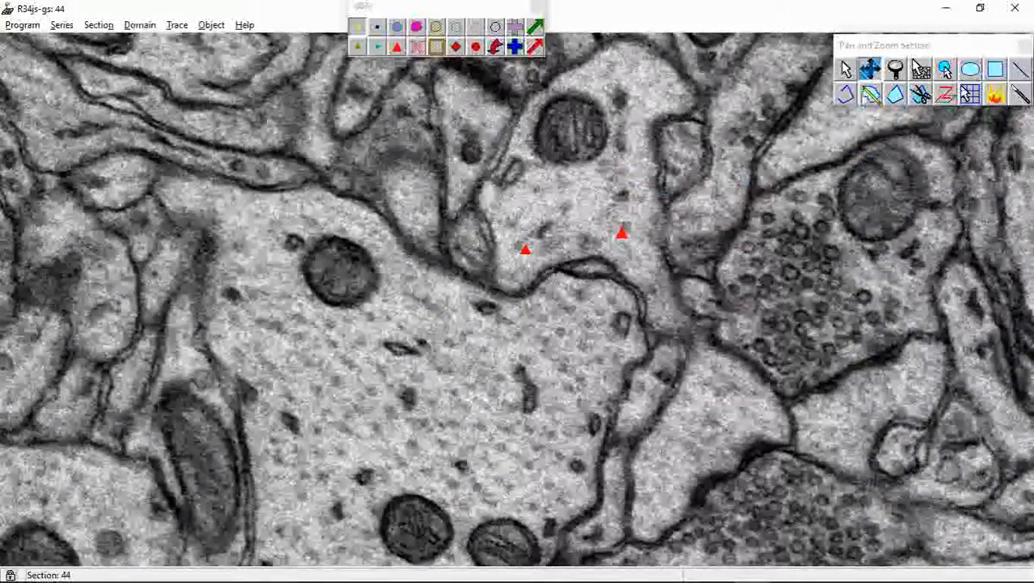
click(870, 94)
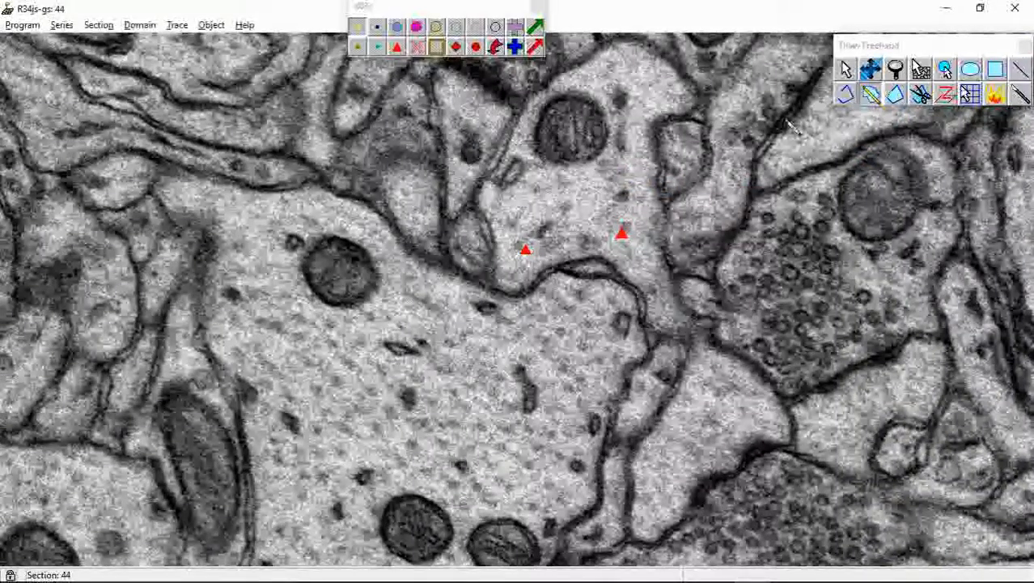
mouse_move(661, 53)
mouse_down()
mouse_move(643, 40)
mouse_move(602, 44)
mouse_move(518, 134)
mouse_move(486, 194)
mouse_move(486, 227)
mouse_move(497, 282)
mouse_move(603, 261)
mouse_move(647, 298)
mouse_move(690, 368)
mouse_move(631, 493)
mouse_move(632, 526)
mouse_move(672, 542)
mouse_move(697, 498)
mouse_move(735, 476)
mouse_move(748, 451)
mouse_move(778, 443)
mouse_move(791, 422)
mouse_move(789, 398)
mouse_move(725, 345)
mouse_move(683, 288)
mouse_move(662, 150)
mouse_move(690, 97)
mouse_move(662, 49)
mouse_up()
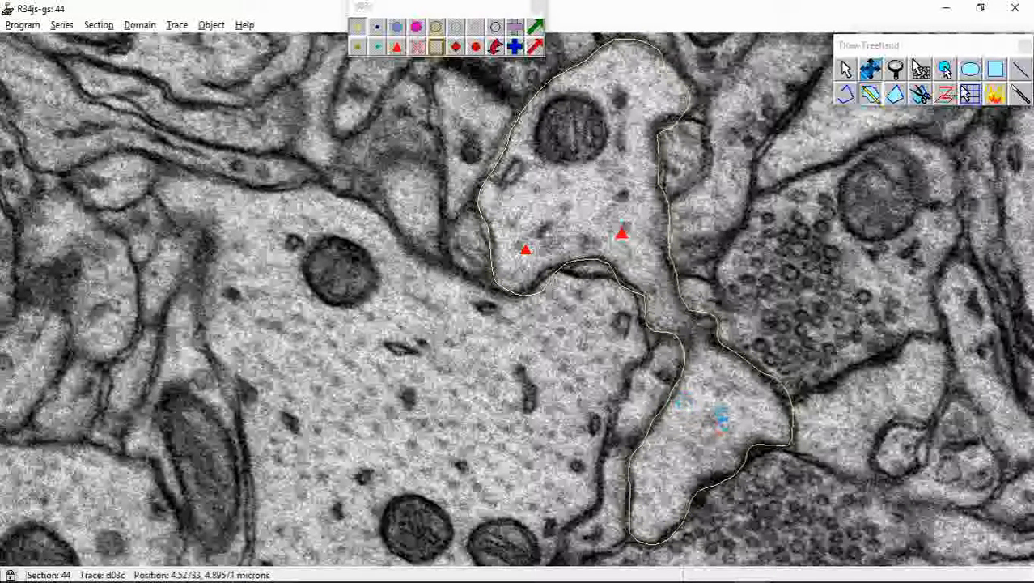
Outline the main dendrite with its hooked protrusion and the separate branch profile below it on section 45 with two freehand d03c traces
key(Page_Up)
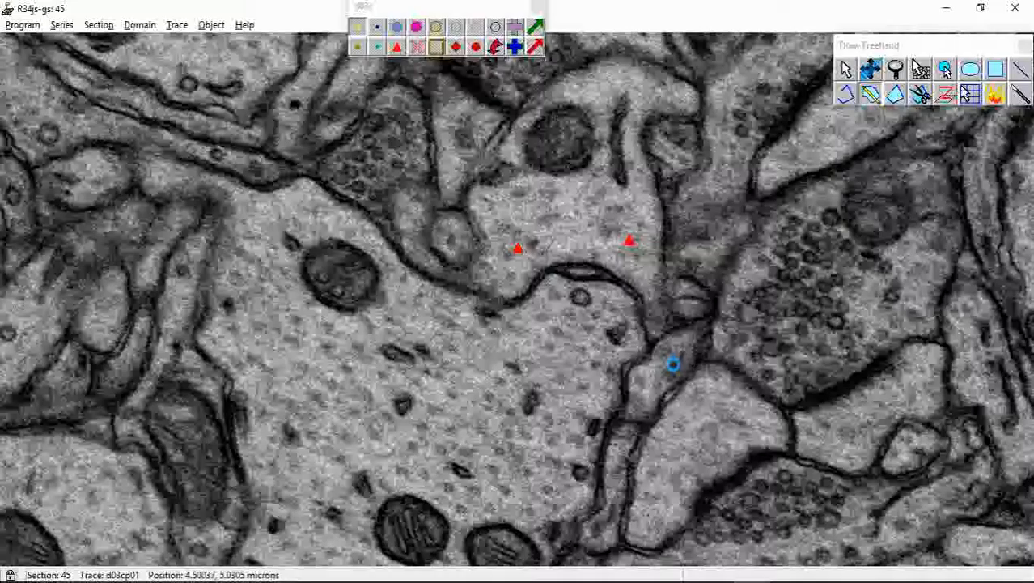
key(Page_Down)
key(Page_Up)
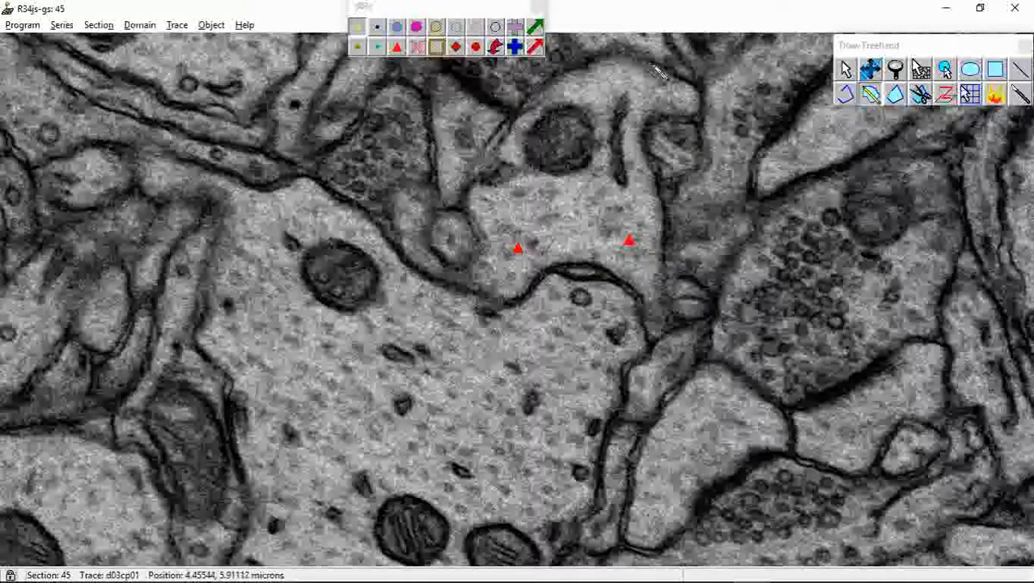
mouse_move(625, 53)
mouse_down()
mouse_move(687, 79)
mouse_move(701, 120)
mouse_move(672, 123)
mouse_move(647, 162)
mouse_move(670, 282)
mouse_move(619, 279)
mouse_move(577, 257)
mouse_move(506, 301)
mouse_move(431, 273)
mouse_up()
mouse_move(407, 226)
mouse_down()
mouse_move(396, 202)
mouse_move(420, 190)
mouse_move(429, 245)
mouse_move(458, 269)
mouse_move(483, 265)
mouse_move(481, 185)
mouse_move(501, 171)
mouse_move(530, 108)
mouse_move(590, 63)
mouse_move(629, 60)
mouse_up()
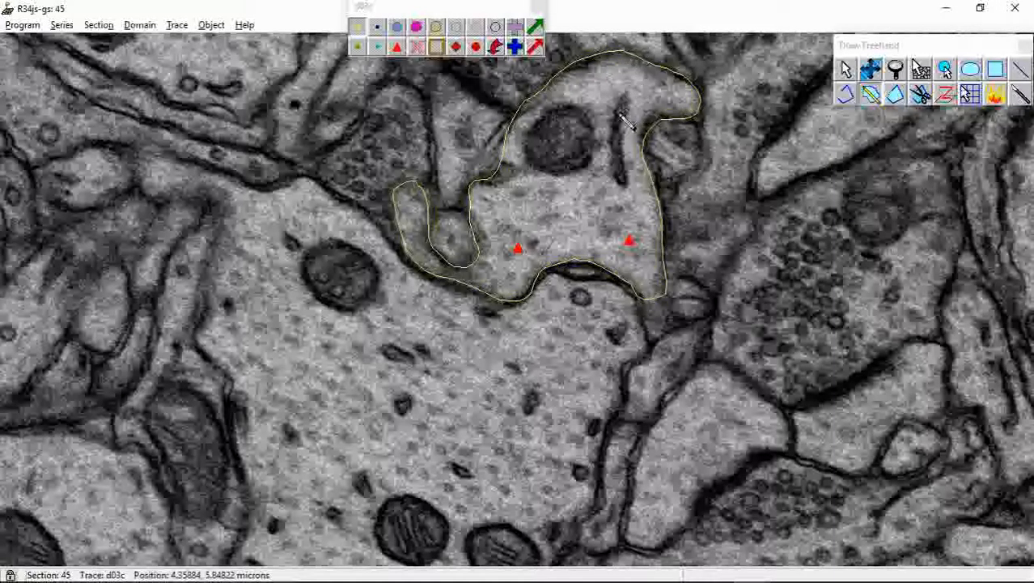
mouse_move(695, 368)
mouse_down()
mouse_move(786, 425)
mouse_move(767, 461)
mouse_move(678, 542)
mouse_move(635, 551)
mouse_up()
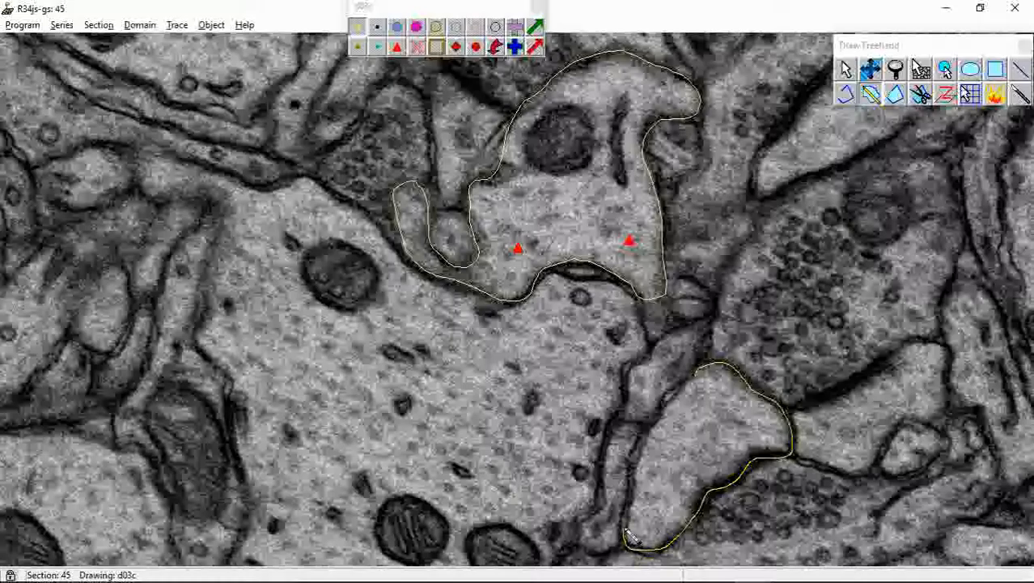
mouse_move(636, 496)
mouse_down()
mouse_move(643, 448)
mouse_move(661, 416)
mouse_move(709, 387)
mouse_up()
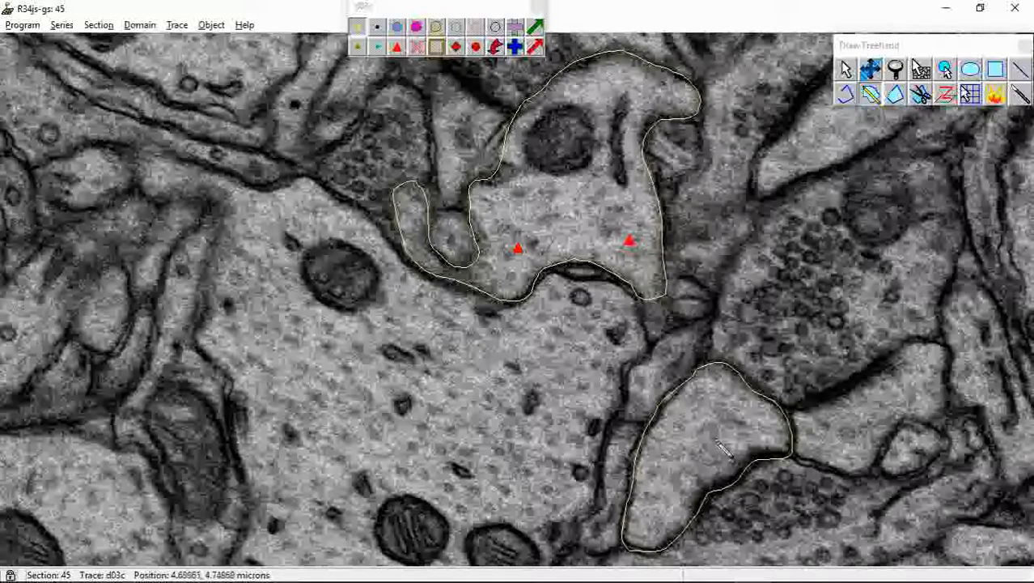
Outline the separate lower branch profile on sections 46 and 47 with a closed freehand d03c trace on each
key(Page_Up)
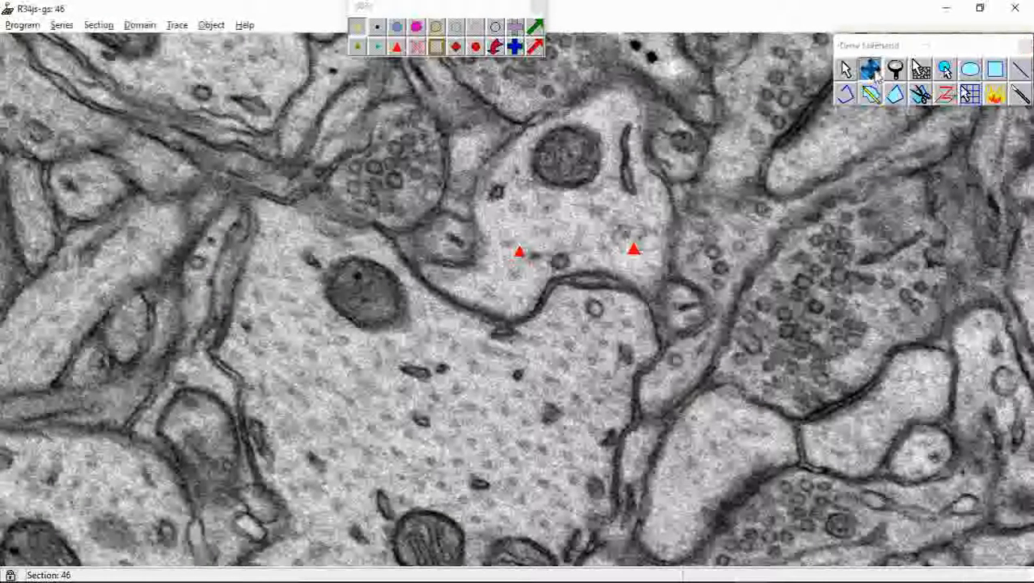
click(871, 70)
mouse_move(751, 379)
mouse_down()
mouse_move(743, 231)
mouse_move(705, 247)
mouse_move(676, 279)
mouse_move(647, 323)
mouse_move(635, 387)
mouse_move(652, 414)
mouse_move(684, 409)
mouse_move(728, 353)
mouse_move(789, 320)
mouse_move(784, 276)
mouse_move(746, 254)
mouse_up()
click(870, 94)
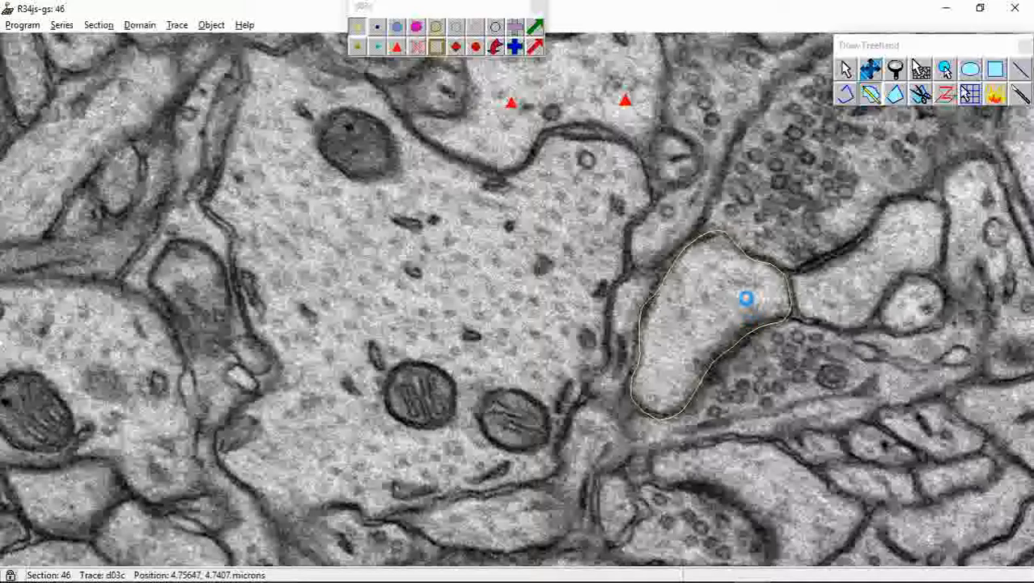
key(Page_Up)
mouse_move(719, 255)
mouse_down()
mouse_move(678, 258)
mouse_move(662, 284)
mouse_move(649, 411)
mouse_move(707, 409)
mouse_move(735, 360)
mouse_move(791, 318)
mouse_move(793, 291)
mouse_move(779, 272)
mouse_move(725, 258)
mouse_up()
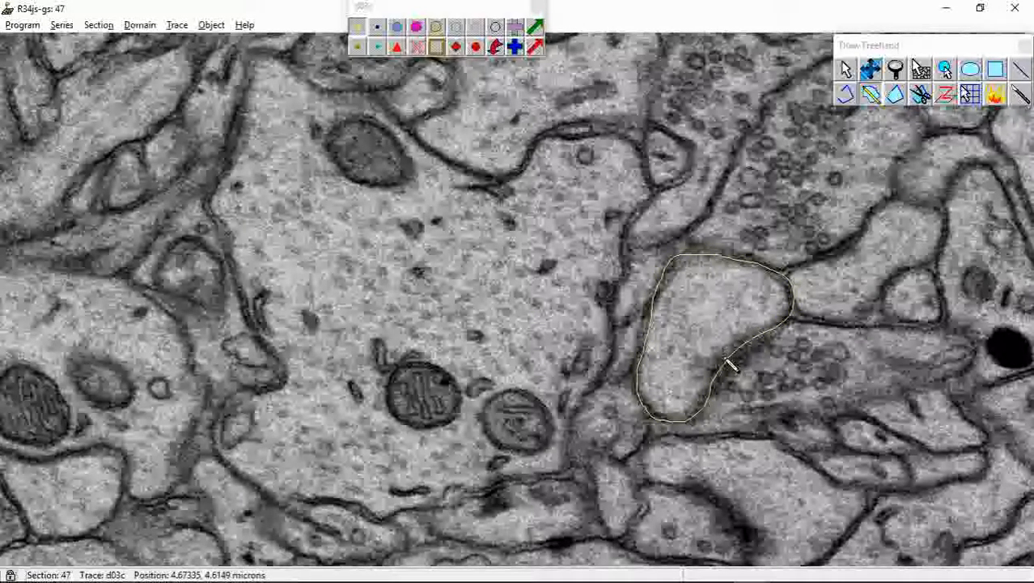
Continue the freehand d03c outlines of the branch profile on sections 48, 49 and 50
key(Page_Up)
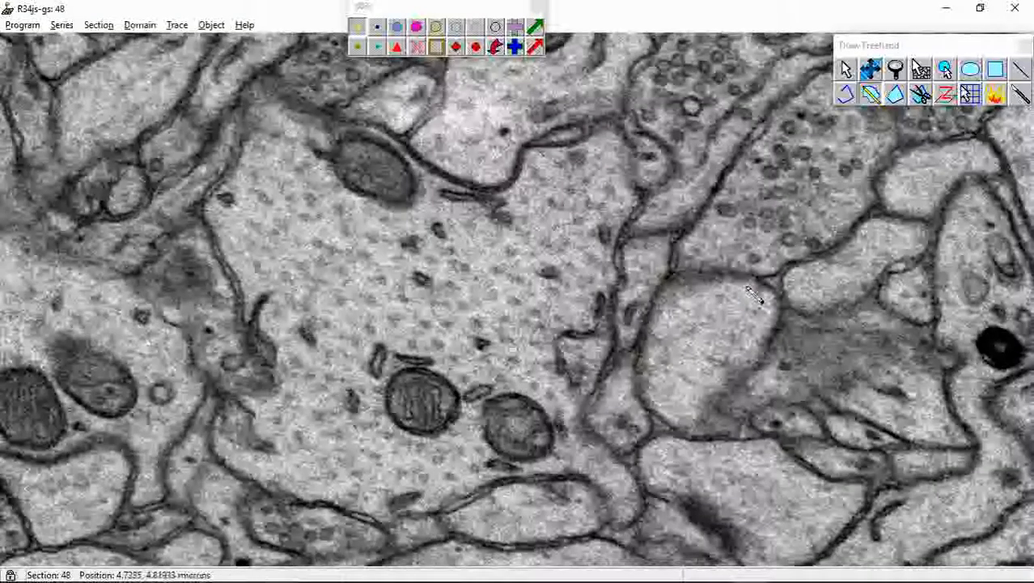
mouse_move(726, 272)
mouse_down()
mouse_move(704, 275)
mouse_move(648, 333)
mouse_move(641, 414)
mouse_move(700, 452)
mouse_move(756, 379)
mouse_move(782, 324)
mouse_move(772, 291)
mouse_move(750, 286)
mouse_move(662, 336)
mouse_move(655, 409)
mouse_up()
key(Page_Up)
mouse_move(697, 443)
mouse_down()
mouse_move(732, 445)
mouse_move(759, 427)
mouse_move(781, 305)
mouse_move(765, 290)
mouse_move(723, 288)
mouse_move(674, 370)
mouse_move(665, 415)
mouse_move(728, 431)
mouse_move(762, 364)
mouse_move(760, 322)
mouse_move(733, 306)
mouse_move(716, 317)
mouse_up()
key(Page_Up)
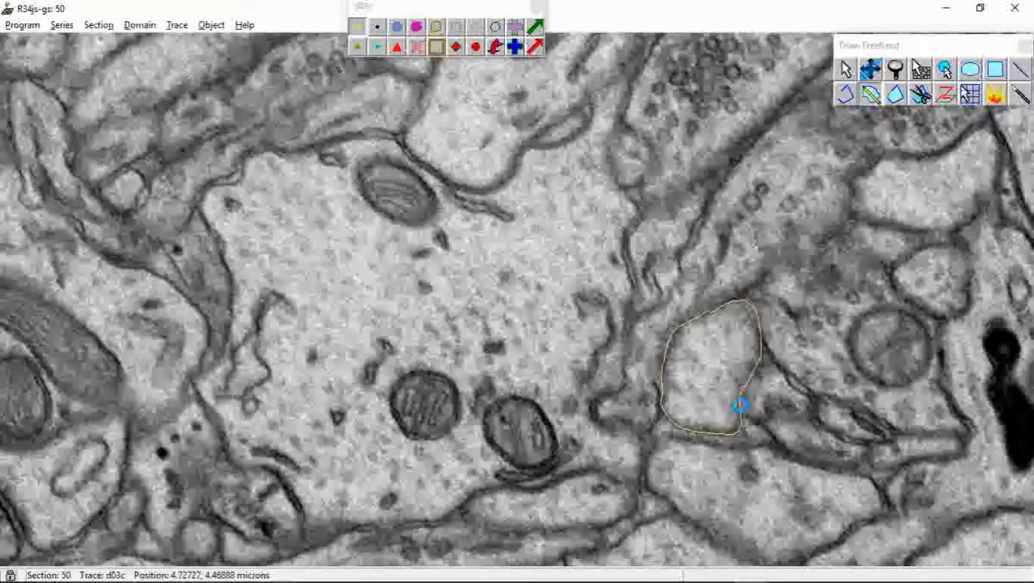
Outline the branch's shrinking tip on sections 51 and 52 with freehand d03c traces, comparing neighbouring sections to locate its edge
key(Page_Up)
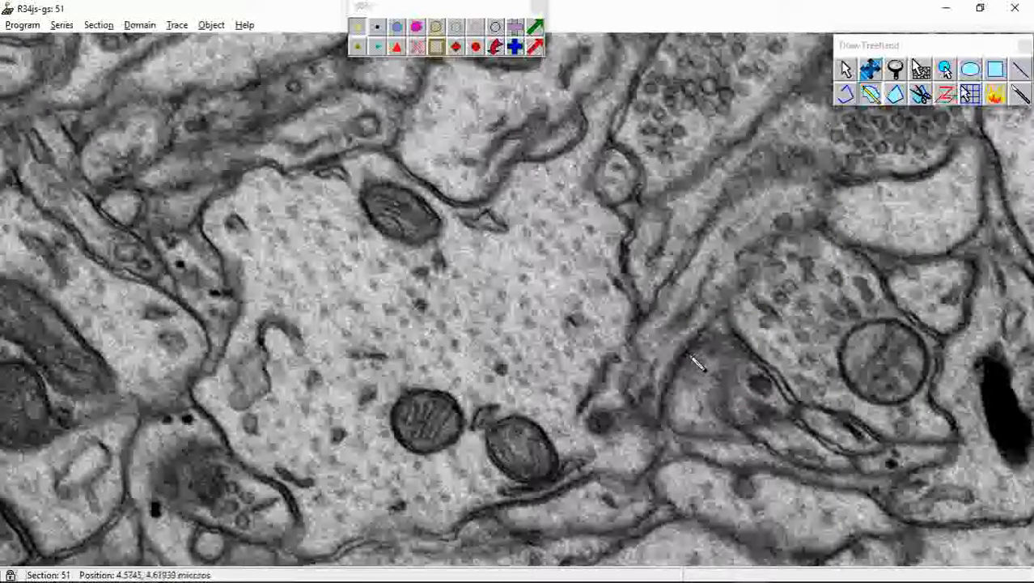
mouse_move(689, 357)
mouse_down()
mouse_move(665, 414)
mouse_move(672, 432)
mouse_move(718, 435)
mouse_move(730, 422)
mouse_move(722, 383)
mouse_move(736, 369)
mouse_move(712, 332)
mouse_move(689, 361)
mouse_up()
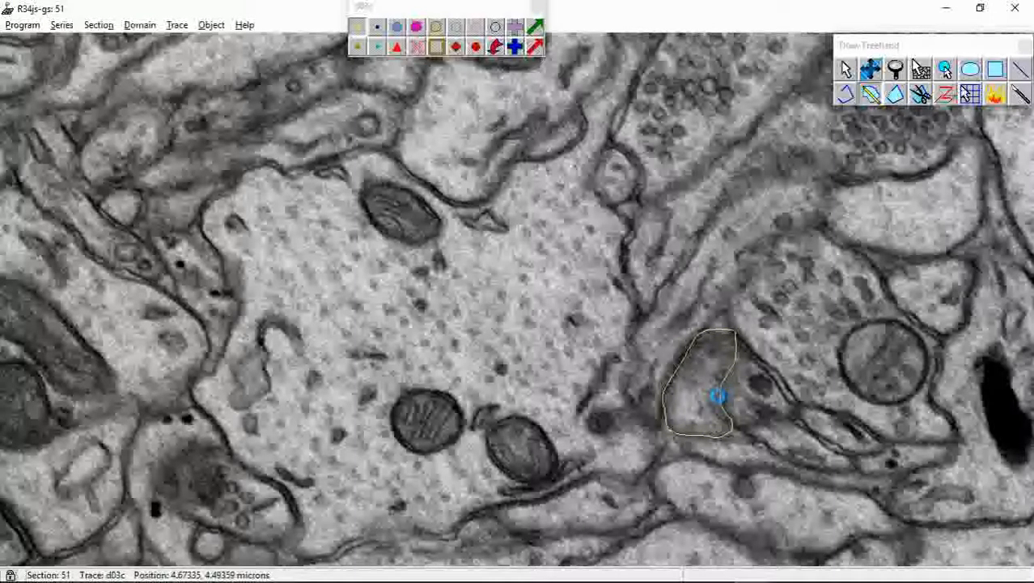
key(Page_Up)
key(Page_Down)
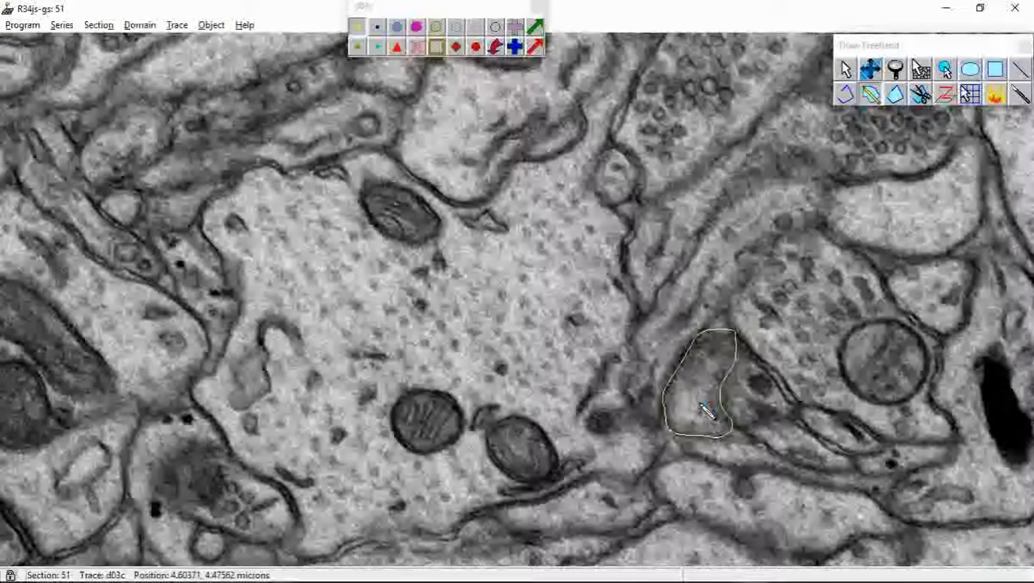
key(Page_Up)
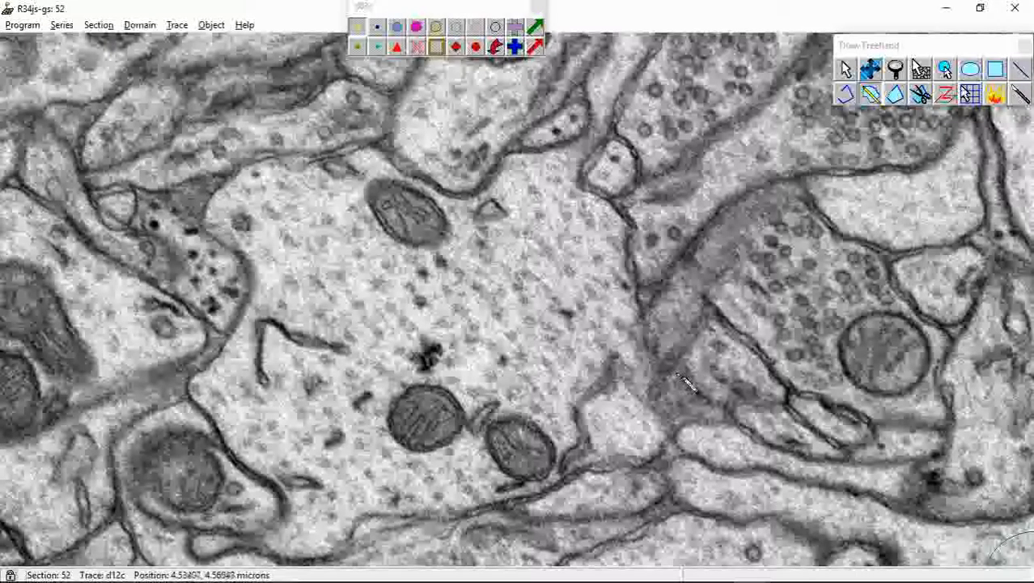
key(Page_Down)
key(Page_Up)
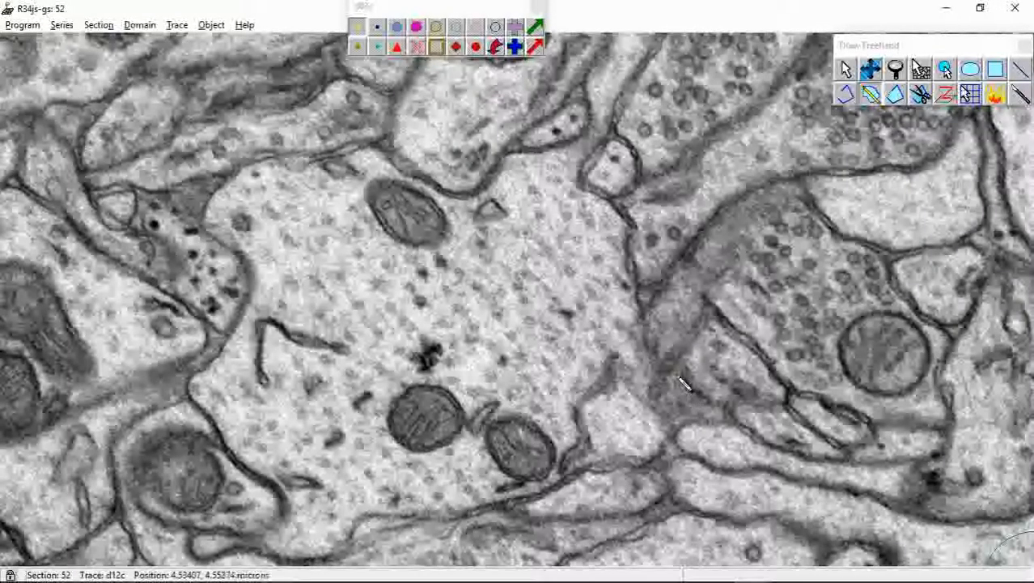
mouse_move(670, 378)
mouse_down()
mouse_move(678, 407)
mouse_move(701, 403)
mouse_move(673, 375)
mouse_up()
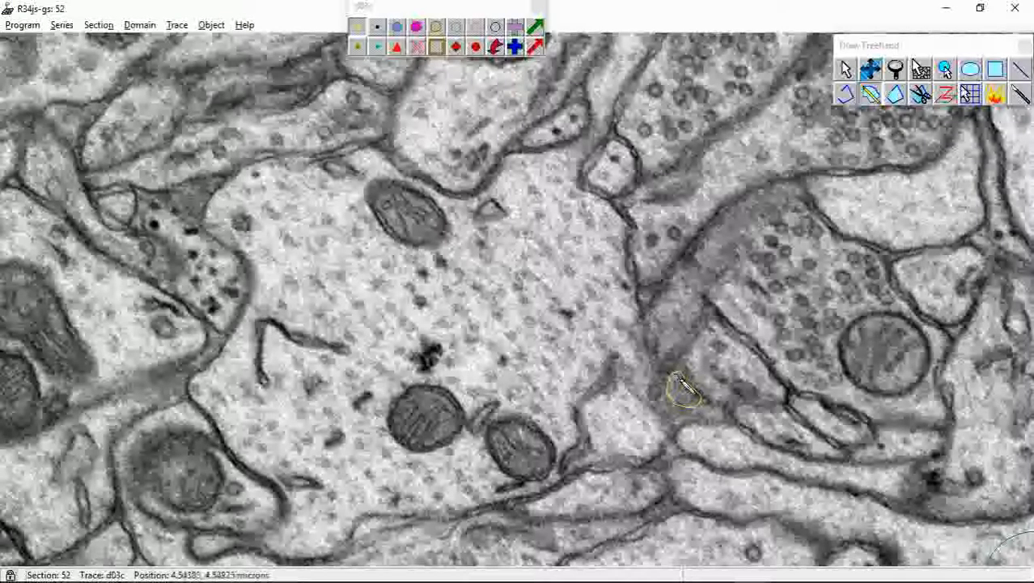
key(space)
key(space)
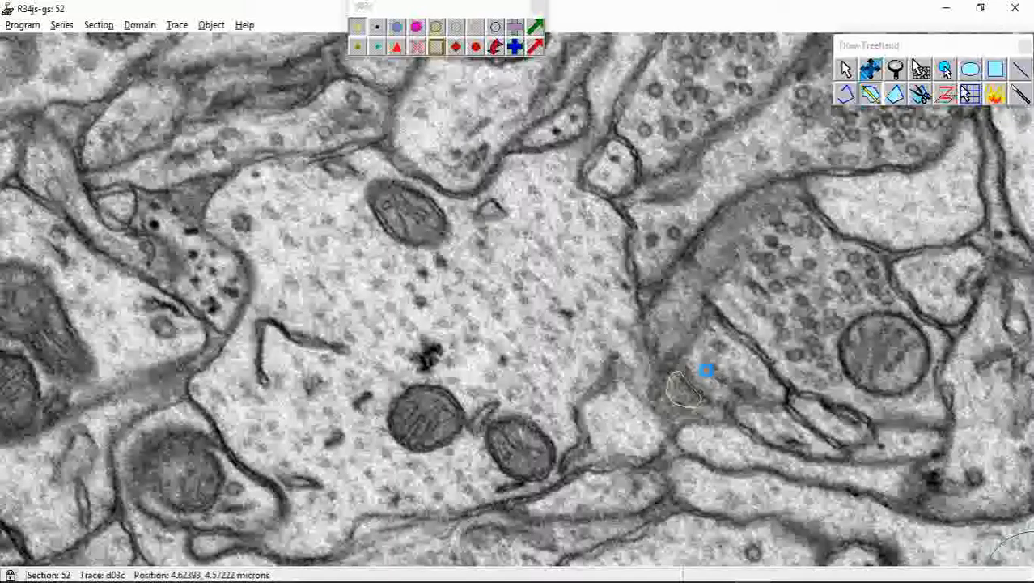
Check section 53 for any remaining branch profile and review the d03c traces back through sections 52, 51 and 50
key(Page_Up)
click(870, 70)
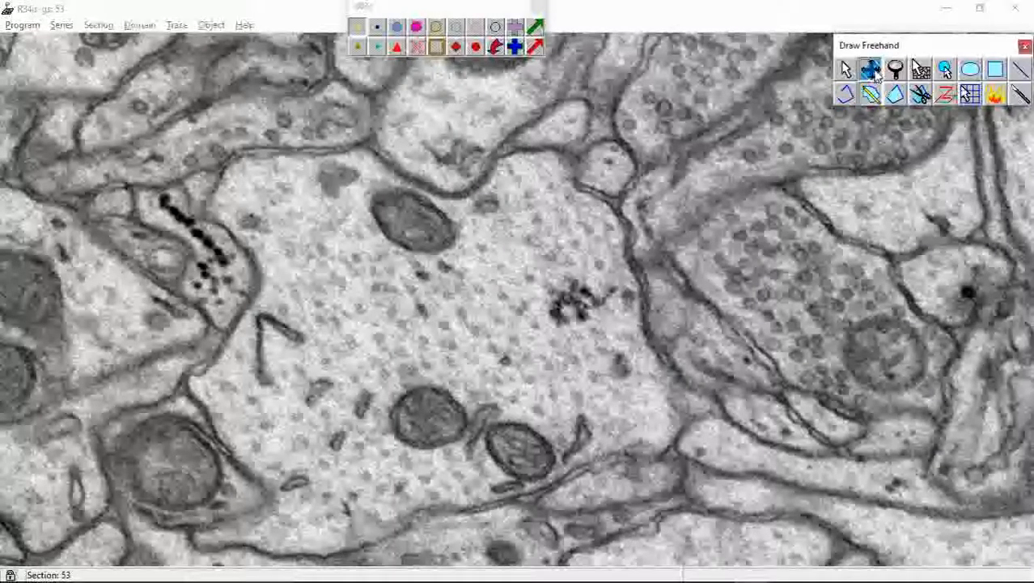
right_drag(660, 358, 657, 353)
key(Page_Down)
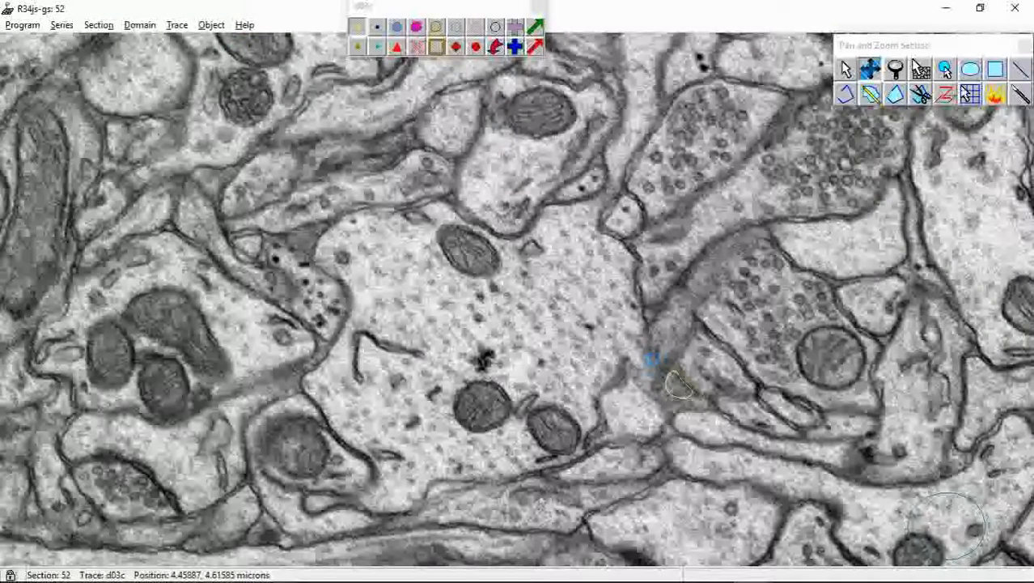
key(Page_Down)
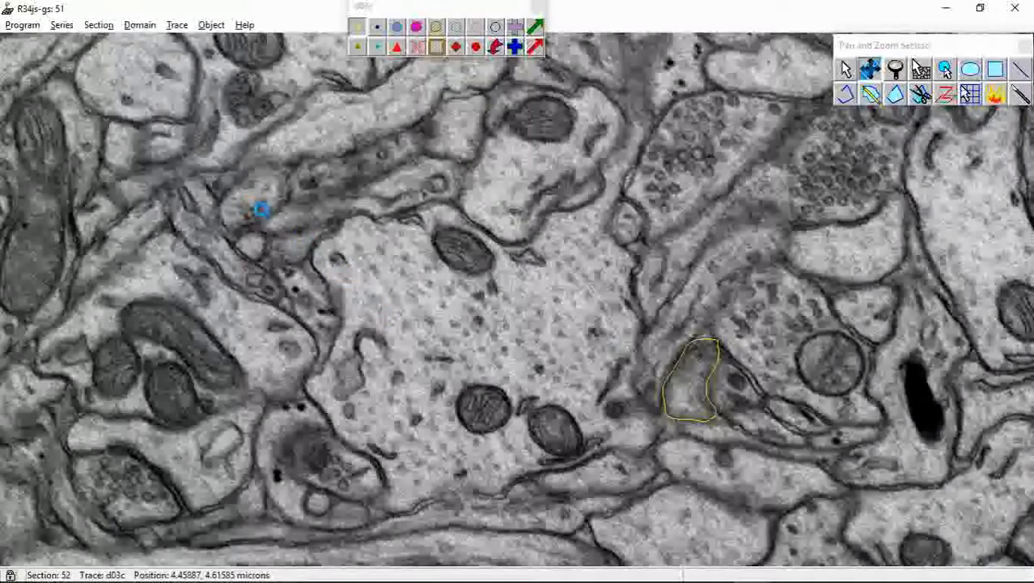
key(Page_Down)
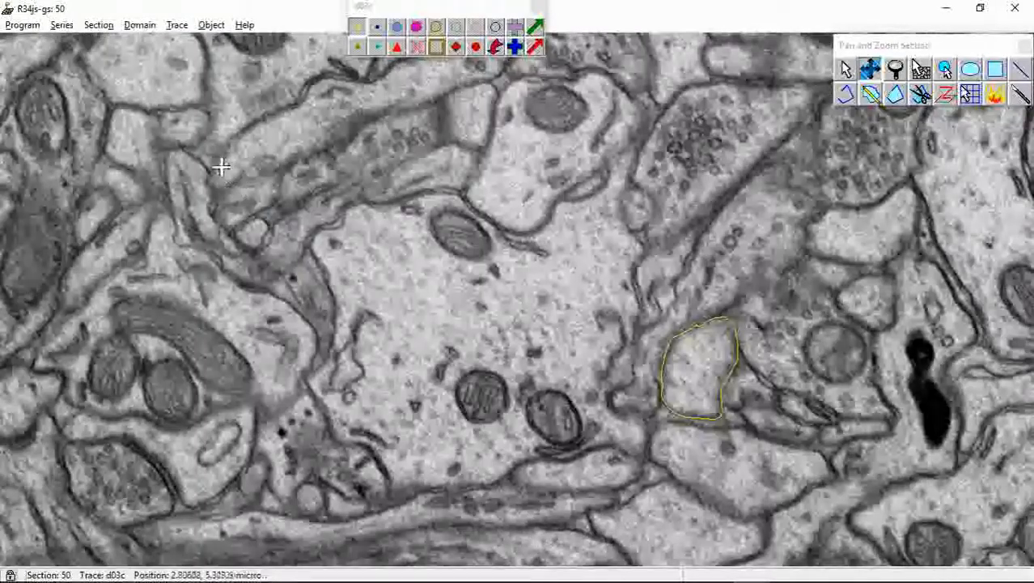
List the traced objects and set the series' 3D options to generate objects as a Boissonnat surface
click(213, 25)
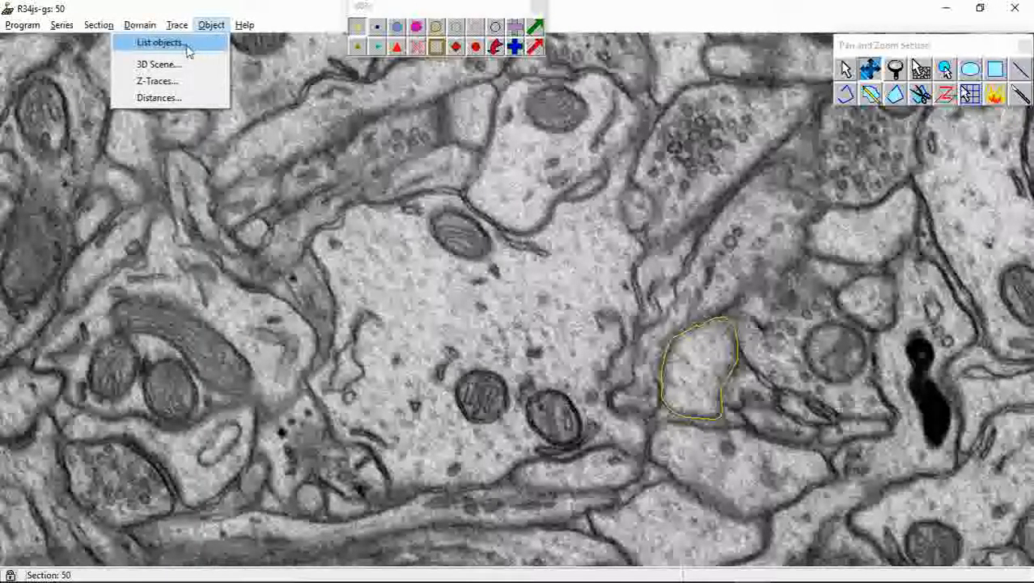
click(186, 50)
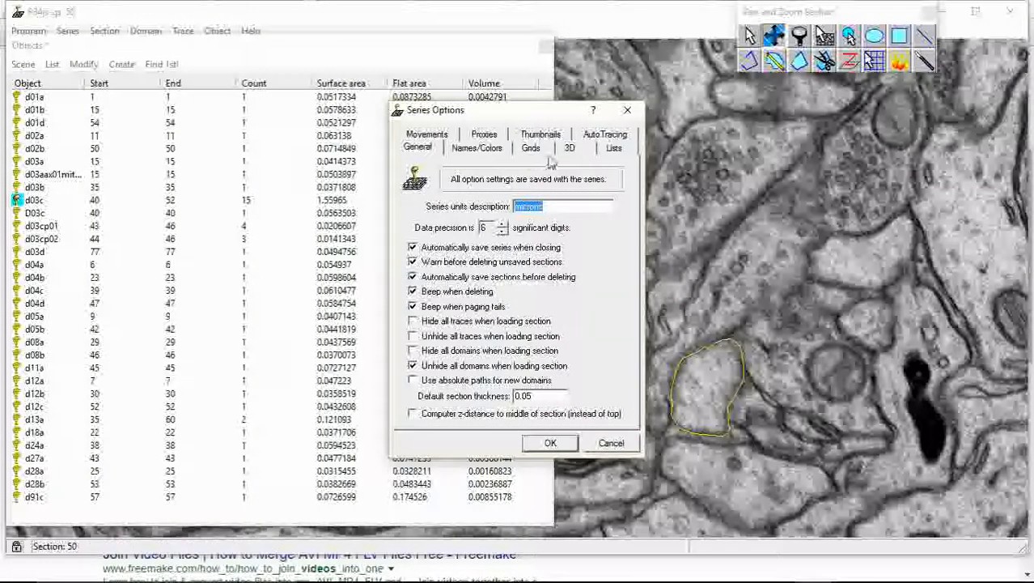
click(571, 149)
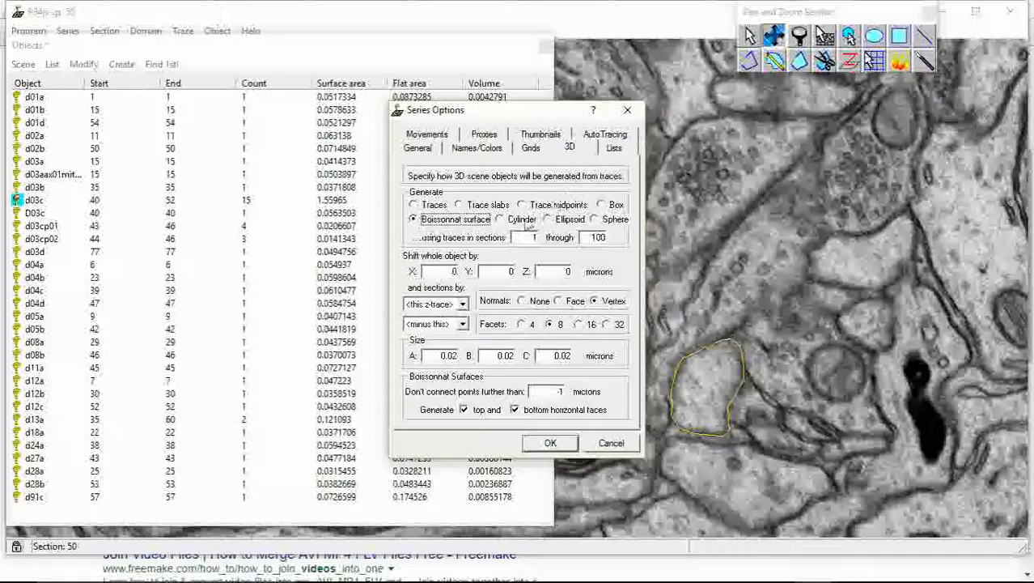
click(413, 219)
click(551, 444)
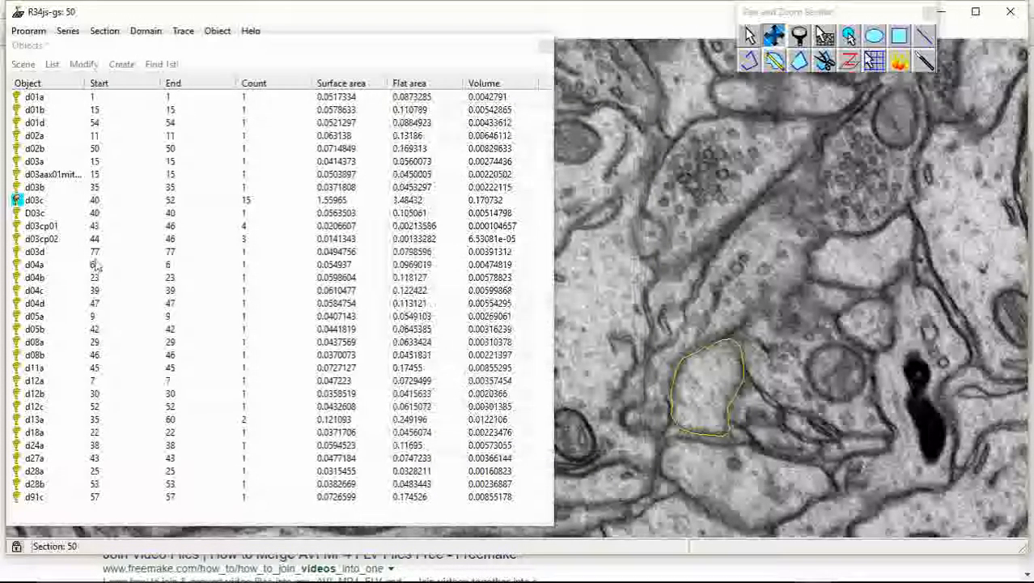
Generate the 3D surface of object d03c, rotate it to inspect the dendrite and its branch from several sides, and close the 3D scene
click(33, 201)
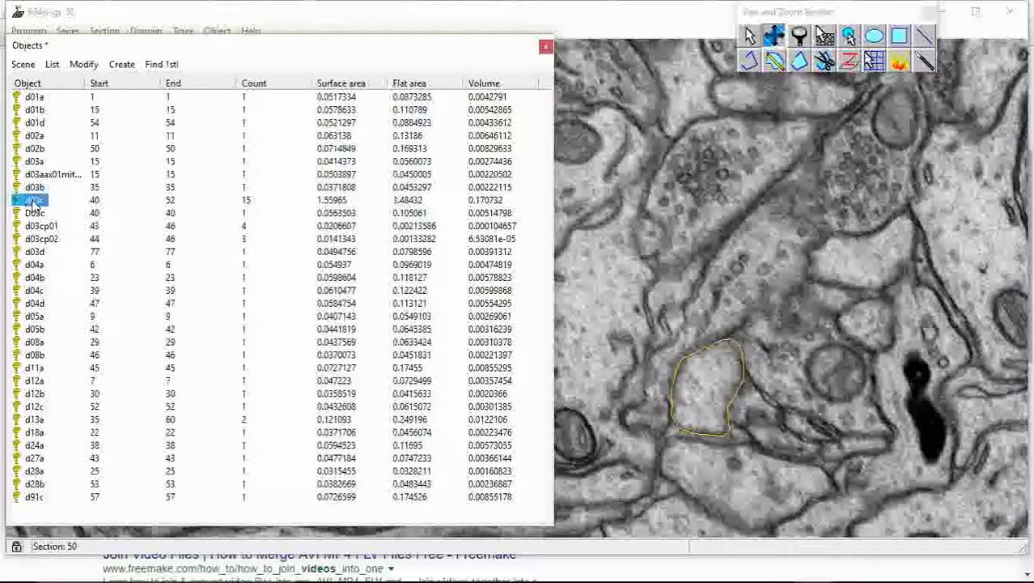
double_click(34, 202)
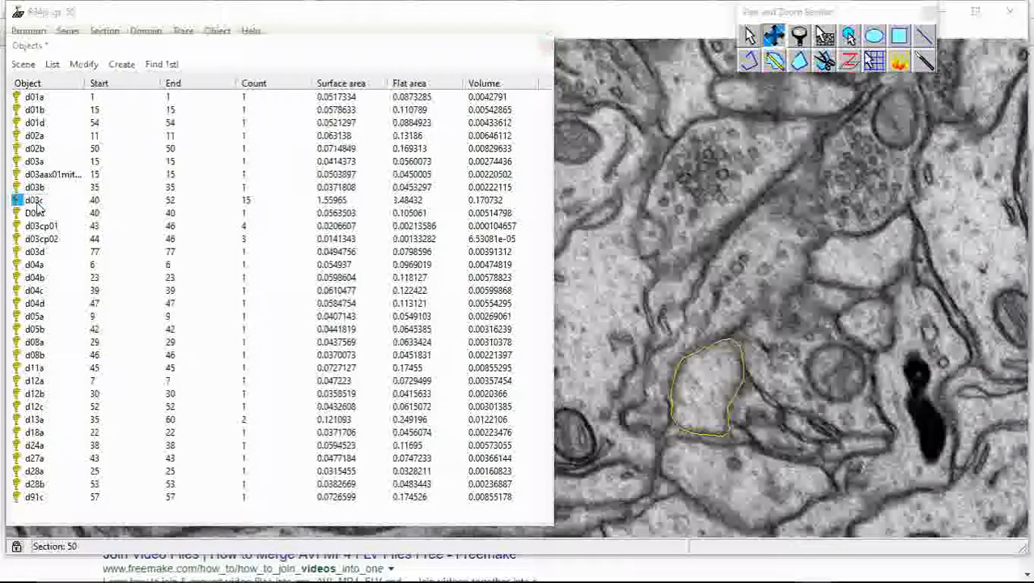
drag(580, 338, 550, 177)
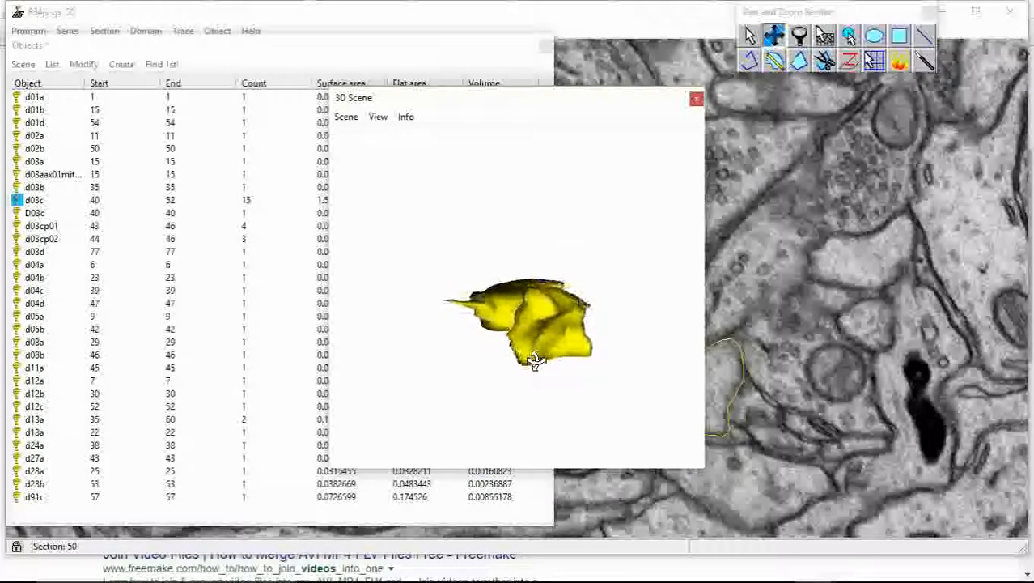
drag(524, 309, 450, 323)
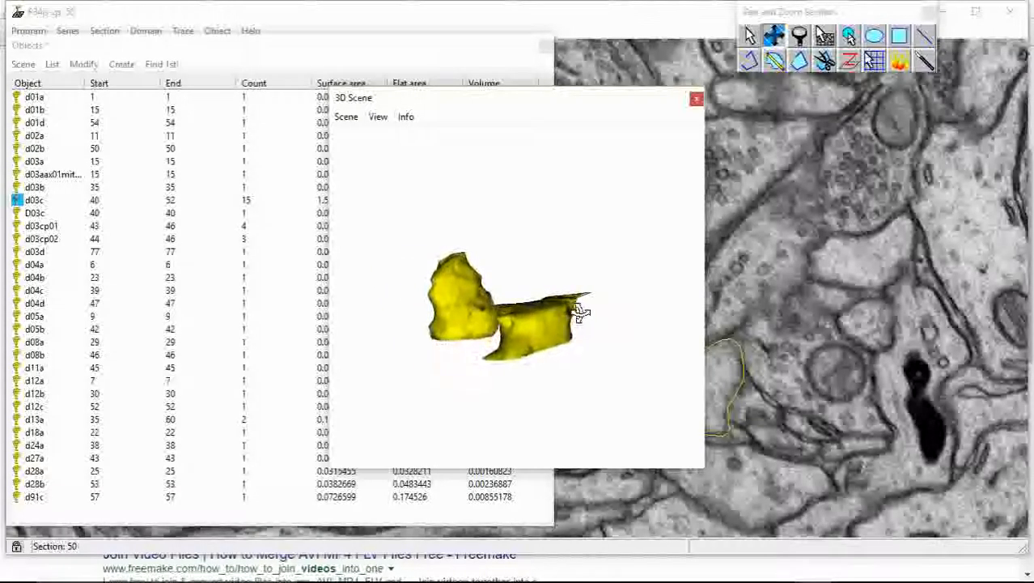
drag(431, 333, 529, 262)
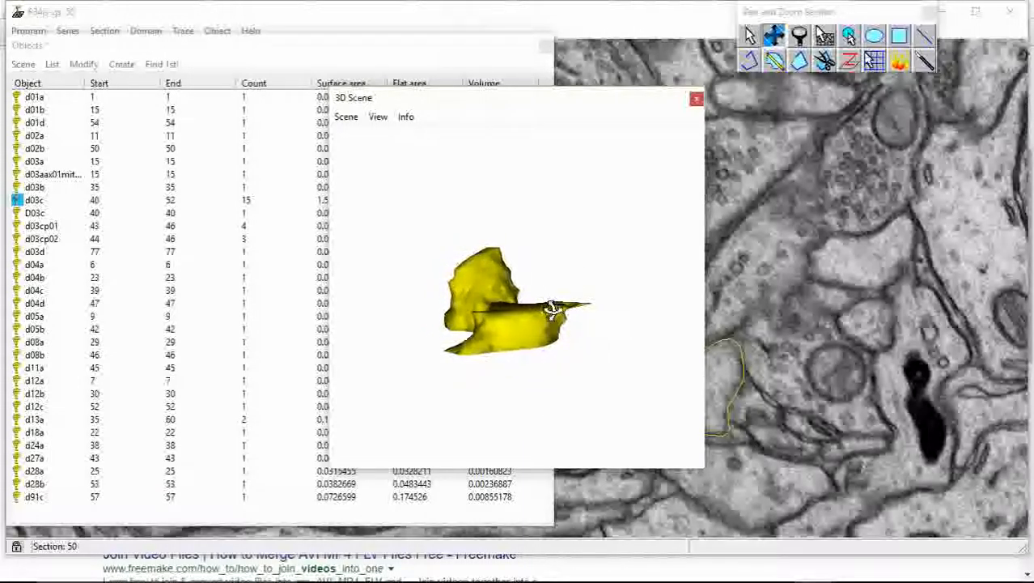
click(696, 100)
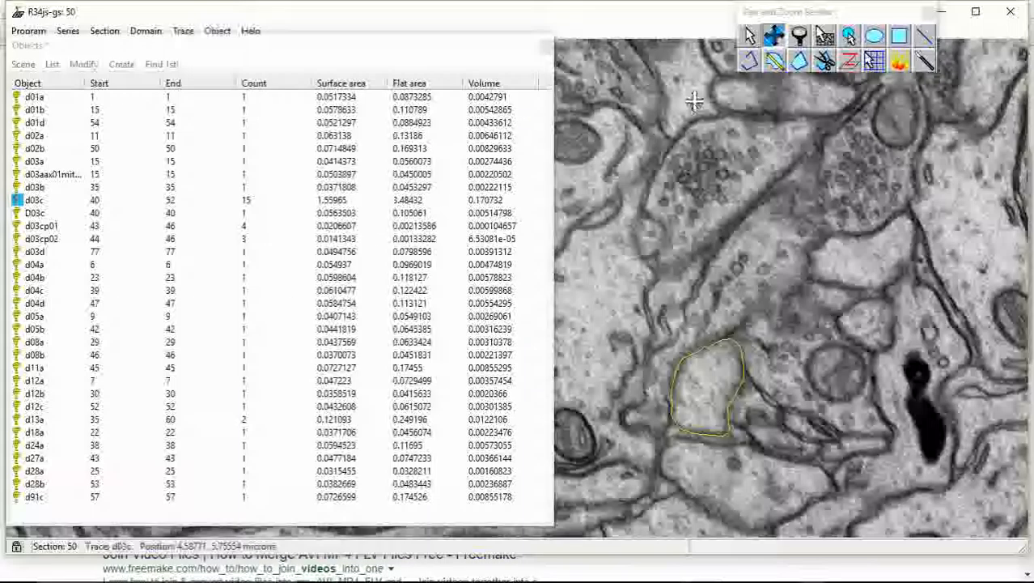